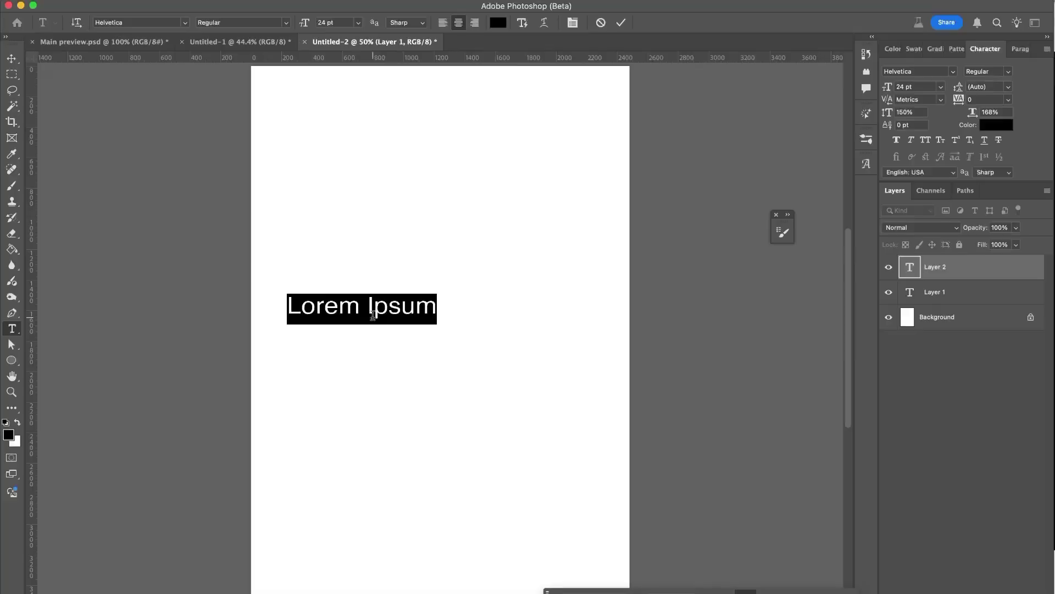
Enter the word WALL as the first title word, move it to the upper page and set it in all caps at about 44 pt
{"action": "type", "text": "E"}
{"action": "left_click", "coordinate": [12, 59]}
{"action": "left_click_drag", "start_coordinate": [387, 294], "coordinate": [473, 199]}
{"action": "key", "text": "Return"}
{"action": "left_click", "coordinate": [926, 140]}
{"action": "left_click", "coordinate": [1008, 72]}
{"action": "left_click", "coordinate": [982, 119]}
{"action": "left_click", "coordinate": [1009, 71]}
{"action": "left_click", "coordinate": [983, 86]}
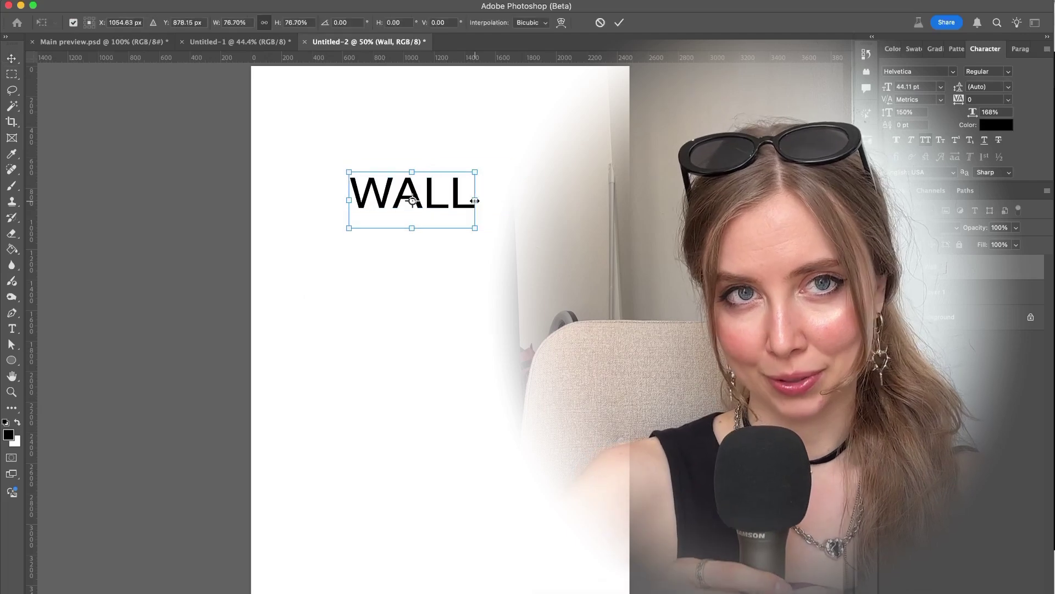
Add the title words OF and SOUND below WALL, plus a smaller LIVE line at about 24 pt
{"action": "type", "text": "SOUND"}
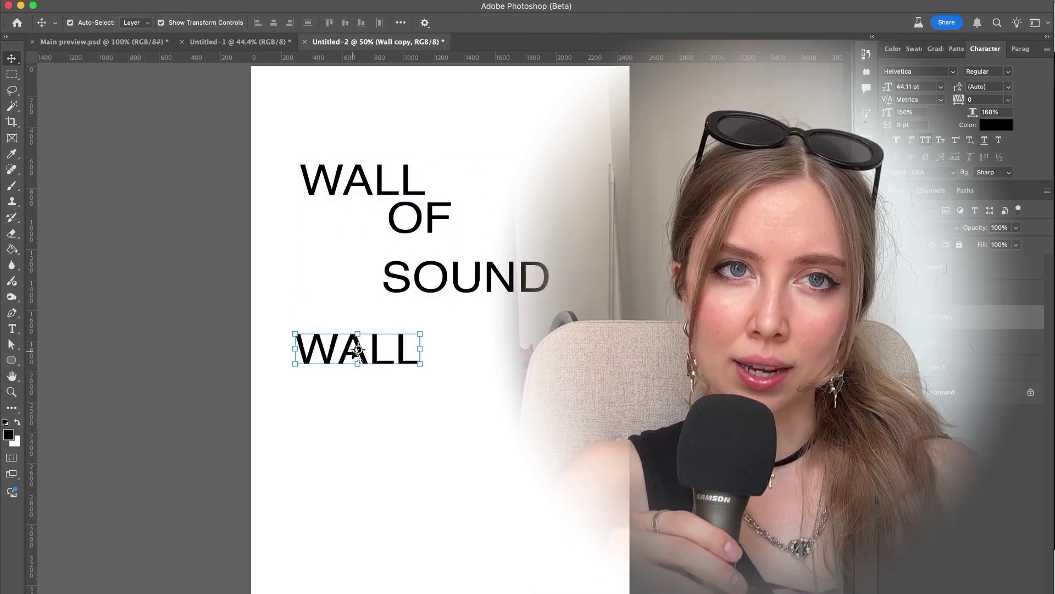
{"action": "type", "text": "LIVE"}
{"action": "left_click_drag", "start_coordinate": [405, 364], "coordinate": [379, 364]}
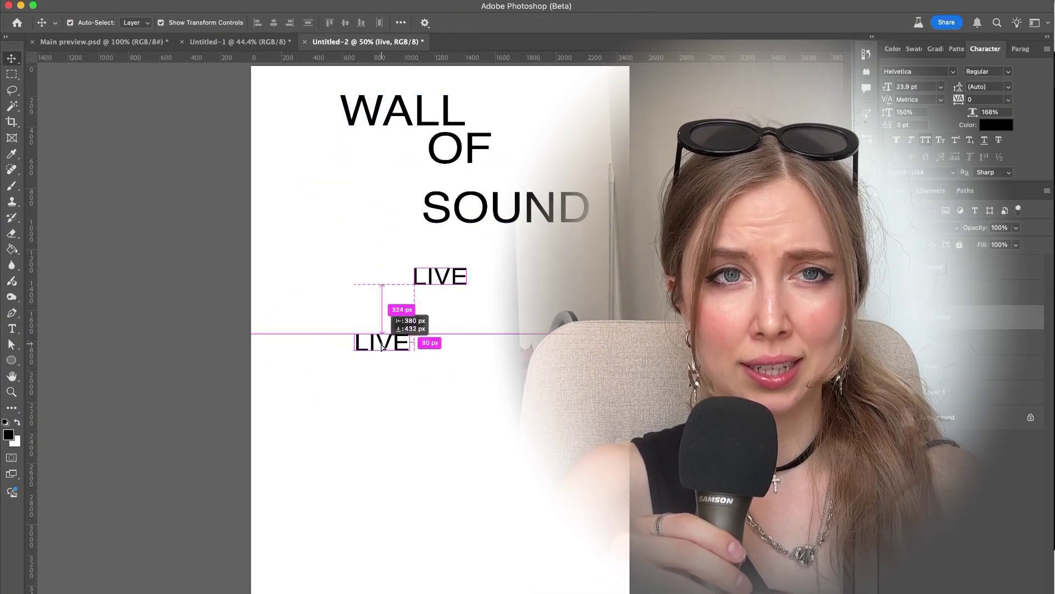
Duplicate the LIVE text below itself and change the copy to CELEBRATION OF LOUD MUSIC & CHAOS on two lines
{"action": "key", "text": "ctrl+t"}
{"action": "key", "text": "t"}
{"action": "left_click", "coordinate": [378, 343]}
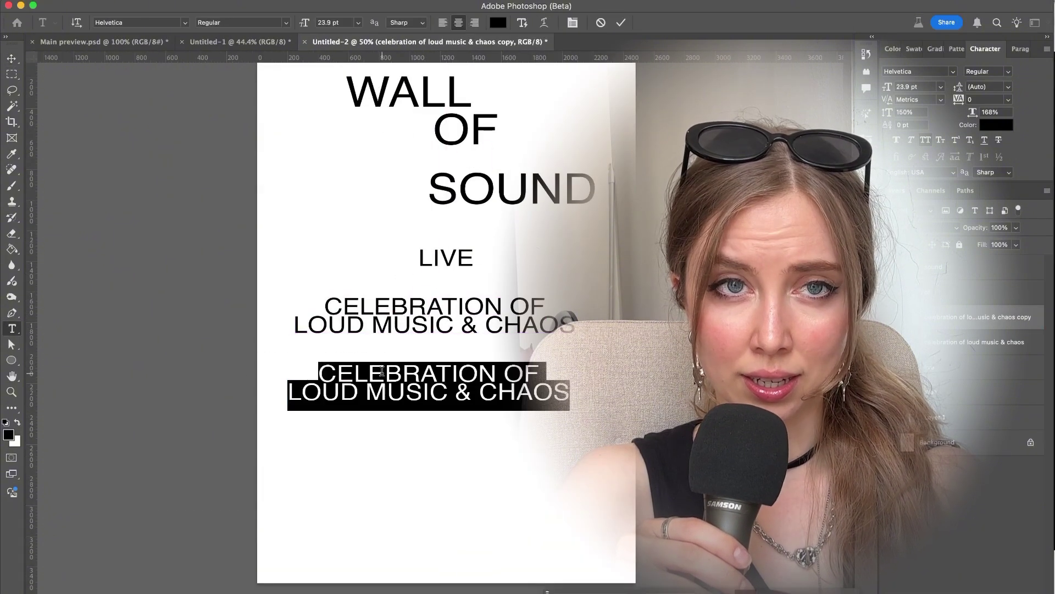
Add the lineup text "Featuring: Fadedout, Staticdream & Hollow, With Special Guest: Ashen" below the celebration lines, left-aligned and scaled down to 10.73 pt
{"action": "type", "text": "FEATURING"}
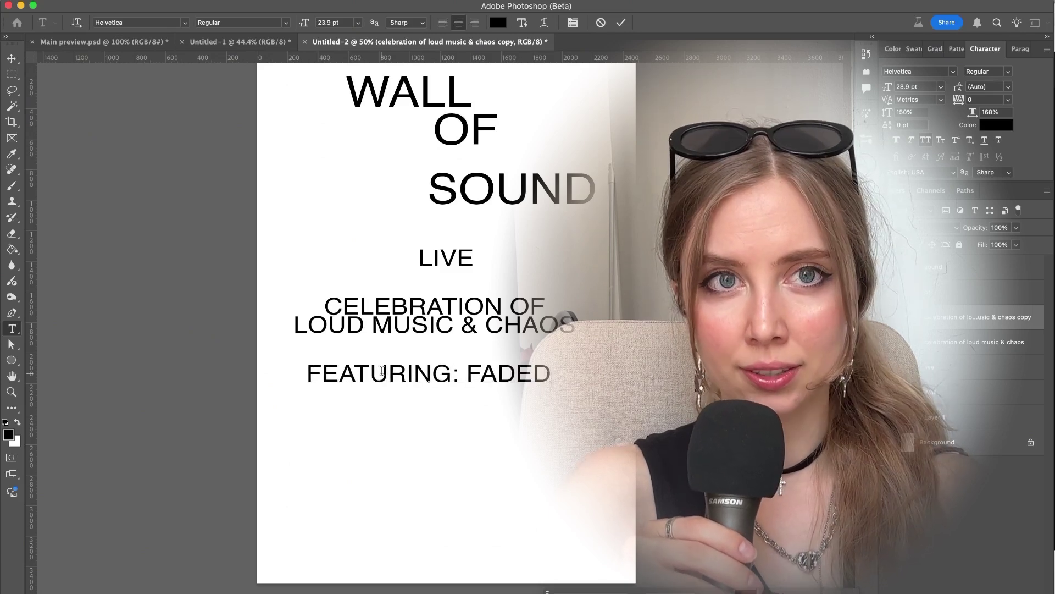
{"action": "type", "text": ": Fadedout,"}
{"action": "left_click", "coordinate": [11, 58]}
{"action": "left_click_drag", "start_coordinate": [577, 385], "coordinate": [409, 374]}
{"action": "left_click_drag", "start_coordinate": [352, 370], "coordinate": [342, 363]}
{"action": "key", "text": "Return"}
{"action": "double_click", "coordinate": [403, 362]}
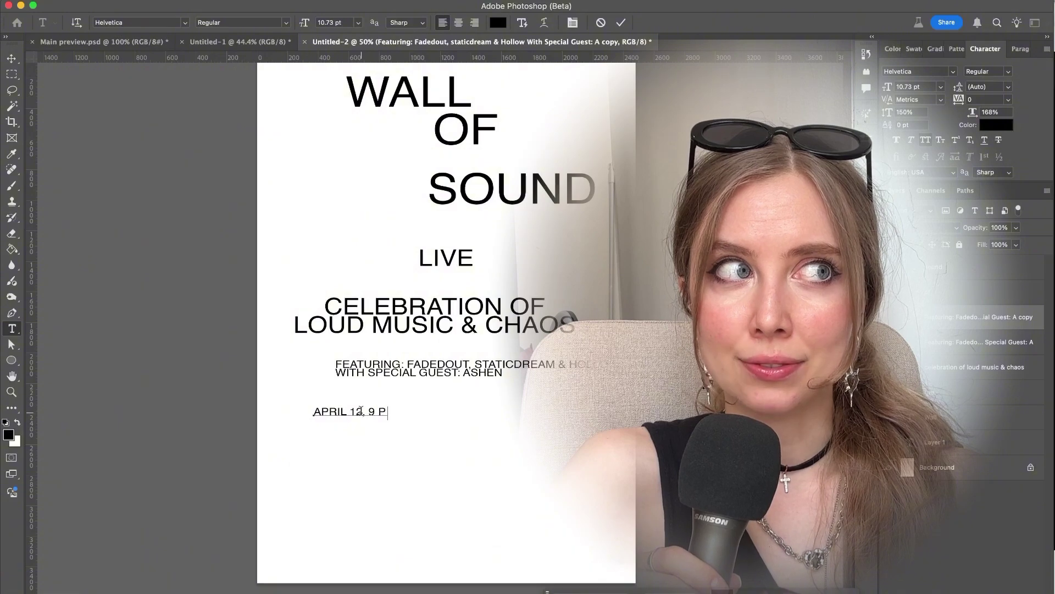
Add the date line APRIL 12, 9 PM and, from a copy placed lower, the venue line THE RIOT HOUSE, LONDON
{"action": "left_click", "coordinate": [417, 374]}
{"action": "left_click_drag", "start_coordinate": [372, 413], "coordinate": [432, 476]}
{"action": "double_click", "coordinate": [423, 458]}
{"action": "key", "text": "super+Return"}
Change the two copies of the venue line to TICKETS FROM £10 and 18+ (ID REQUIRED)
{"action": "left_click", "coordinate": [10, 329]}
{"action": "triple_click", "coordinate": [430, 471]}
{"action": "type", "text": "TICKETS FROM £10"}
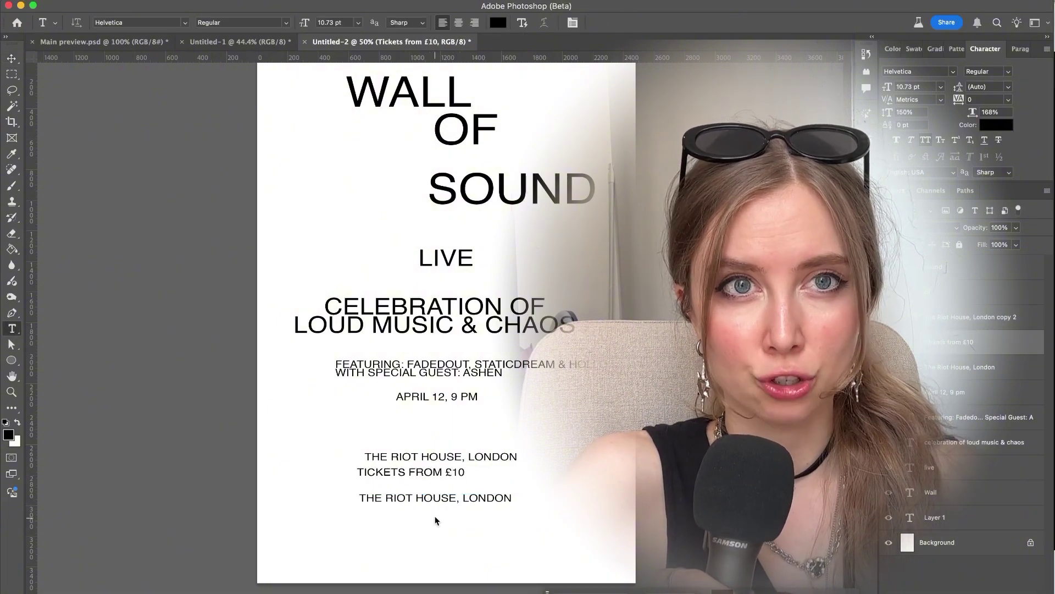
{"action": "triple_click", "coordinate": [427, 498]}
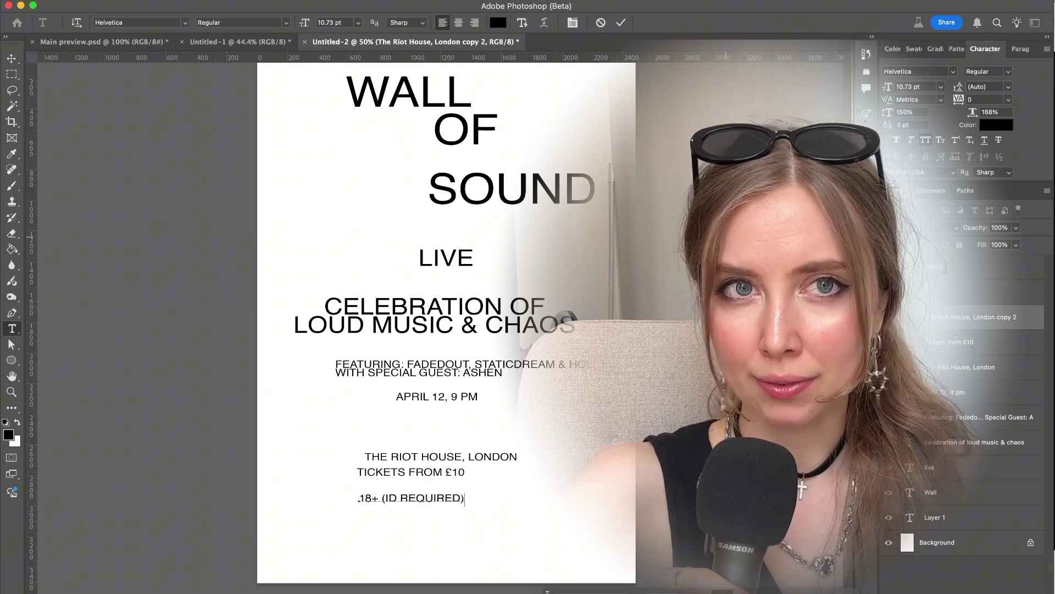
Draw a large five-pointed star with the Polygonal Lasso, fill it black behind the text and shift it slightly left
{"action": "left_click", "coordinate": [346, 207]}
{"action": "left_click", "coordinate": [374, 146]}
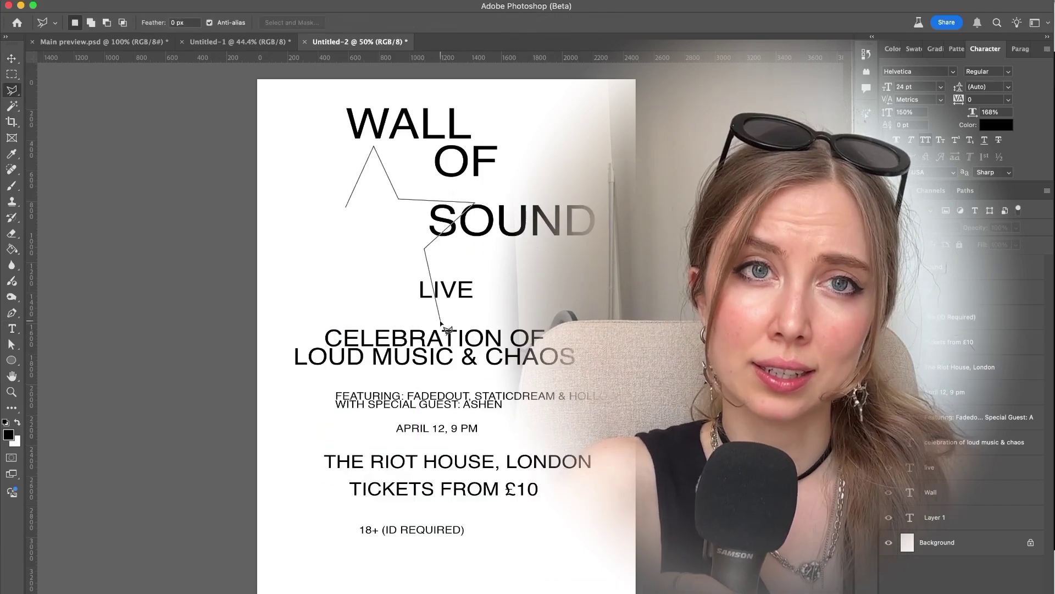
{"action": "left_click", "coordinate": [345, 208]}
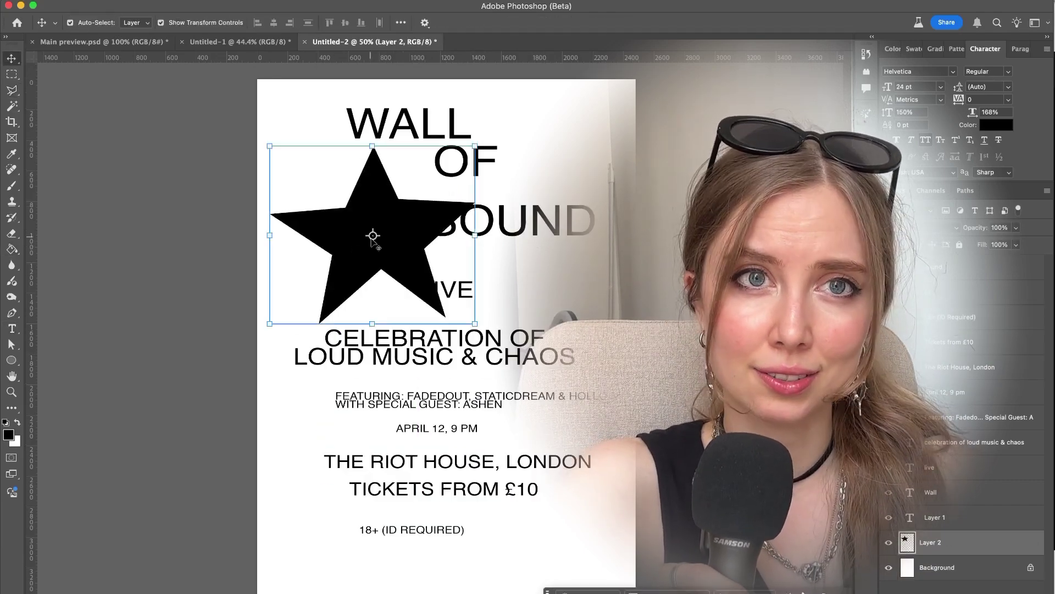
{"action": "left_click_drag", "start_coordinate": [372, 236], "coordinate": [341, 235]}
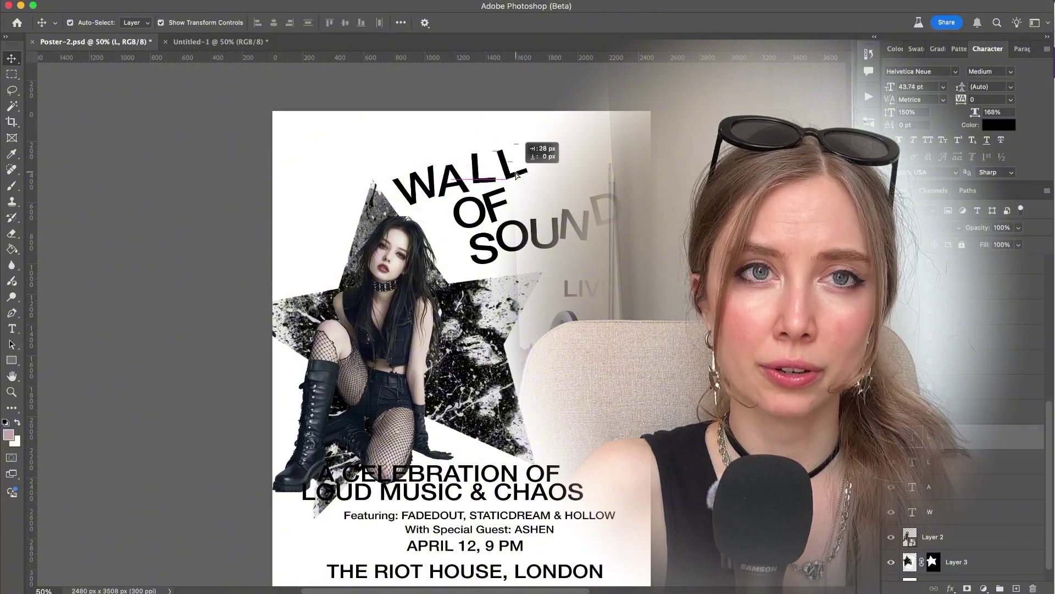
Shift the F of OF slightly down in Poster-2.psd and compare the poster with the reference flyers in Untitled-1
{"action": "mouse_move", "coordinate": [498, 209]}
{"action": "left_mouse_down"}
{"action": "mouse_move", "coordinate": [506, 206]}
{"action": "mouse_move", "coordinate": [500, 218]}
{"action": "left_mouse_up"}
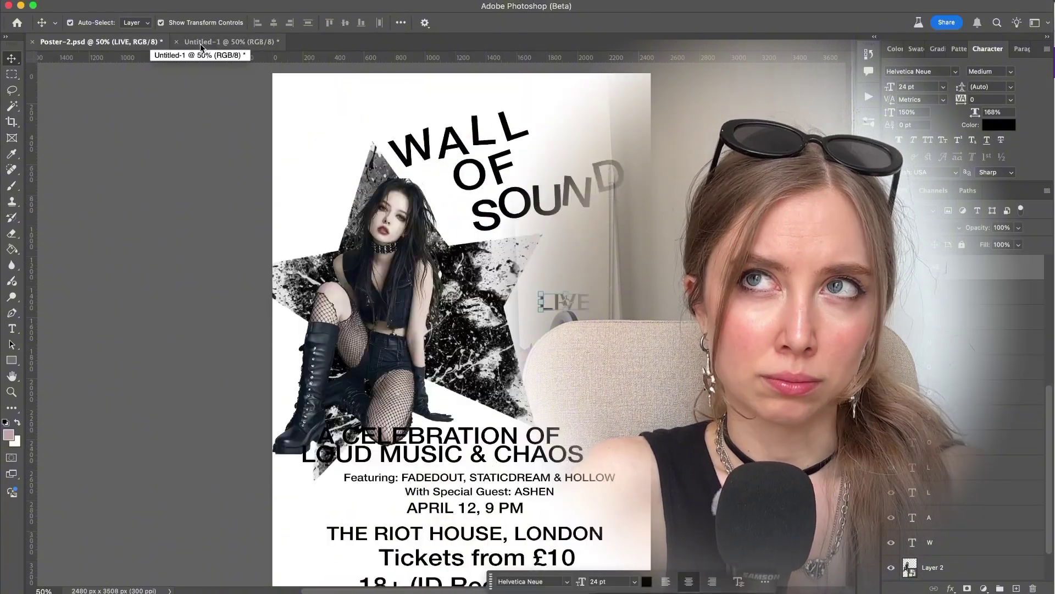
{"action": "left_click", "coordinate": [202, 42]}
{"action": "left_click", "coordinate": [99, 42]}
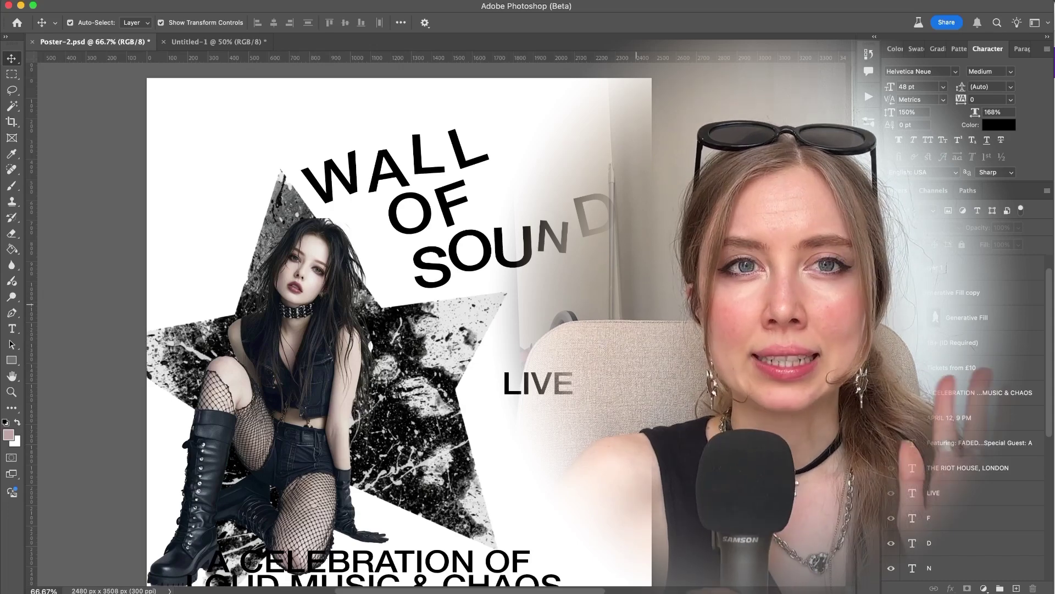
{"action": "left_click", "coordinate": [198, 41]}
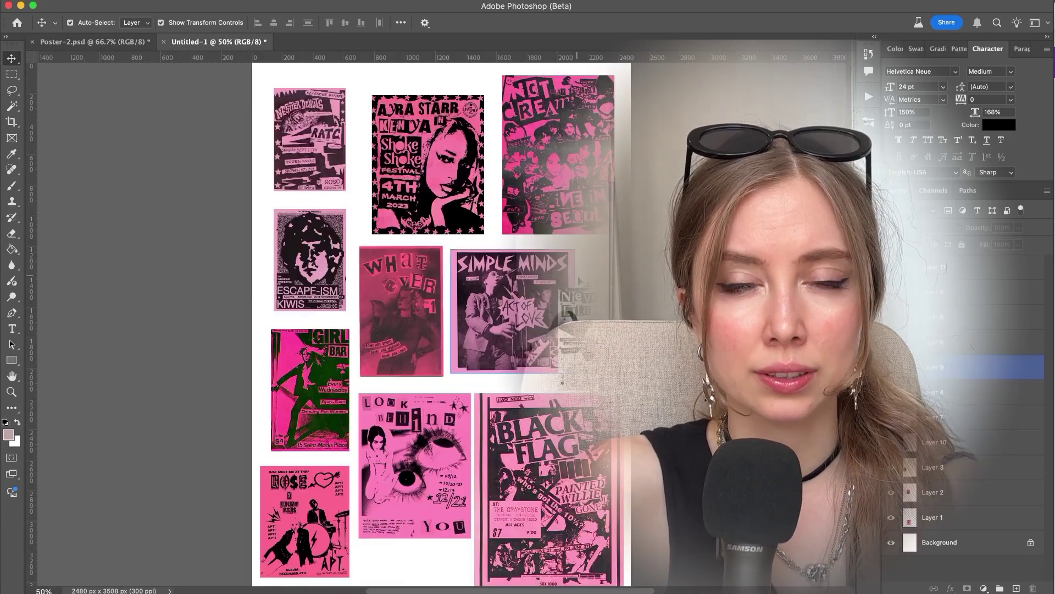
{"action": "left_click", "coordinate": [83, 42]}
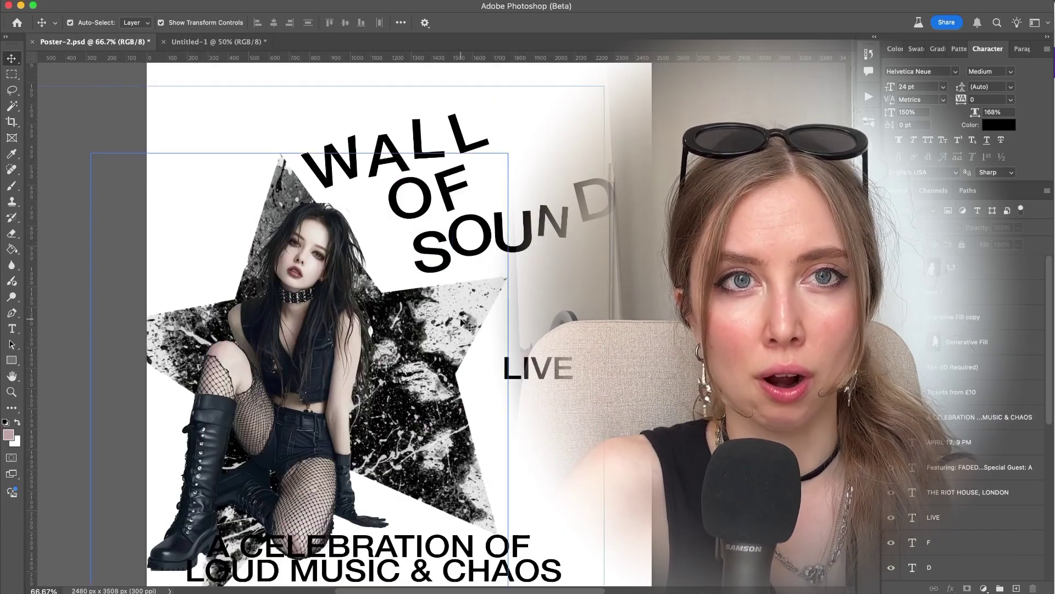
Change the A of the title word WALL to a lowercase a
{"action": "left_click", "coordinate": [387, 157]}
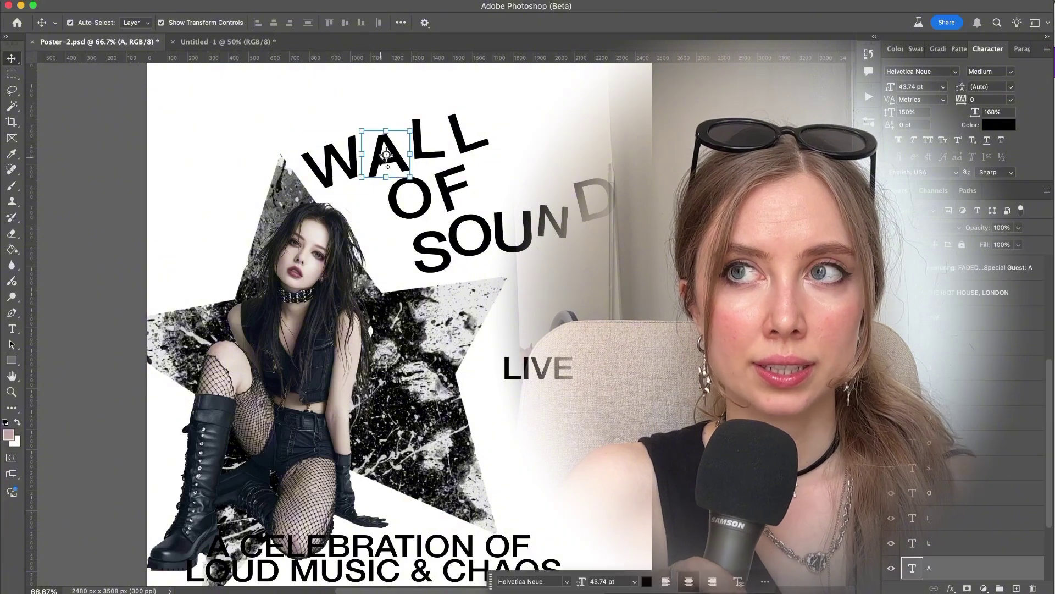
{"action": "left_click", "coordinate": [12, 328]}
{"action": "left_click_drag", "start_coordinate": [370, 159], "coordinate": [408, 155]}
{"action": "type", "text": "a"}
{"action": "left_click", "coordinate": [12, 58]}
Change the U and N of the title word SOUND to lowercase letters
{"action": "left_click", "coordinate": [514, 232]}
{"action": "left_click", "coordinate": [12, 329]}
{"action": "left_click_drag", "start_coordinate": [497, 241], "coordinate": [531, 238]}
{"action": "type", "text": "u"}
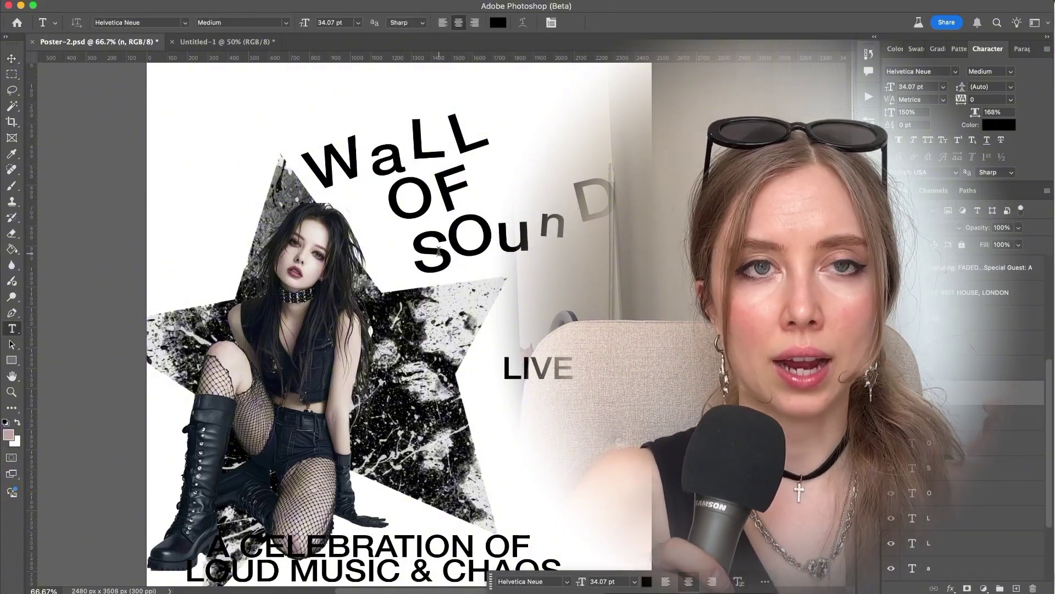
{"action": "left_click", "coordinate": [12, 58]}
Change the O of the title word OF to a lowercase o
{"action": "left_click", "coordinate": [928, 139]}
{"action": "left_click", "coordinate": [408, 215]}
{"action": "left_click", "coordinate": [12, 329]}
{"action": "left_click_drag", "start_coordinate": [389, 201], "coordinate": [434, 194]}
{"action": "type", "text": "o"}
{"action": "left_click", "coordinate": [12, 58]}
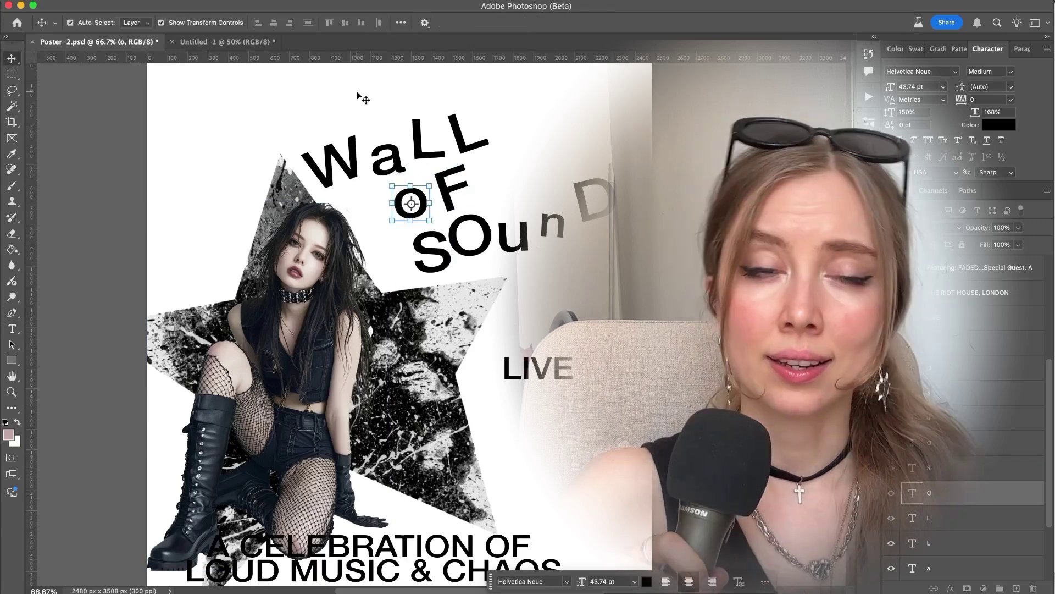
{"action": "left_click", "coordinate": [537, 183]}
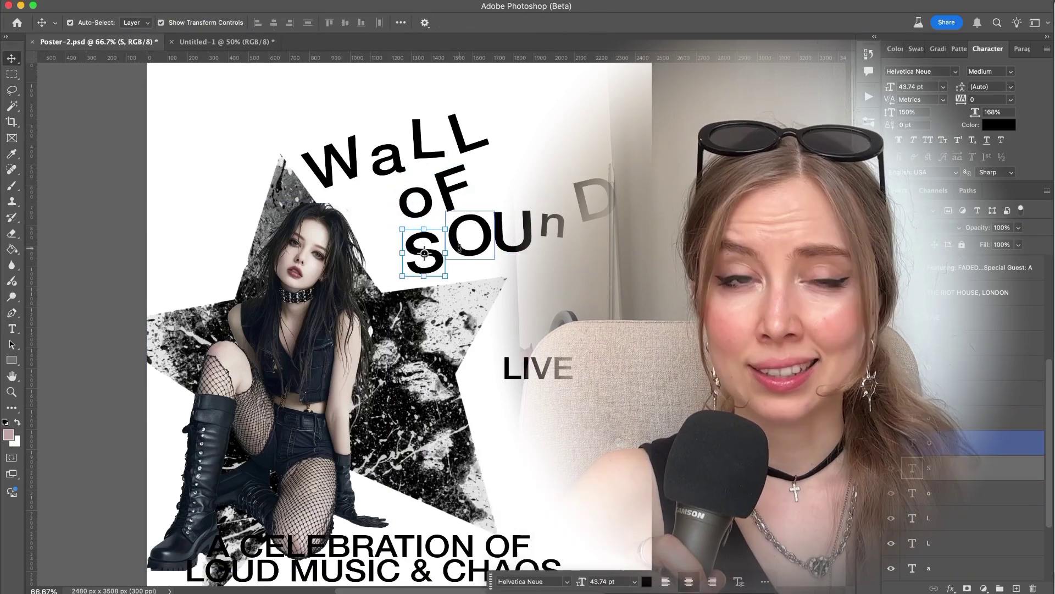
Change the W of the title word WALL to a lowercase w
{"action": "double_click", "coordinate": [308, 161]}
{"action": "type", "text": "w"}
{"action": "left_click", "coordinate": [12, 58]}
{"action": "scroll", "coordinate": [539, 223], "scroll_direction": "up", "scroll_amount": 3}
{"action": "left_click", "coordinate": [389, 238]}
{"action": "left_click", "coordinate": [955, 71]}
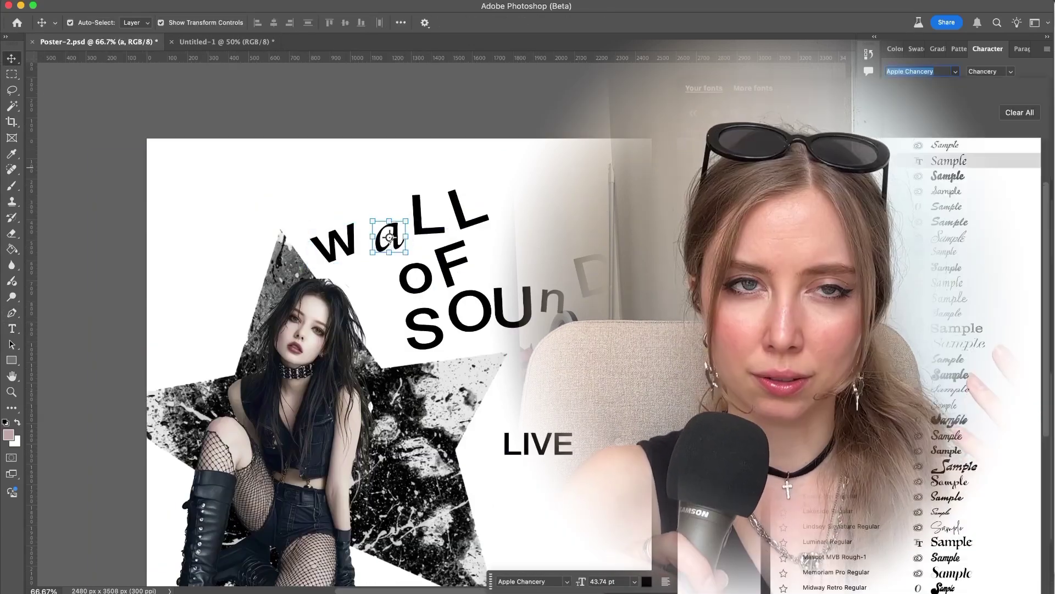
{"action": "scroll", "coordinate": [973, 330], "scroll_direction": "down", "scroll_amount": 10}
{"action": "key", "text": "Escape"}
Set the lowercase a of WALL in Cheltenham Cond Bold Italic and shift it slightly left
{"action": "key", "text": "super+equal"}
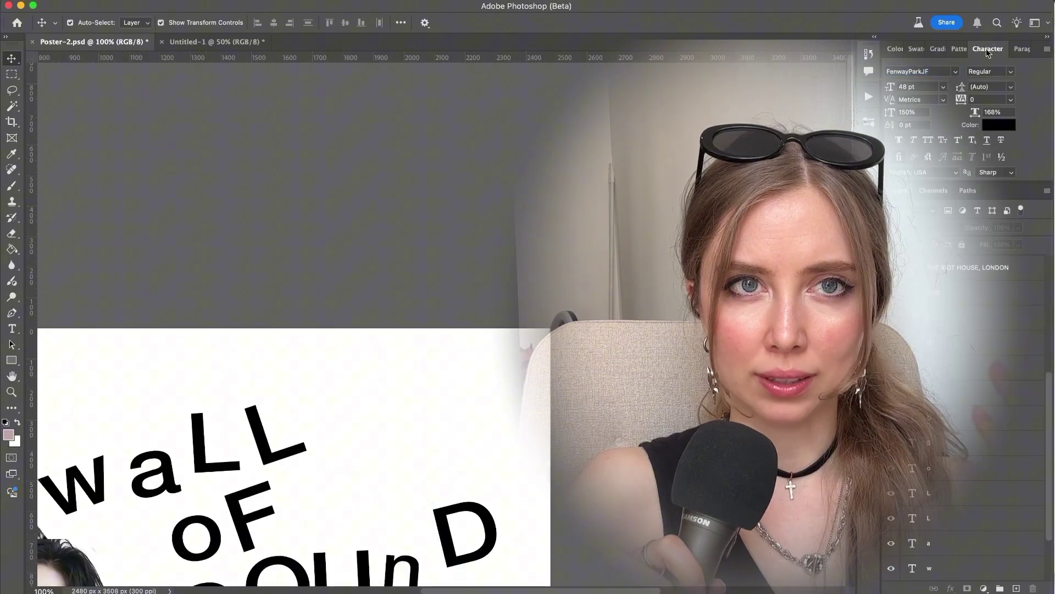
{"action": "left_click", "coordinate": [955, 71]}
{"action": "scroll", "coordinate": [972, 317], "scroll_direction": "down", "scroll_amount": 10}
{"action": "scroll", "coordinate": [351, 330], "scroll_direction": "down", "scroll_amount": 5}
{"action": "scroll", "coordinate": [352, 330], "scroll_direction": "left", "scroll_amount": 4}
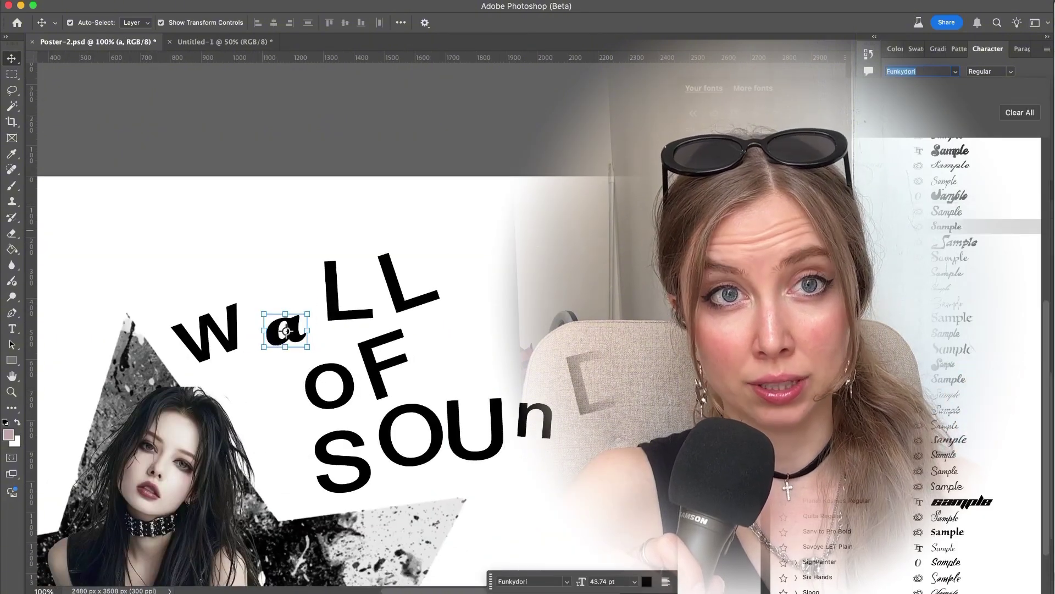
{"action": "scroll", "coordinate": [979, 226], "scroll_direction": "up", "scroll_amount": 10}
{"action": "left_click", "coordinate": [978, 195]}
{"action": "scroll", "coordinate": [404, 253], "scroll_direction": "down", "scroll_amount": 3}
{"action": "scroll", "coordinate": [405, 253], "scroll_direction": "left", "scroll_amount": 4}
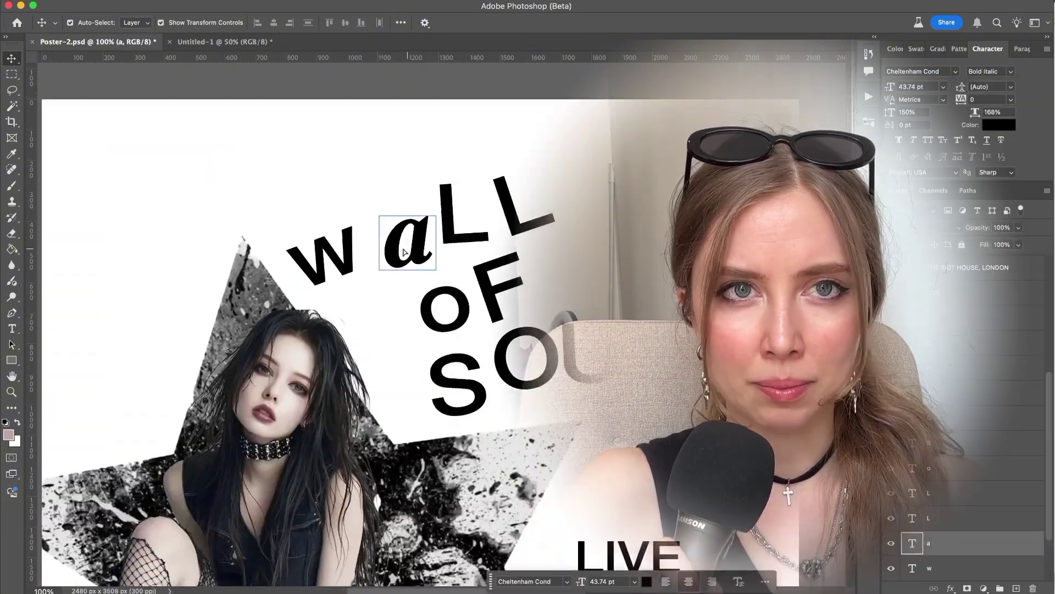
{"action": "left_click_drag", "start_coordinate": [405, 252], "coordinate": [397, 250]}
Set the first L of WALL in a bold serif font and nudge the second L slightly right
{"action": "left_click", "coordinate": [459, 217]}
{"action": "left_click", "coordinate": [955, 72]}
{"action": "left_click", "coordinate": [965, 196]}
{"action": "left_click_drag", "start_coordinate": [516, 220], "coordinate": [518, 219]}
Set the U of SOUND in Times New Roman Bold Italic
{"action": "left_click", "coordinate": [574, 368]}
{"action": "left_click", "coordinate": [955, 71]}
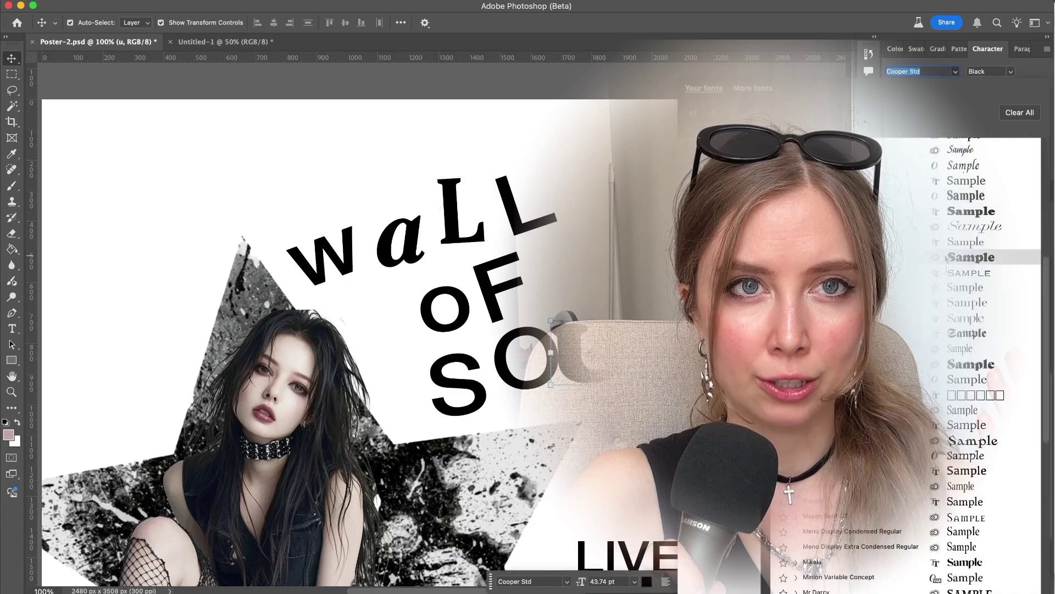
{"action": "scroll", "coordinate": [947, 264], "scroll_direction": "down", "scroll_amount": 10}
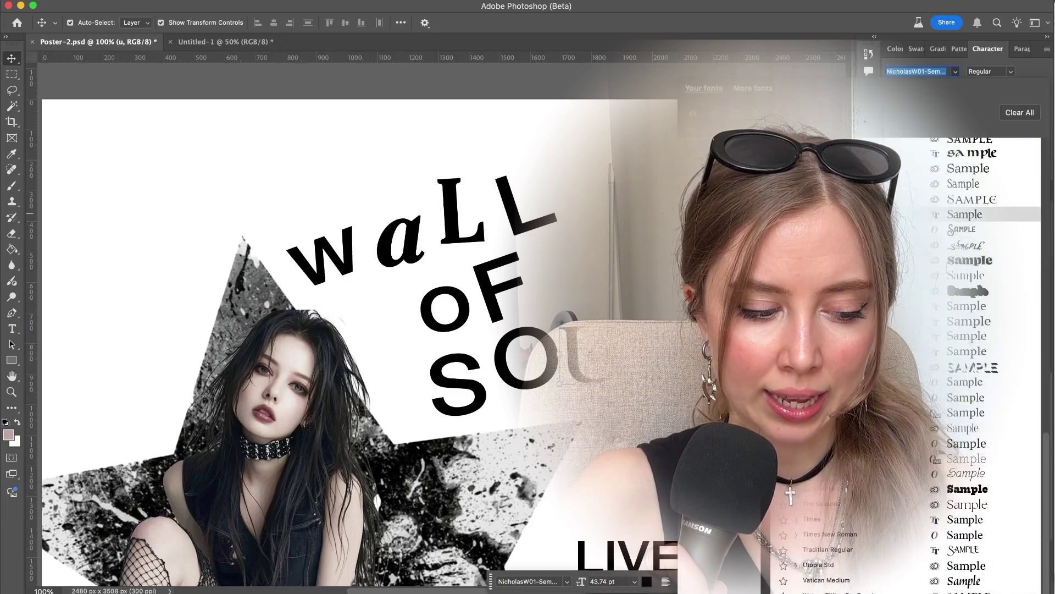
{"action": "left_click", "coordinate": [796, 535]}
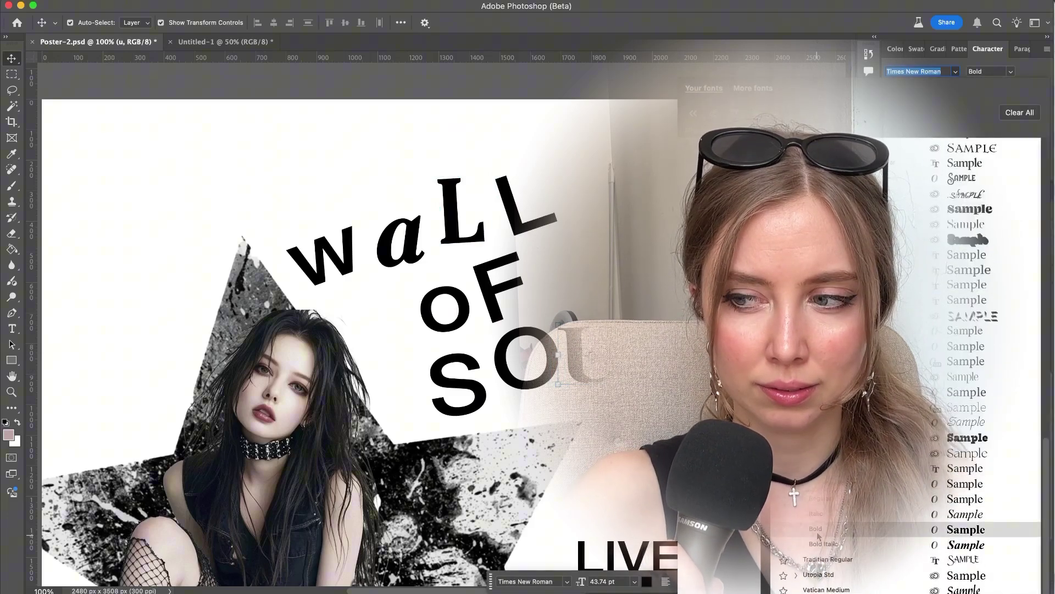
{"action": "left_click", "coordinate": [813, 542]}
Set the n of SOUND in an italic style of Times New Roman and adjust its placement slightly
{"action": "left_click", "coordinate": [648, 352]}
{"action": "left_click", "coordinate": [955, 72]}
{"action": "left_click", "coordinate": [819, 590]}
{"action": "left_click_drag", "start_coordinate": [662, 324], "coordinate": [668, 319]}
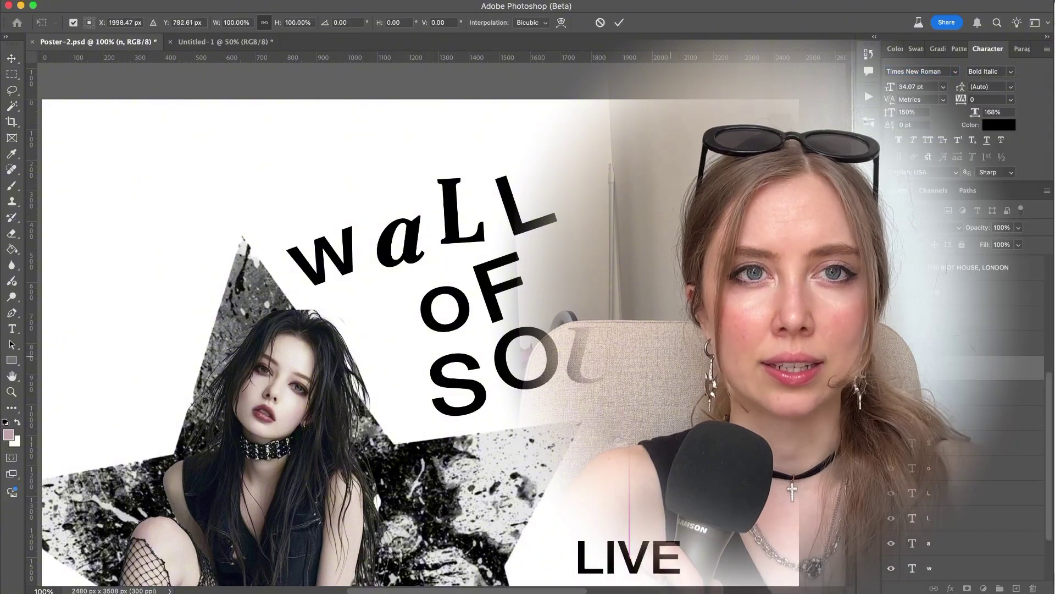
{"action": "key", "text": "Return"}
{"action": "left_click", "coordinate": [1010, 72]}
Set the U of SOUND in the Tarif Extrabold font
{"action": "left_click", "coordinate": [580, 357]}
{"action": "left_click", "coordinate": [955, 72]}
{"action": "key", "text": "Down"}
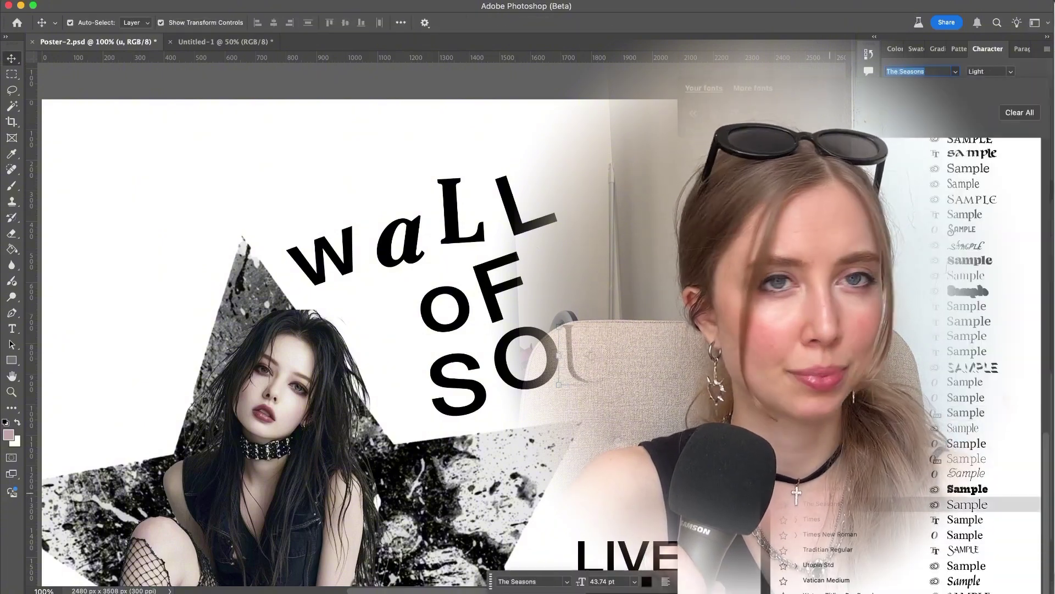
{"action": "left_click", "coordinate": [828, 491]}
{"action": "scroll", "coordinate": [602, 373], "scroll_direction": "right", "scroll_amount": 5}
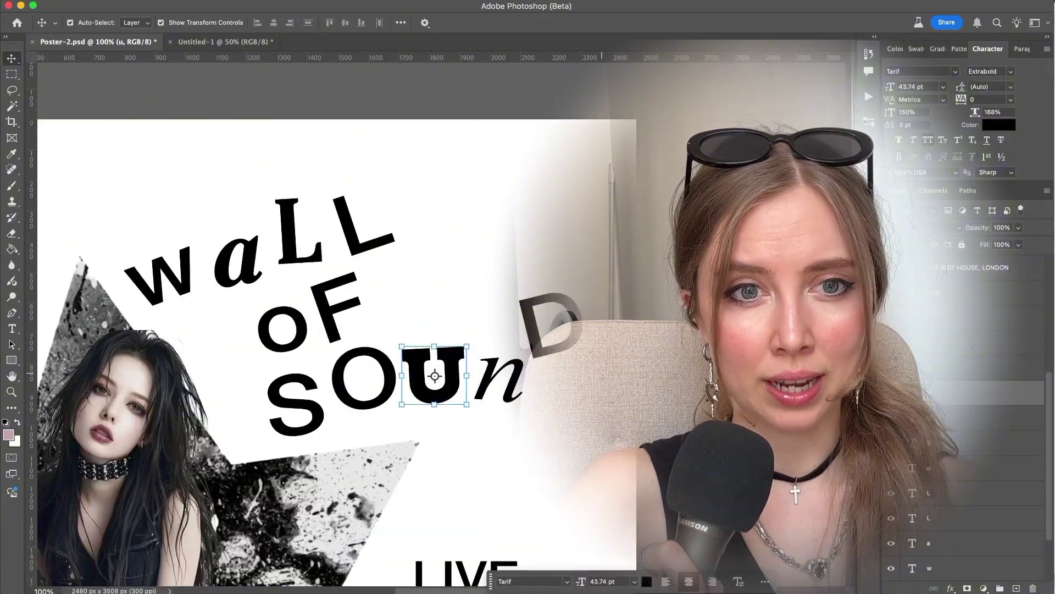
{"action": "scroll", "coordinate": [602, 373], "scroll_direction": "up", "scroll_amount": 1}
{"action": "left_click", "coordinate": [600, 479]}
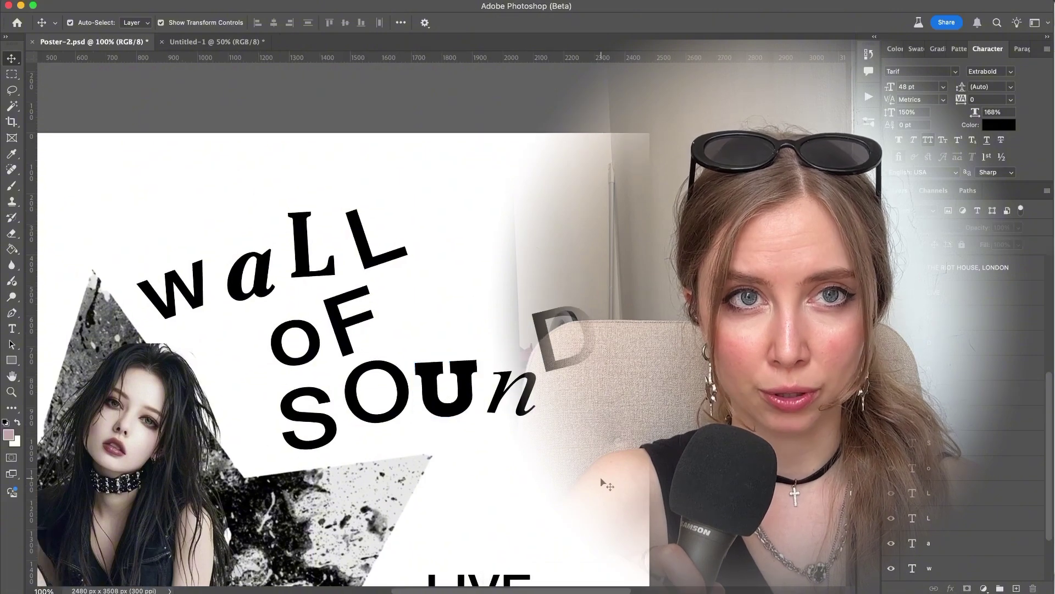
{"action": "scroll", "coordinate": [603, 482], "scroll_direction": "down", "scroll_amount": 1}
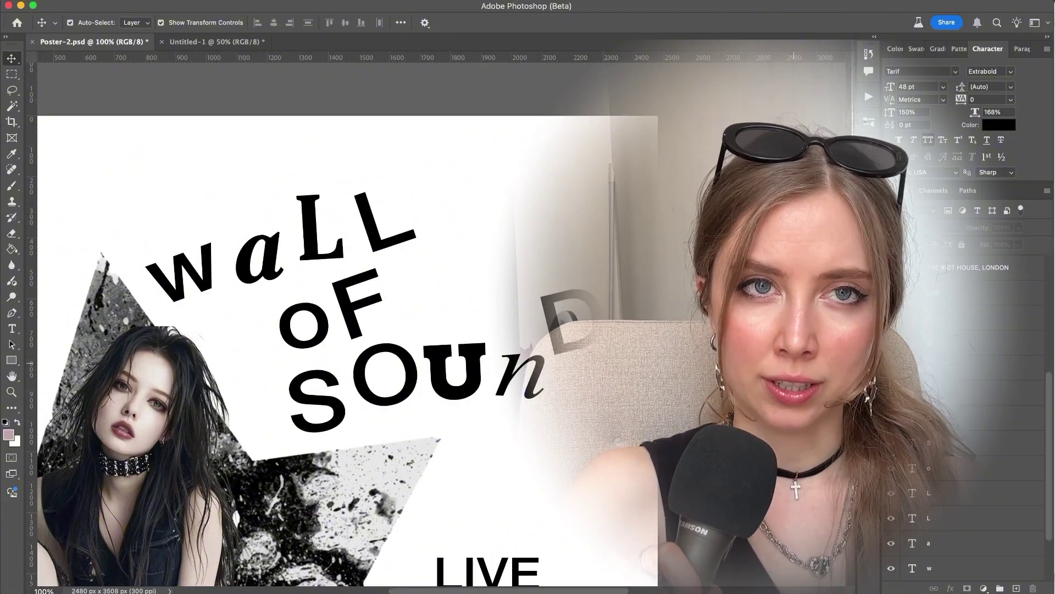
Set the w of WALL in the Murray Uncial Regular font
{"action": "key", "text": "super+minus"}
{"action": "key", "text": "super+minus"}
{"action": "key", "text": "super+minus"}
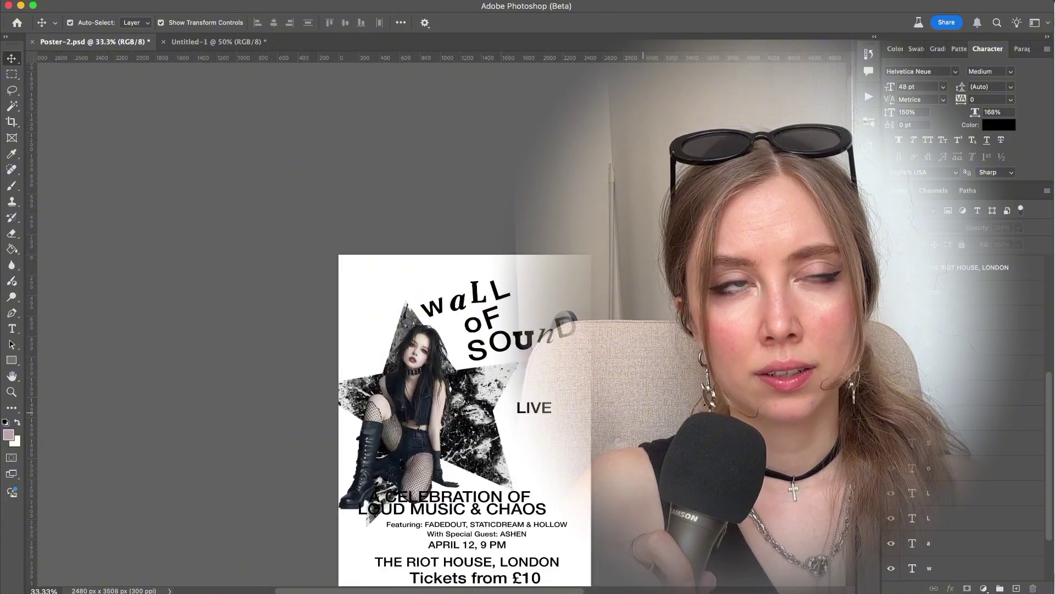
{"action": "key", "text": "super+plus"}
{"action": "left_click", "coordinate": [574, 266]}
{"action": "key", "text": "Return"}
{"action": "key", "text": "super+plus"}
{"action": "double_click", "coordinate": [360, 297]}
{"action": "left_click", "coordinate": [955, 71]}
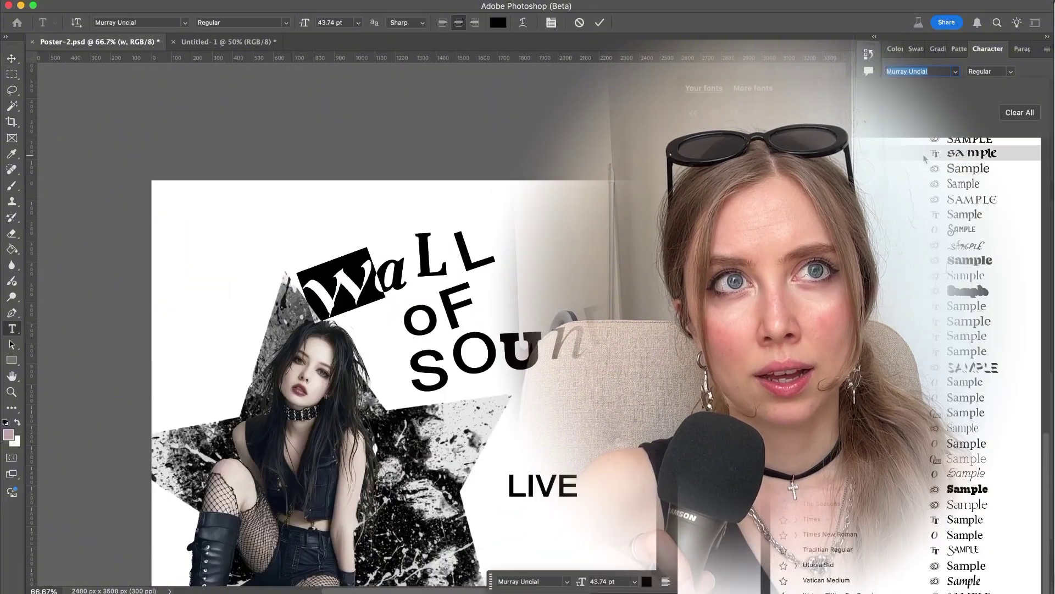
{"action": "left_click", "coordinate": [924, 158]}
{"action": "left_click", "coordinate": [11, 58]}
Set the w of WALL in the Vatican Medium font
{"action": "scroll", "coordinate": [426, 230], "scroll_direction": "down", "scroll_amount": 3}
{"action": "left_click", "coordinate": [427, 227]}
{"action": "left_click", "coordinate": [381, 225]}
{"action": "left_click", "coordinate": [955, 72]}
{"action": "left_click", "coordinate": [796, 396]}
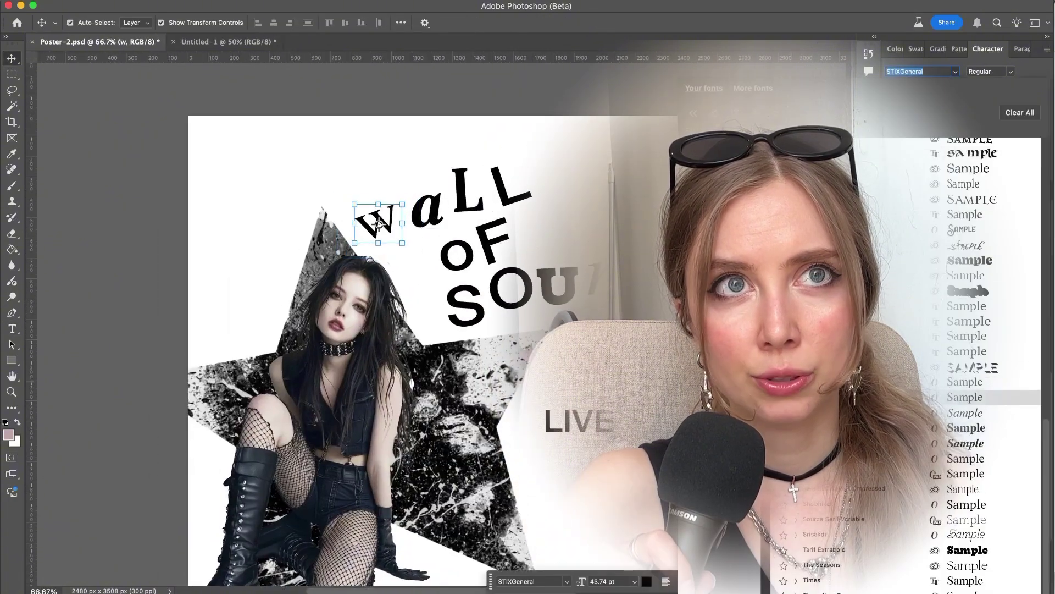
{"action": "scroll", "coordinate": [791, 396], "scroll_direction": "down", "scroll_amount": 2}
{"action": "left_click", "coordinate": [813, 580]}
Enlarge the w of WALL to about 51.7 pt
{"action": "left_click", "coordinate": [433, 166]}
{"action": "left_click", "coordinate": [379, 223]}
{"action": "left_click", "coordinate": [404, 199]}
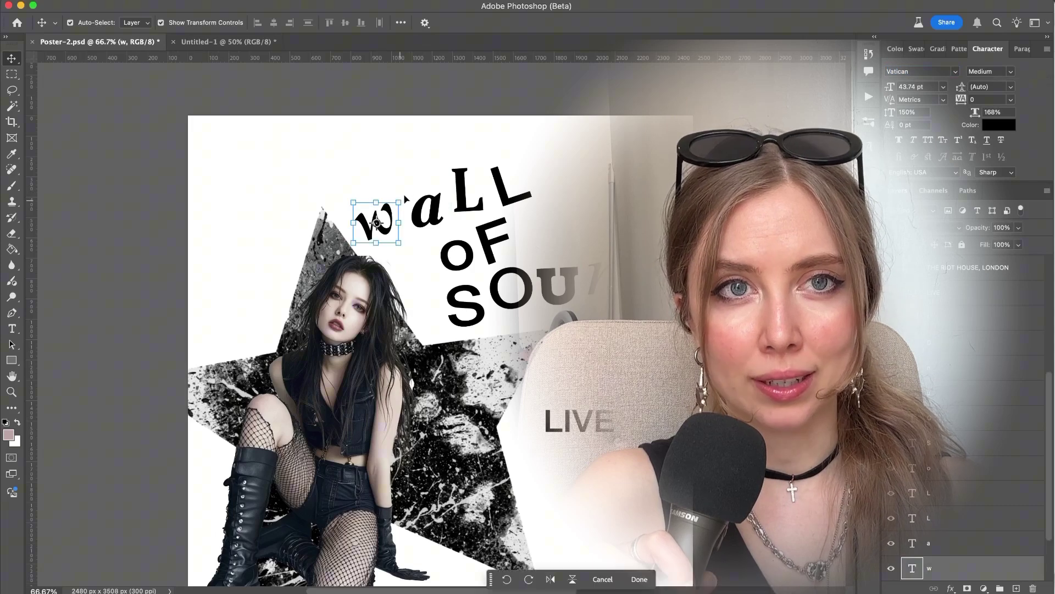
{"action": "left_click_drag", "start_coordinate": [405, 199], "coordinate": [412, 191]}
{"action": "key", "text": "Return"}
{"action": "key", "text": "super+minus"}
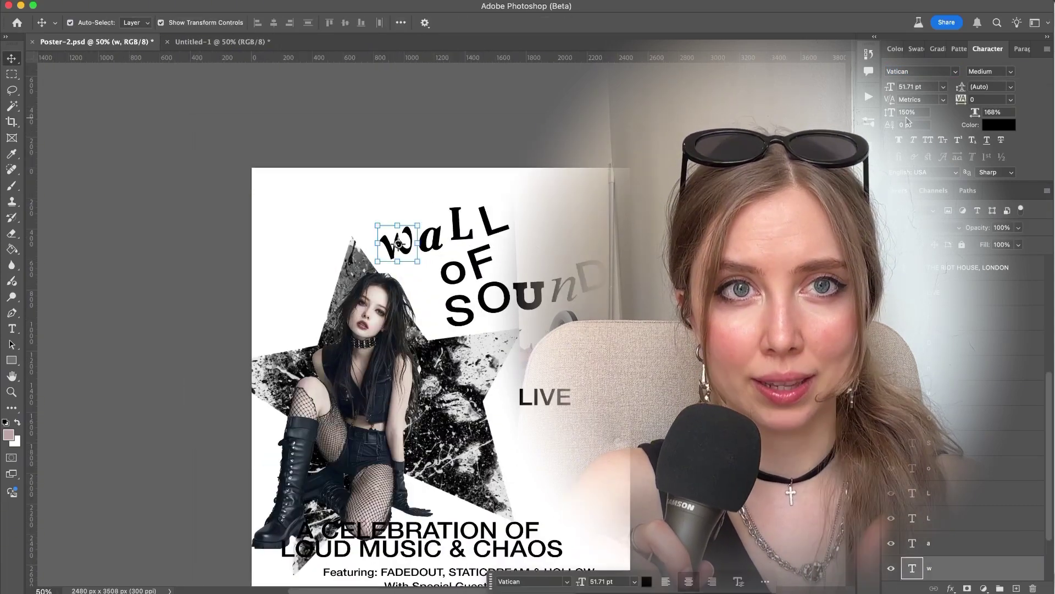
Try other fonts on the w of WALL and settle on BeoSansHard R22Bold
{"action": "left_click", "coordinate": [955, 72]}
{"action": "scroll", "coordinate": [902, 157], "scroll_direction": "up", "scroll_amount": 1}
{"action": "scroll", "coordinate": [901, 275], "scroll_direction": "down", "scroll_amount": 1}
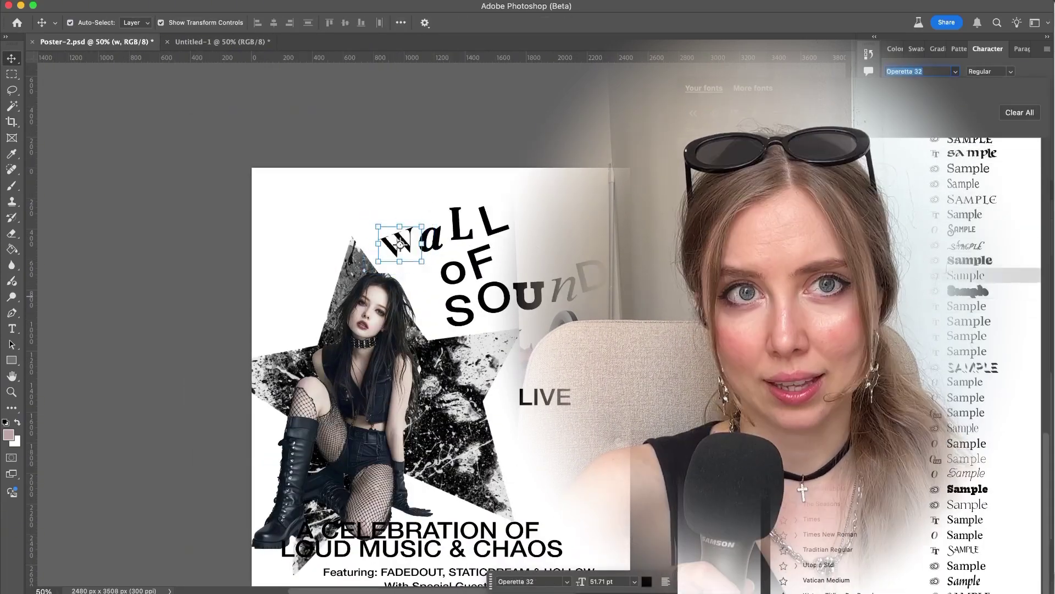
{"action": "key", "text": "Up"}
{"action": "key", "text": "Up"}
{"action": "key", "text": "Up"}
{"action": "key", "text": "Up"}
{"action": "key", "text": "Up"}
{"action": "key", "text": "Up"}
{"action": "key", "text": "Up"}
{"action": "key", "text": "Up"}
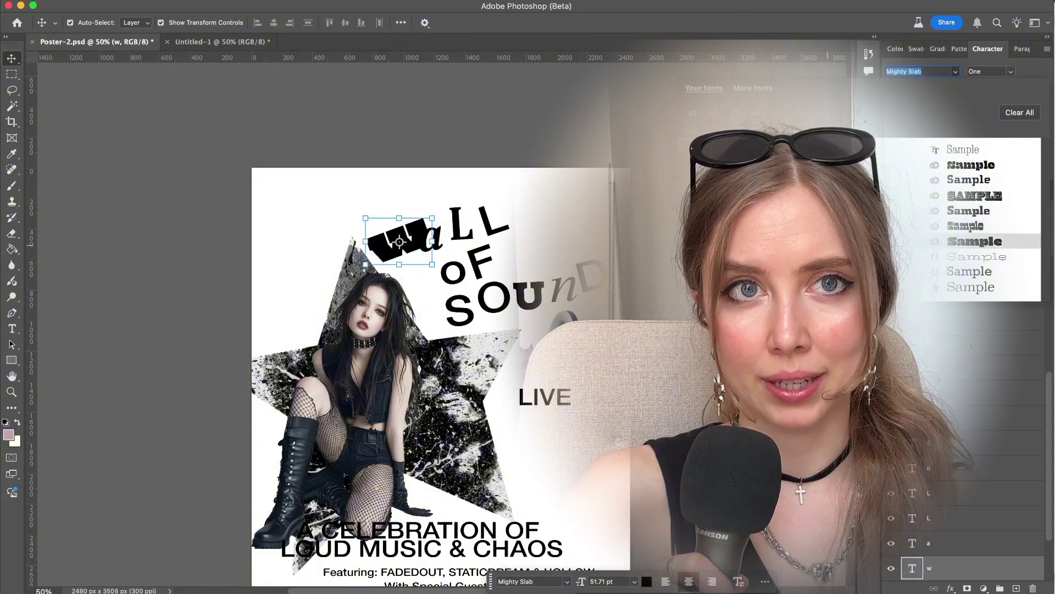
{"action": "key", "text": "Up"}
{"action": "key", "text": "Up"}
{"action": "key", "text": "Up"}
{"action": "key", "text": "Up"}
{"action": "key", "text": "Up"}
{"action": "key", "text": "Up"}
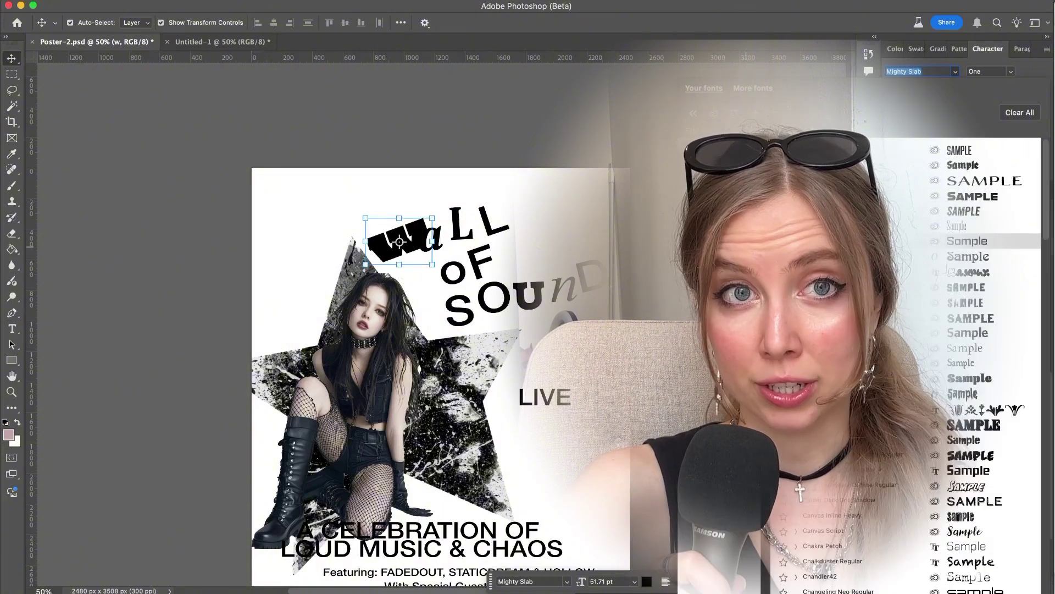
{"action": "left_click", "coordinate": [505, 230]}
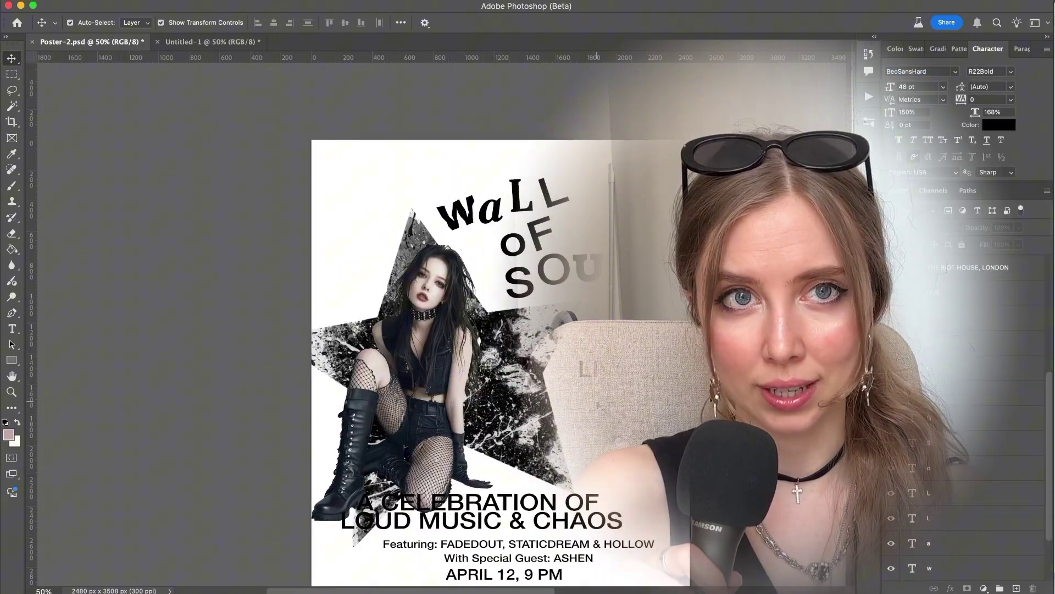
Set the O of SOUND in the Adhesive Nr. Seven Regular font
{"action": "left_click", "coordinate": [563, 275]}
{"action": "left_click", "coordinate": [955, 72]}
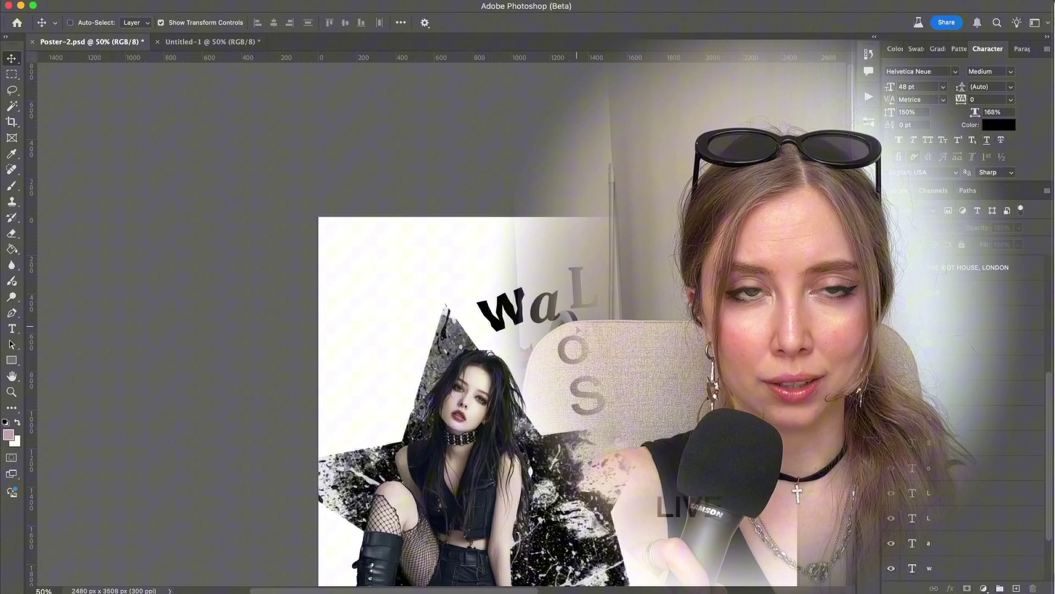
Outline an angular cut-out shape around the O of SOUND with the Polygonal Lasso and fill it black on a new layer above Layer 2
{"action": "left_click", "coordinate": [12, 90]}
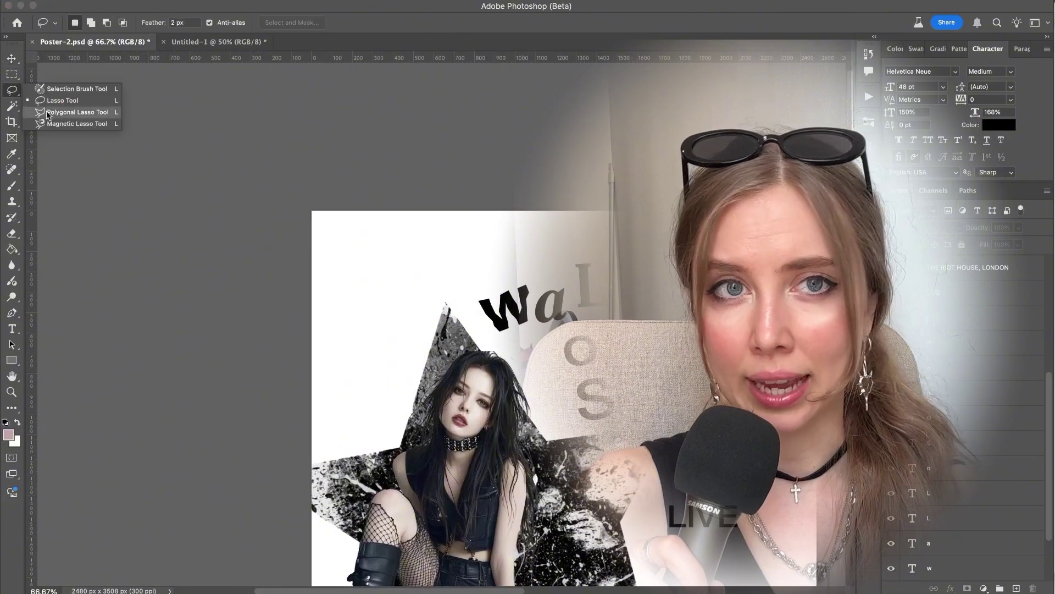
{"action": "left_click", "coordinate": [46, 110]}
{"action": "key", "text": "super+plus"}
{"action": "left_click", "coordinate": [488, 314]}
{"action": "scroll", "coordinate": [967, 518], "scroll_direction": "down", "scroll_amount": 3}
{"action": "left_click", "coordinate": [967, 518]}
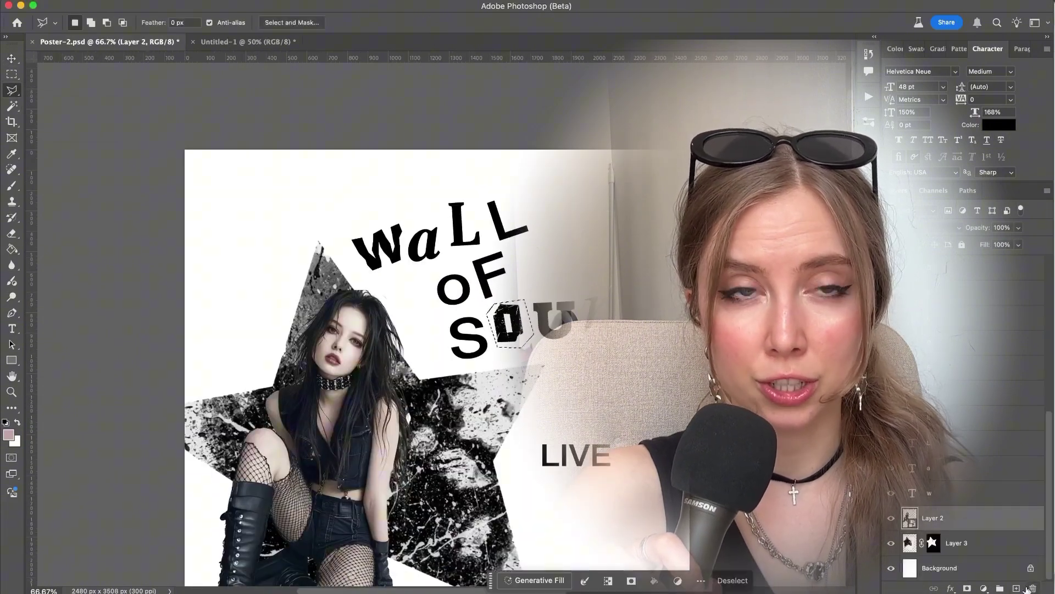
{"action": "left_click", "coordinate": [523, 333]}
{"action": "key", "text": "super+d"}
Change the colour of the O of SOUND to white
{"action": "key", "text": "v"}
{"action": "left_click", "coordinate": [514, 324]}
{"action": "left_click", "coordinate": [998, 125]}
{"action": "key", "text": "Return"}
{"action": "left_click", "coordinate": [110, 250]}
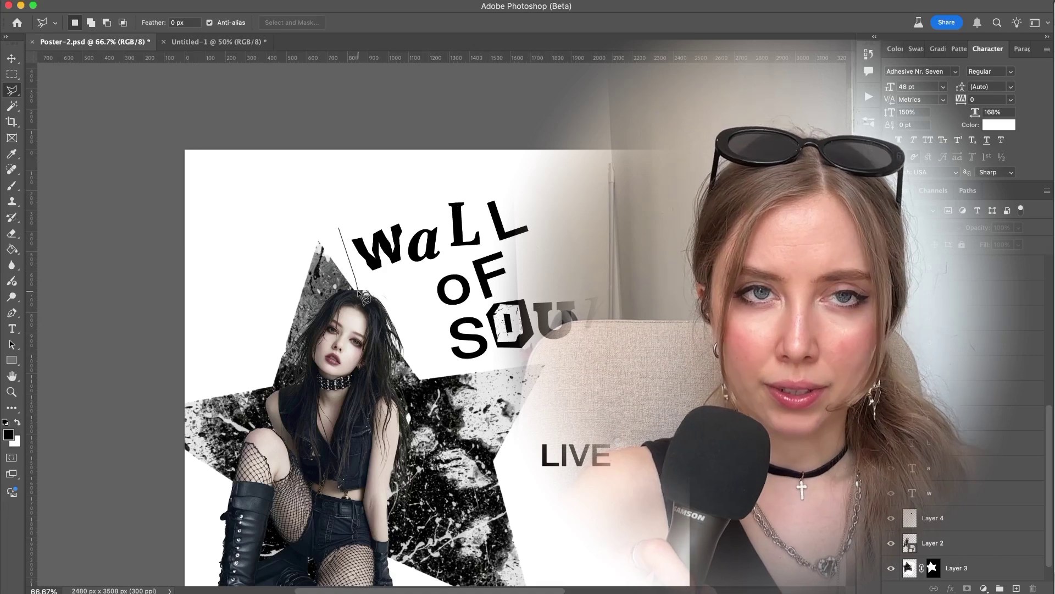
Fill an angular lasso shape around the w of WALL with black on a new layer above Layer 2
{"action": "left_click", "coordinate": [956, 543]}
{"action": "left_click", "coordinate": [1016, 588]}
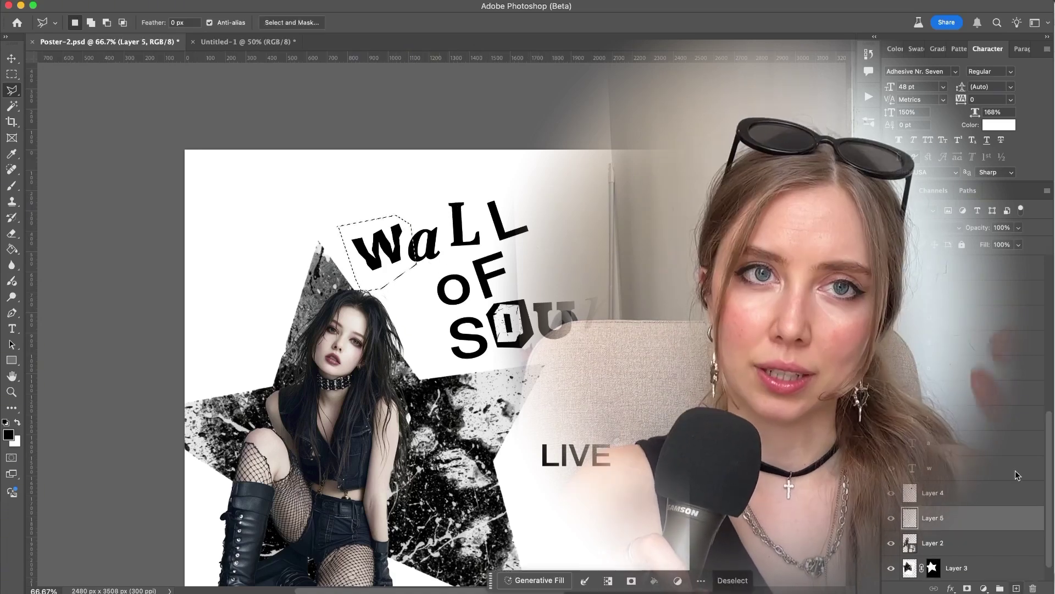
{"action": "key", "text": "g"}
{"action": "left_click", "coordinate": [380, 258]}
{"action": "key", "text": "super+d"}
Move the last L of WALL outward and rotate the w together with its black cut-out shape
{"action": "scroll", "coordinate": [385, 258], "scroll_direction": "down", "scroll_amount": 1}
{"action": "key", "text": "v"}
{"action": "left_click_drag", "start_coordinate": [508, 209], "coordinate": [519, 202]}
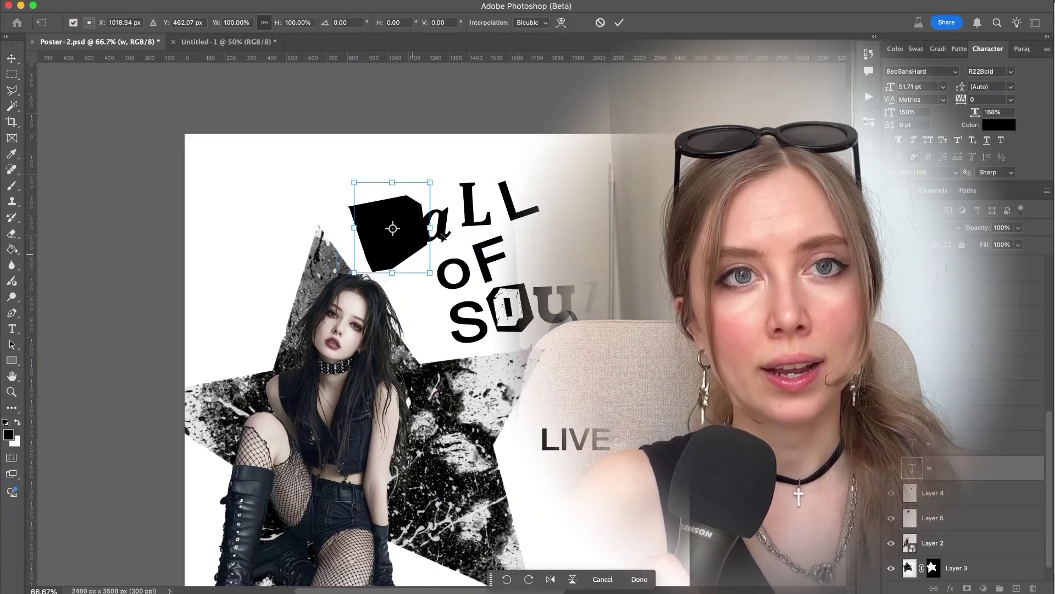
{"action": "key", "text": "super+t"}
{"action": "left_click_drag", "start_coordinate": [441, 199], "coordinate": [427, 292]}
{"action": "key", "text": "Return"}
Space both Ls of WALL further out and enlarge the a to about 114%
{"action": "left_click_drag", "start_coordinate": [517, 210], "coordinate": [531, 207]}
{"action": "left_click_drag", "start_coordinate": [481, 224], "coordinate": [494, 220]}
{"action": "left_click", "coordinate": [435, 221]}
{"action": "key", "text": "super+t"}
{"action": "left_click_drag", "start_coordinate": [414, 204], "coordinate": [425, 194]}
{"action": "left_click_drag", "start_coordinate": [465, 243], "coordinate": [472, 254]}
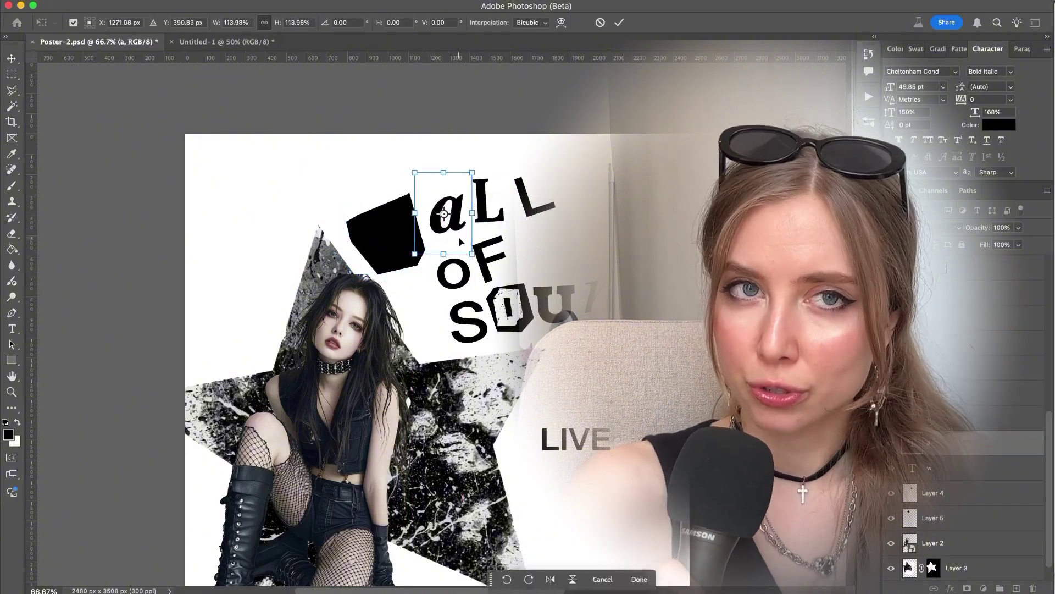
{"action": "key", "text": "Return"}
Change the colour of the w of WALL to white
{"action": "left_click", "coordinate": [391, 226]}
{"action": "left_click", "coordinate": [998, 125]}
{"action": "key", "text": "Return"}
Reduce the height of the black shape behind the w to about 81%
{"action": "left_click_drag", "start_coordinate": [396, 258], "coordinate": [387, 254]}
{"action": "left_click", "coordinate": [415, 277]}
{"action": "left_click", "coordinate": [410, 258]}
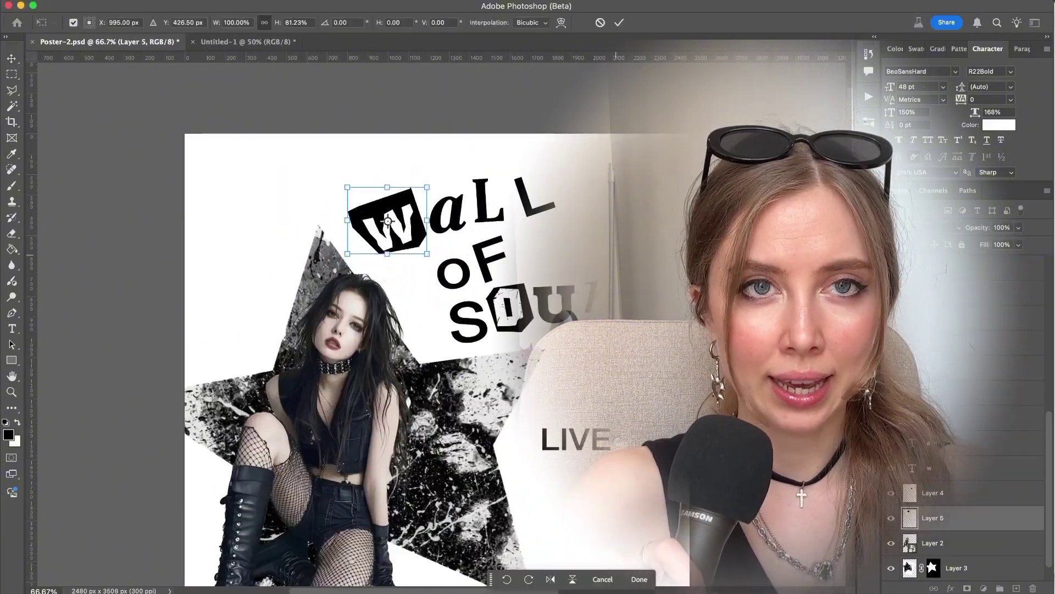
{"action": "key", "text": "Return"}
Place Layer 5 above Layer 4 and shift the WALL letters with their black shape slightly to the left on the poster
{"action": "key", "text": "super+minus"}
{"action": "left_click_drag", "start_coordinate": [369, 193], "coordinate": [510, 226]}
{"action": "left_click", "coordinate": [416, 250]}
{"action": "left_click_drag", "start_coordinate": [959, 511], "coordinate": [958, 482]}
{"action": "left_click_drag", "start_coordinate": [408, 219], "coordinate": [400, 224]}
{"action": "left_click", "coordinate": [543, 260]}
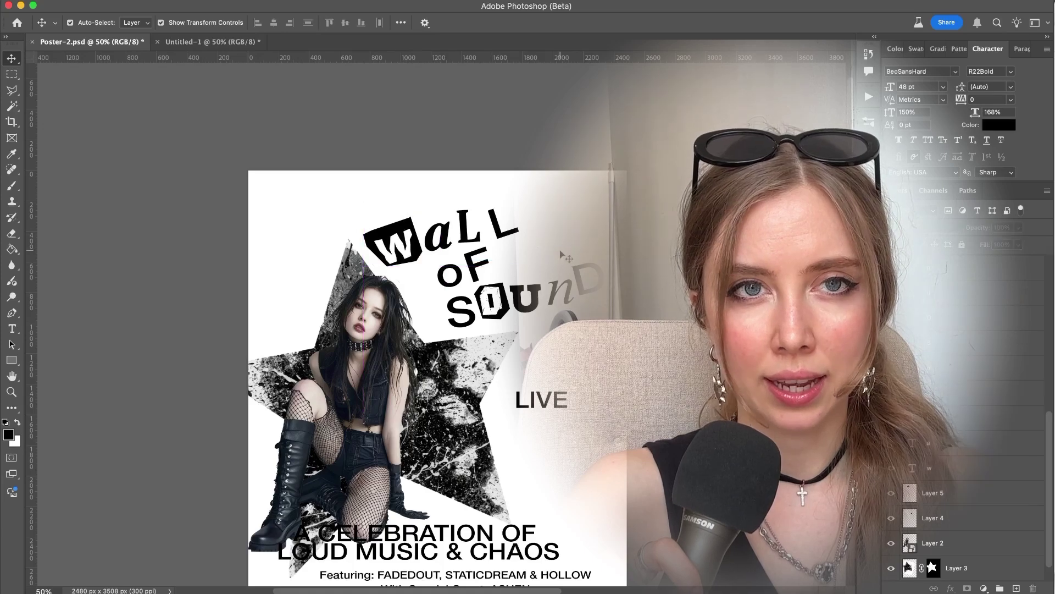
Add a black cut-out shape on a new layer above Layer 5 behind a letter at the end of SOUND
{"action": "key", "text": "super+minus"}
{"action": "key", "text": "super+minus"}
{"action": "key", "text": "super+plus"}
{"action": "key", "text": "super+plus"}
{"action": "key", "text": "super+plus"}
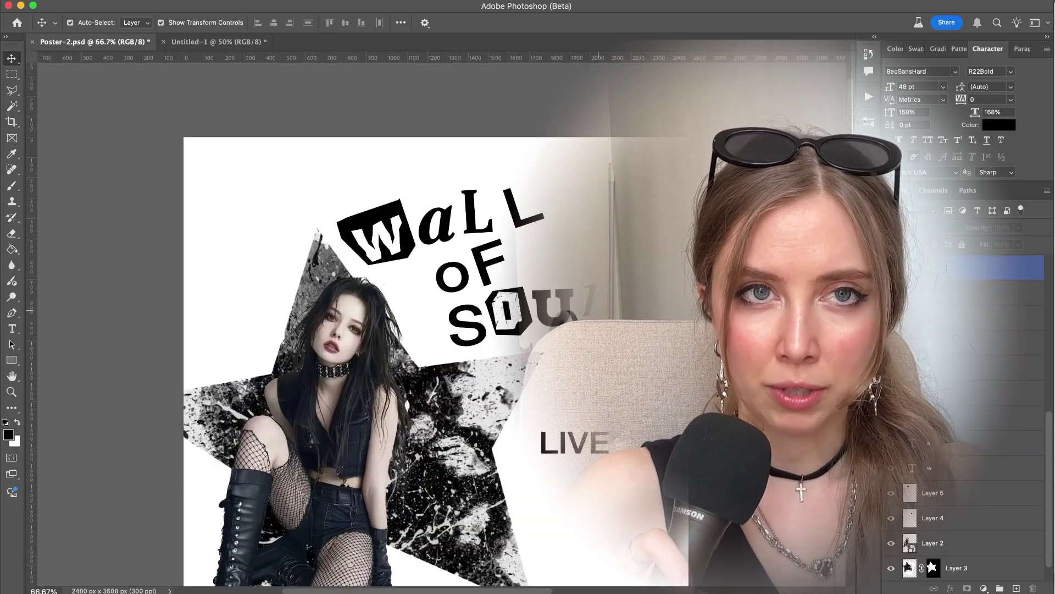
{"action": "left_click_drag", "start_coordinate": [598, 311], "coordinate": [595, 313]}
{"action": "key", "text": "l"}
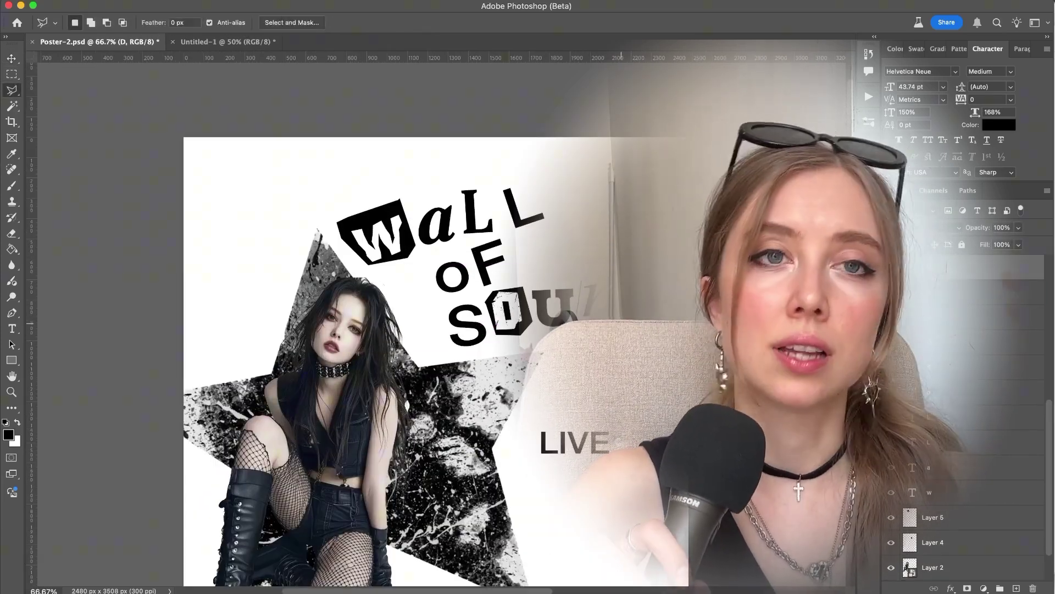
{"action": "key", "text": "v"}
{"action": "left_click", "coordinate": [959, 518]}
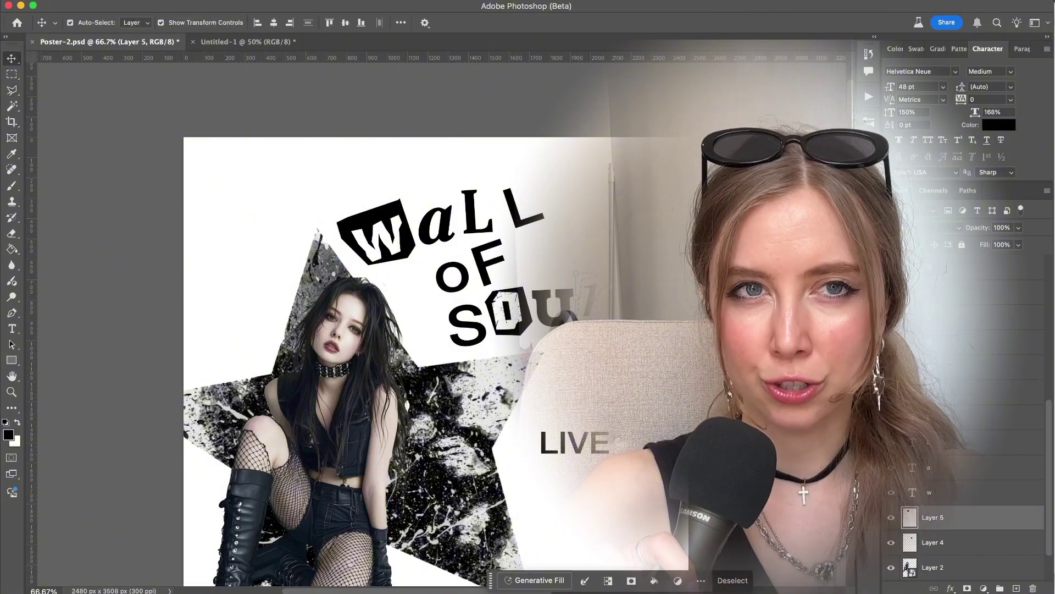
{"action": "left_click", "coordinate": [946, 268]}
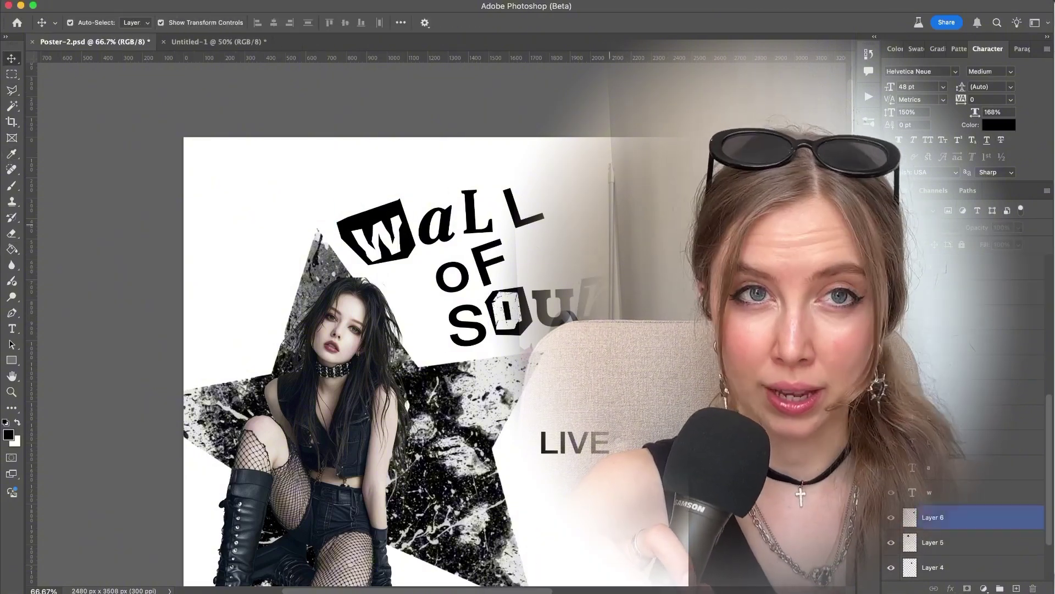
Nudge the last L of WALL and move the letters of OF with their black shape slightly up
{"action": "key", "text": "super+minus"}
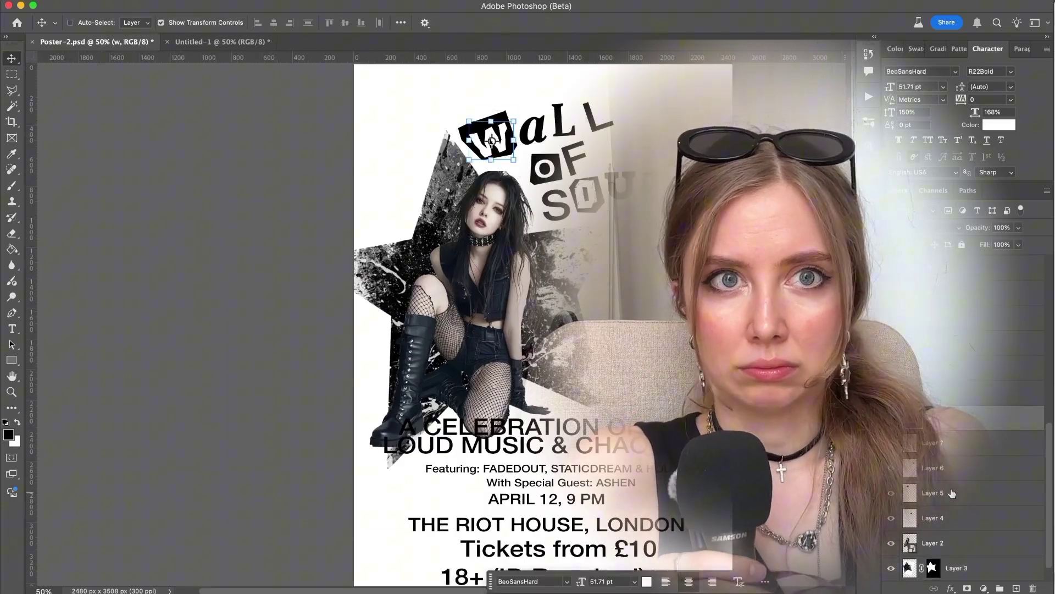
{"action": "left_click_drag", "start_coordinate": [592, 113], "coordinate": [597, 120]}
{"action": "left_click", "coordinate": [545, 168]}
{"action": "left_click", "coordinate": [574, 160], "text": "shift"}
{"action": "left_click", "coordinate": [535, 177], "text": "shift"}
{"action": "left_click_drag", "start_coordinate": [572, 160], "coordinate": [574, 153]}
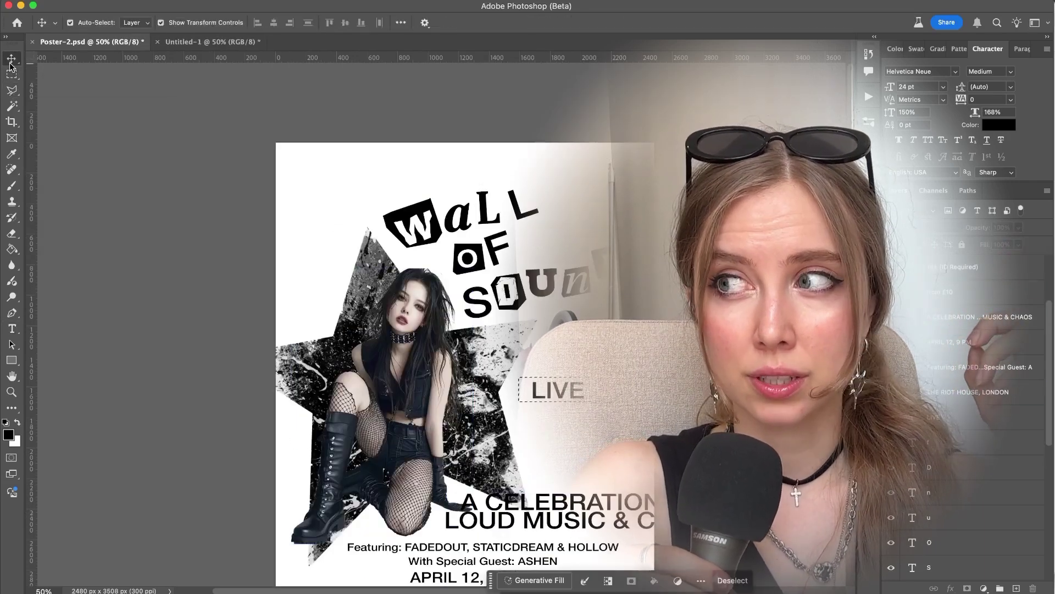
Fill the rectangular selection around LIVE with black
{"action": "key", "text": "g"}
{"action": "left_click", "coordinate": [581, 403]}
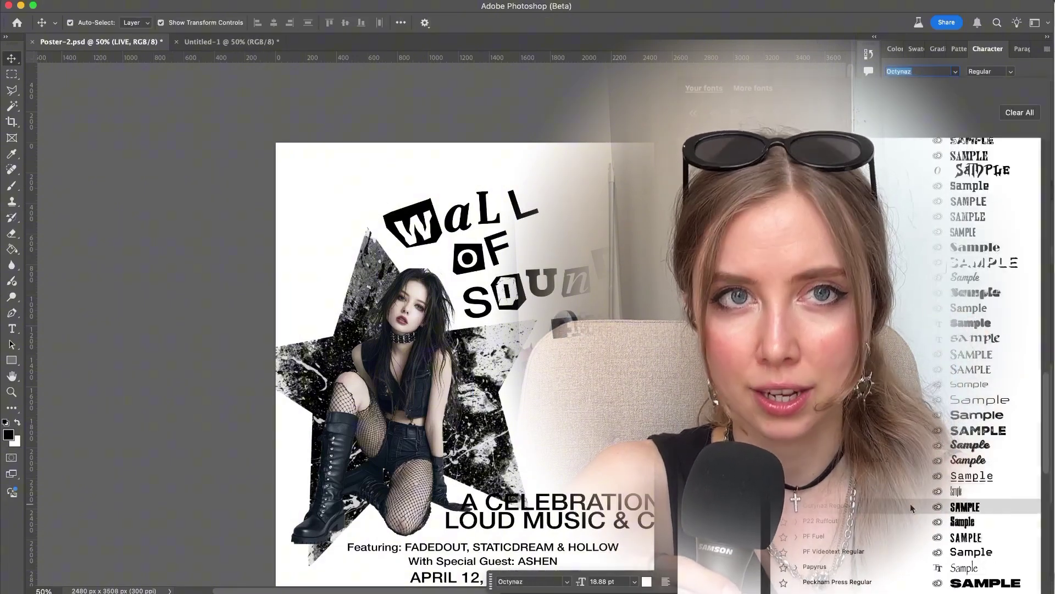
Try Octynaz and Milka Aged on the LIVE text and set it in the Sunflower Regular font
{"action": "left_click", "coordinate": [914, 506]}
{"action": "left_click", "coordinate": [955, 72]}
{"action": "left_click", "coordinate": [796, 481]}
{"action": "left_click", "coordinate": [962, 297]}
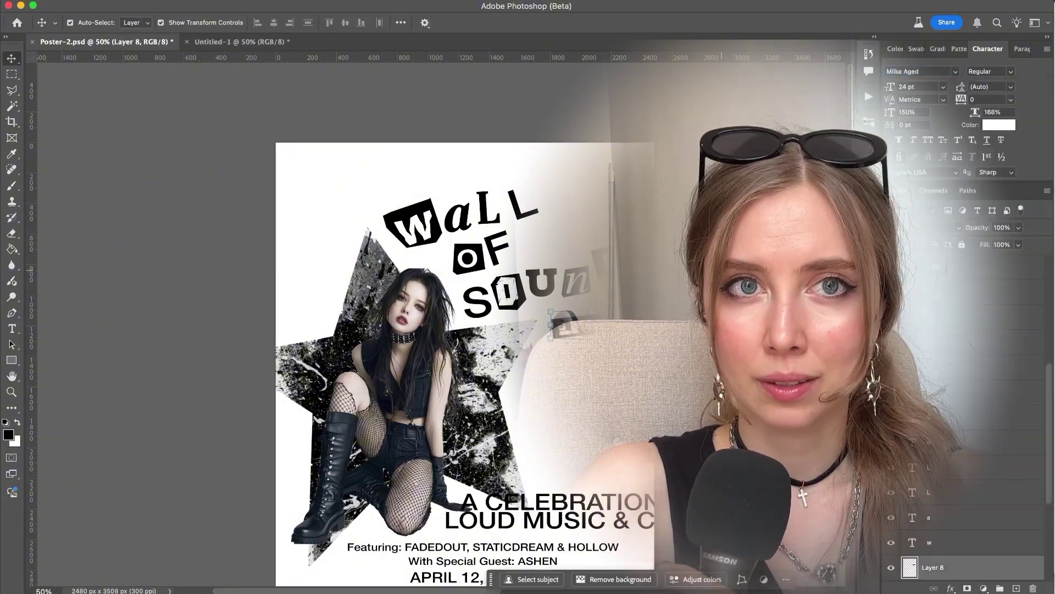
{"action": "left_click", "coordinate": [989, 267]}
{"action": "left_click", "coordinate": [955, 71]}
{"action": "scroll", "coordinate": [953, 236], "scroll_direction": "down", "scroll_amount": 10}
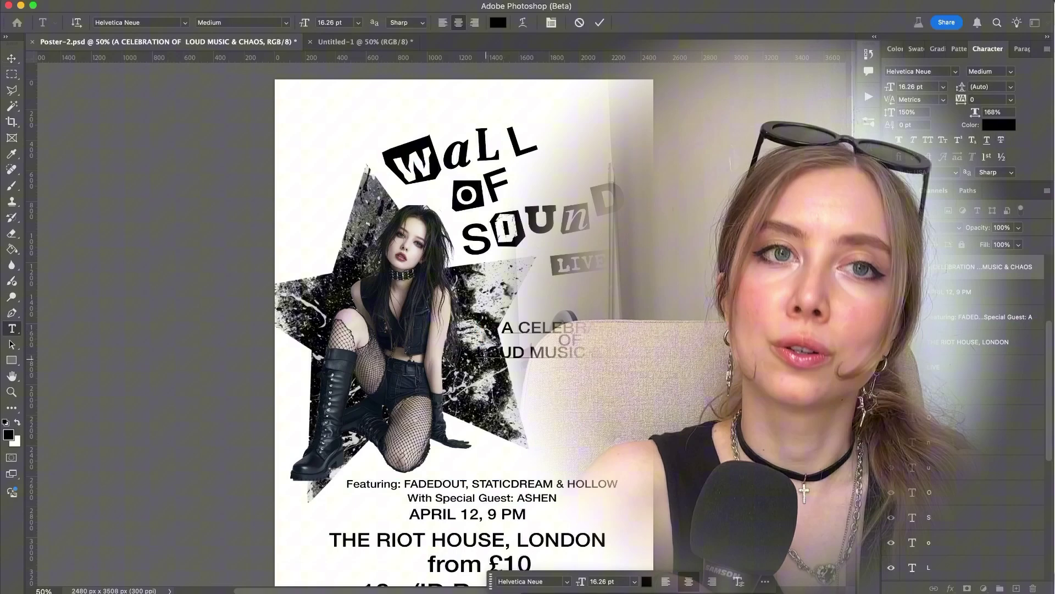
Reword the tagline as "CELEBRATION OF LOUD MUSIC & CHAOS" over separate lines and give it a different display font
{"action": "key", "text": "BackSpace"}
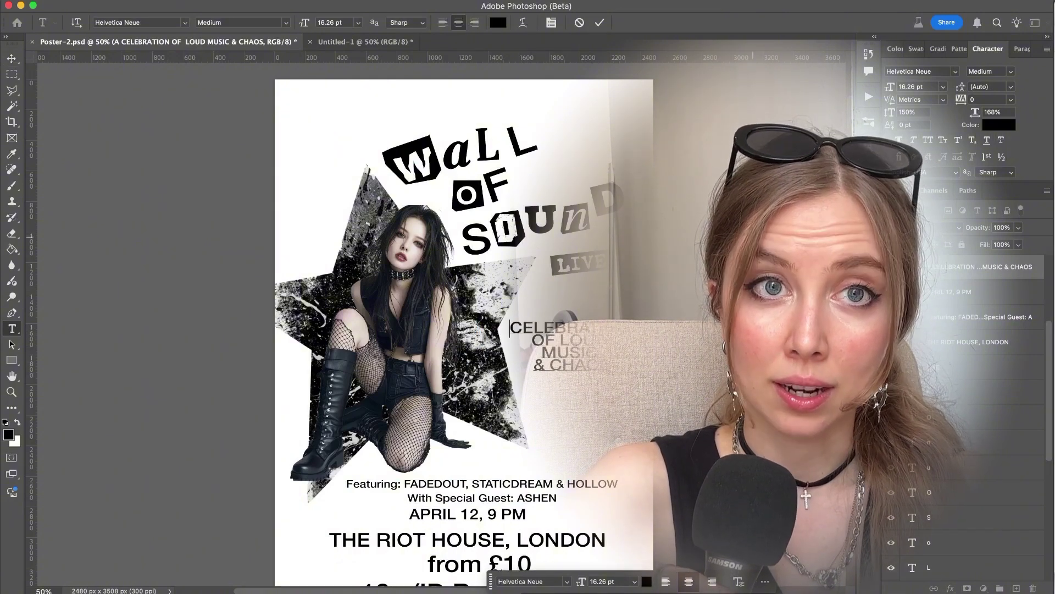
{"action": "left_click", "coordinate": [753, 236]}
{"action": "left_click", "coordinate": [753, 237]}
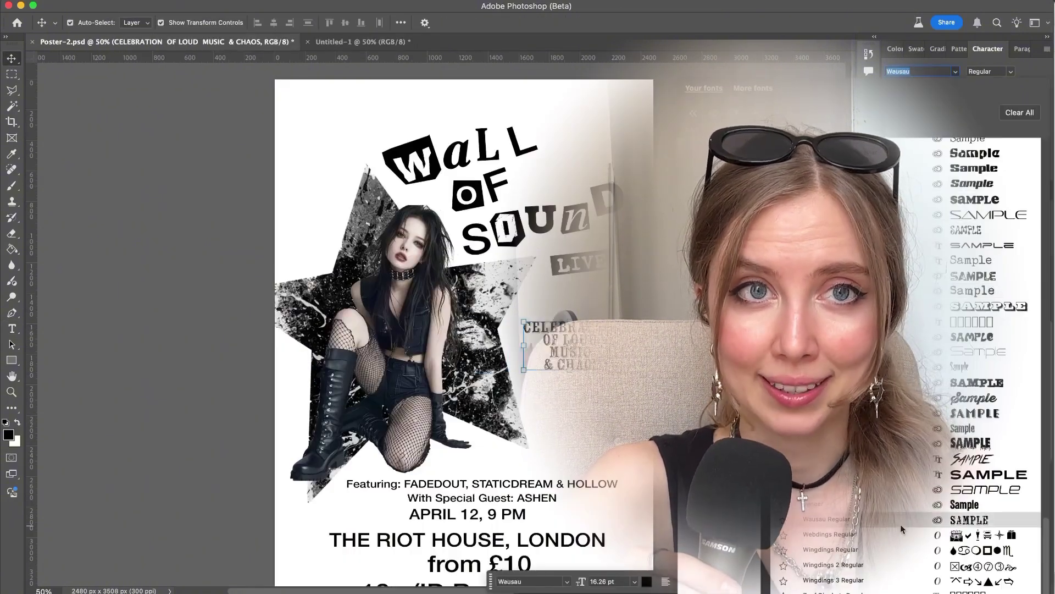
{"action": "left_click", "coordinate": [906, 503]}
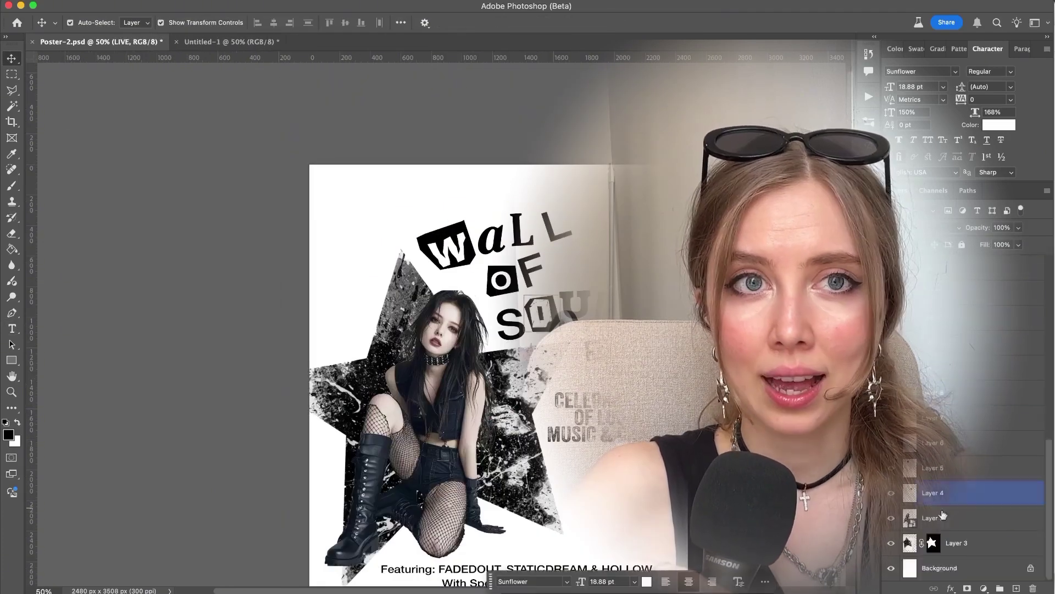
Move the LIVE text together with its black box closer beneath SOUND
{"action": "left_click", "coordinate": [654, 328], "text": "shift"}
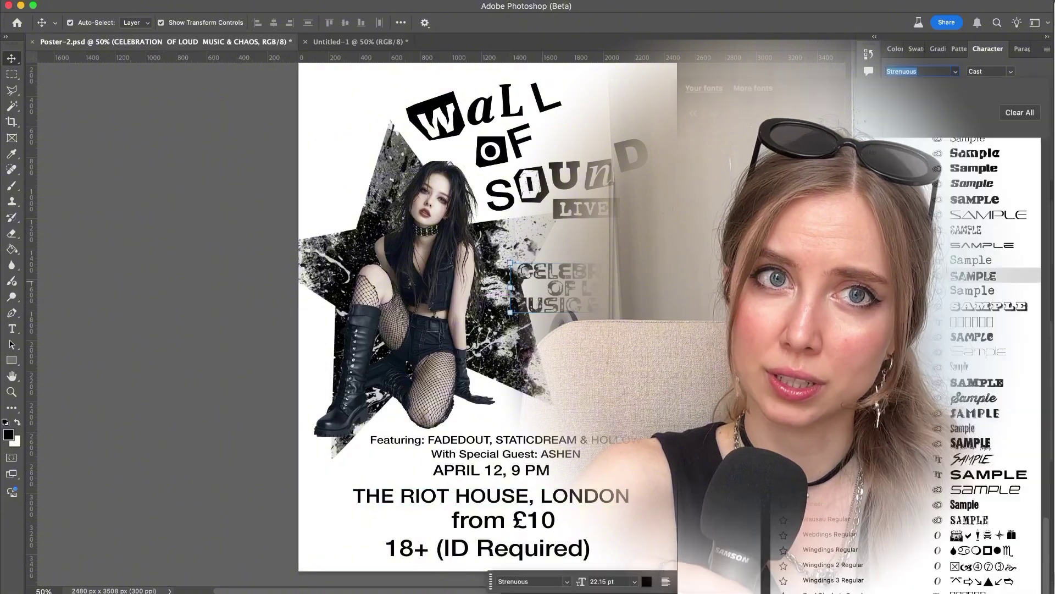
Browse the decorative fonts as live previews on the CELEBRATION tagline, from Tripper Rough Pro, P22 Ruffcut and Freehouse to Tomarik and True Lies
{"action": "left_click", "coordinate": [797, 428]}
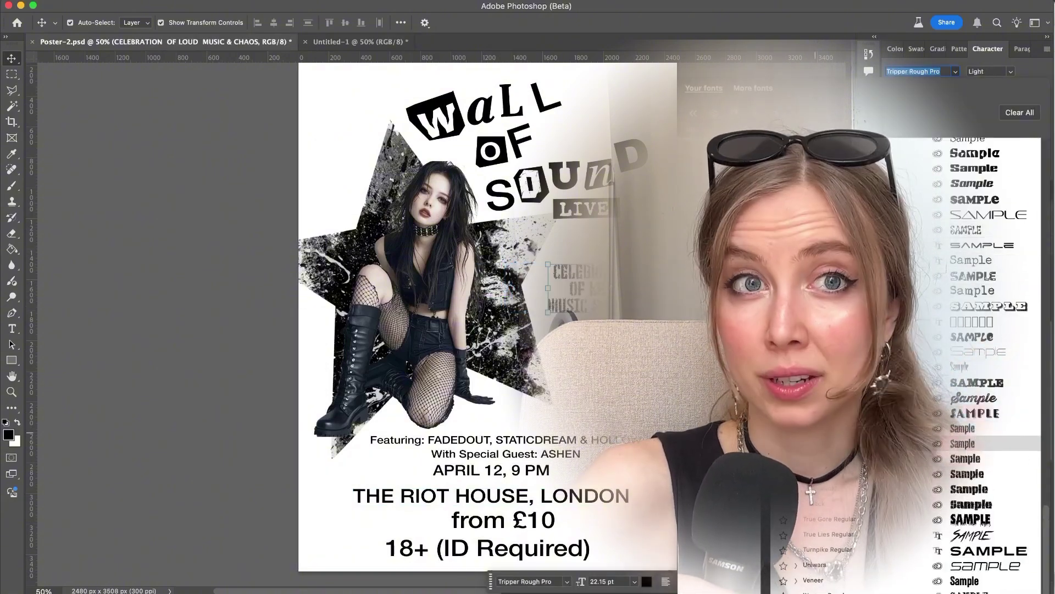
{"action": "scroll", "coordinate": [797, 283], "scroll_direction": "up", "scroll_amount": 4}
{"action": "scroll", "coordinate": [797, 283], "scroll_direction": "up", "scroll_amount": 5}
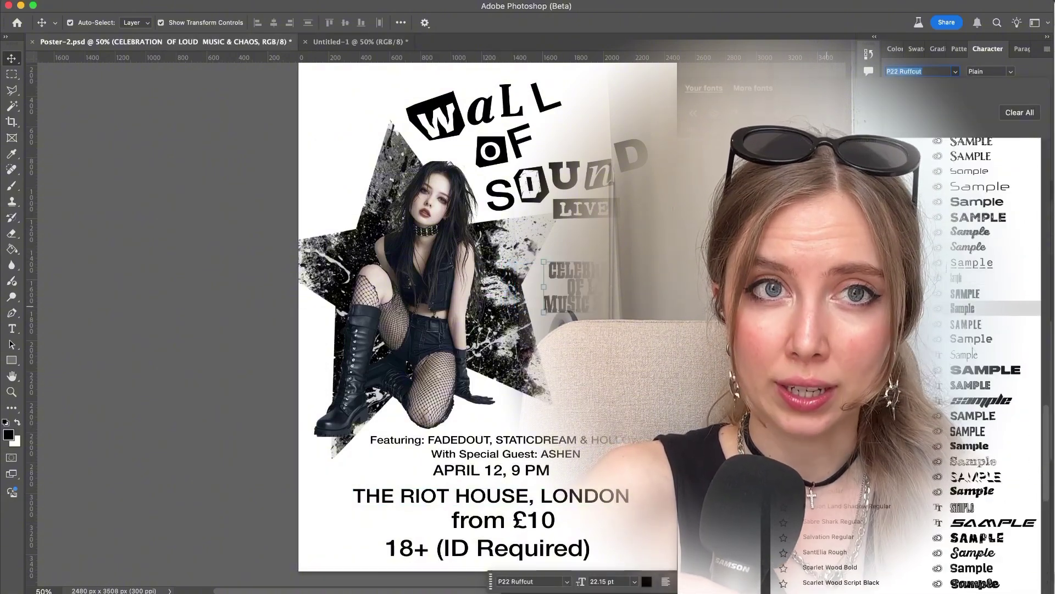
{"action": "scroll", "coordinate": [797, 325], "scroll_direction": "up", "scroll_amount": 5}
{"action": "key", "text": "Up"}
{"action": "key", "text": "Up"}
{"action": "key", "text": "Up"}
{"action": "key", "text": "Up"}
{"action": "key", "text": "Up"}
{"action": "key", "text": "Up"}
{"action": "key", "text": "Up"}
{"action": "key", "text": "Up"}
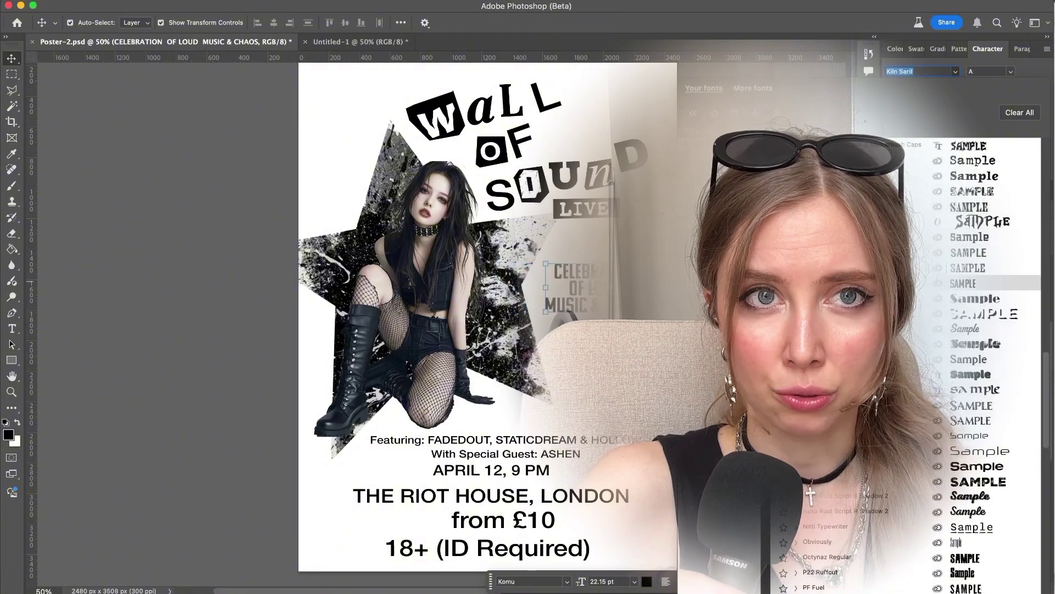
{"action": "key", "text": "Up"}
{"action": "key", "text": "Up"}
{"action": "key", "text": "Up"}
{"action": "key", "text": "Up"}
{"action": "key", "text": "Up"}
{"action": "key", "text": "Up"}
{"action": "key", "text": "Up"}
{"action": "key", "text": "Up"}
{"action": "key", "text": "Up"}
{"action": "key", "text": "Up"}
{"action": "key", "text": "Up"}
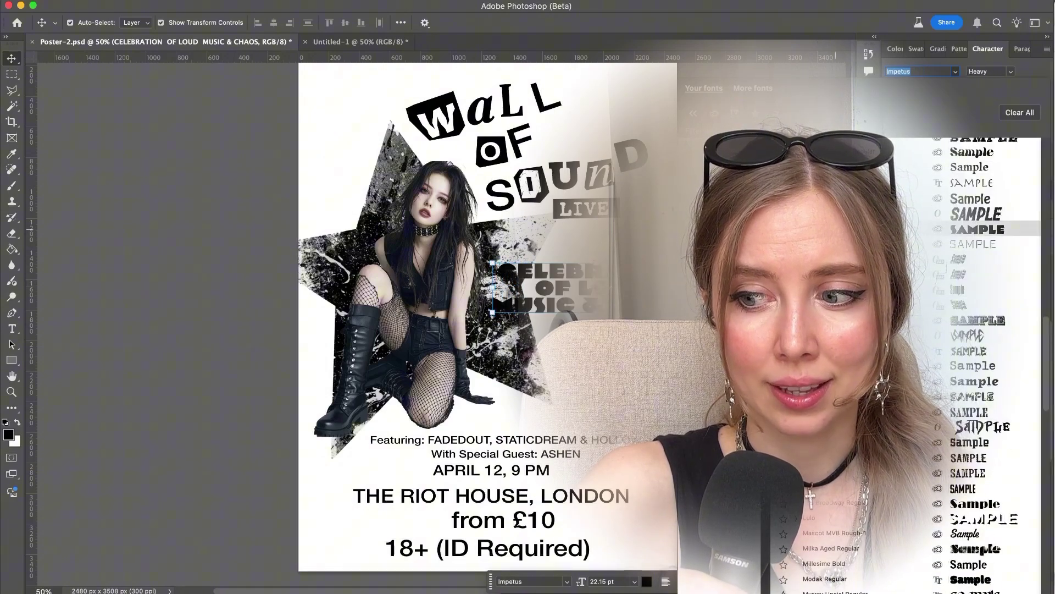
{"action": "key", "text": "Up"}
{"action": "key", "text": "Up"}
{"action": "key", "text": "Up"}
{"action": "key", "text": "Up"}
{"action": "key", "text": "Up"}
{"action": "key", "text": "Up"}
{"action": "key", "text": "Up"}
{"action": "key", "text": "Up"}
{"action": "key", "text": "Up"}
{"action": "key", "text": "Up"}
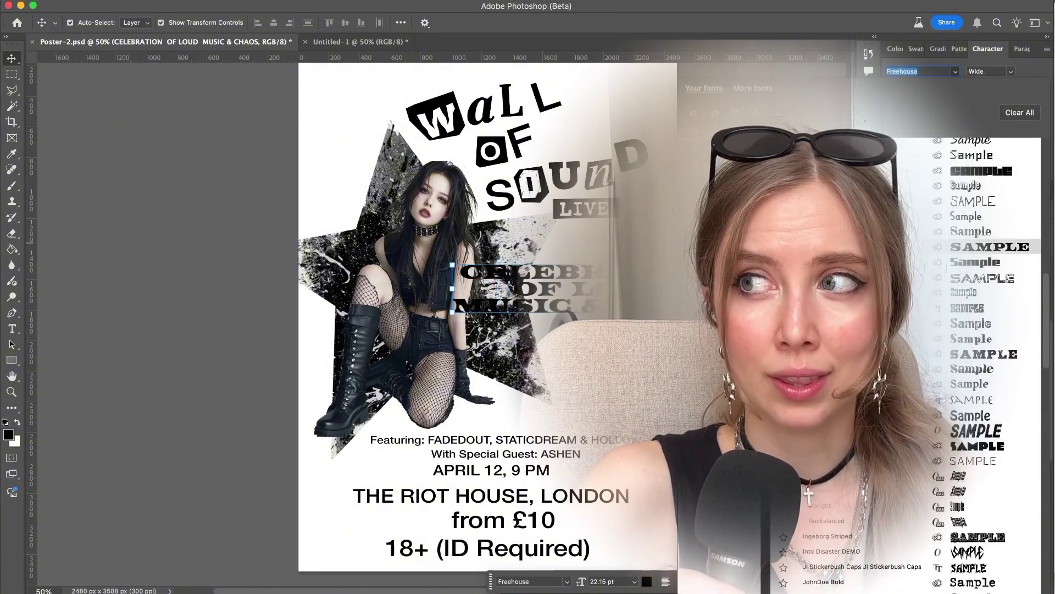
{"action": "key", "text": "Up"}
{"action": "key", "text": "Up"}
{"action": "key", "text": "Up"}
{"action": "key", "text": "Up"}
{"action": "key", "text": "Up"}
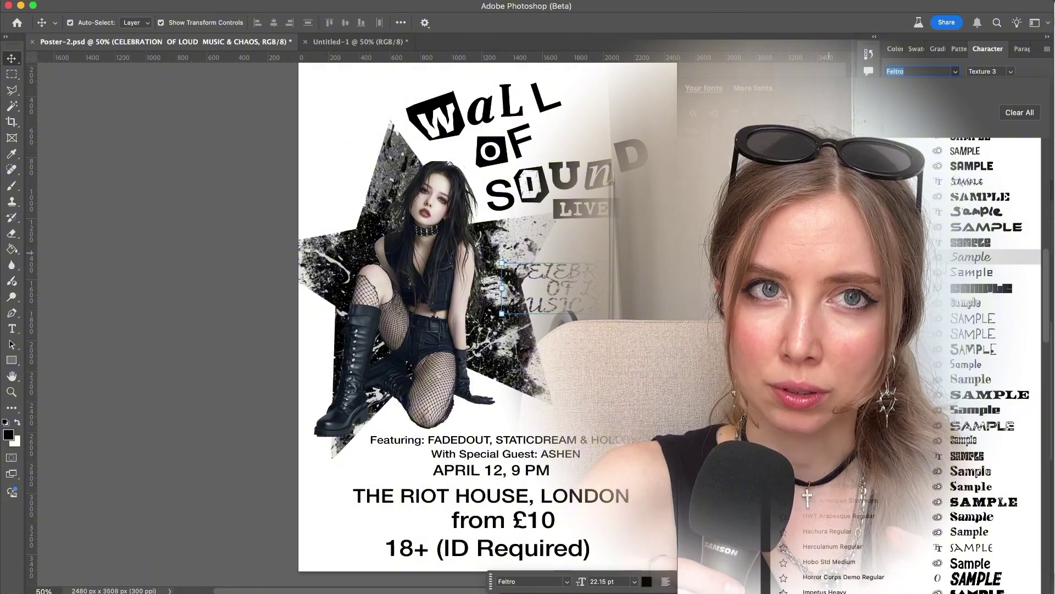
{"action": "key", "text": "Up"}
{"action": "key", "text": "Up"}
{"action": "key", "text": "Up"}
{"action": "key", "text": "Up"}
{"action": "key", "text": "Up"}
{"action": "key", "text": "Up"}
{"action": "key", "text": "Up"}
{"action": "key", "text": "Up"}
{"action": "key", "text": "Up"}
{"action": "key", "text": "Up"}
{"action": "key", "text": "Up"}
{"action": "key", "text": "Up"}
{"action": "key", "text": "Up"}
{"action": "key", "text": "Up"}
{"action": "key", "text": "Up"}
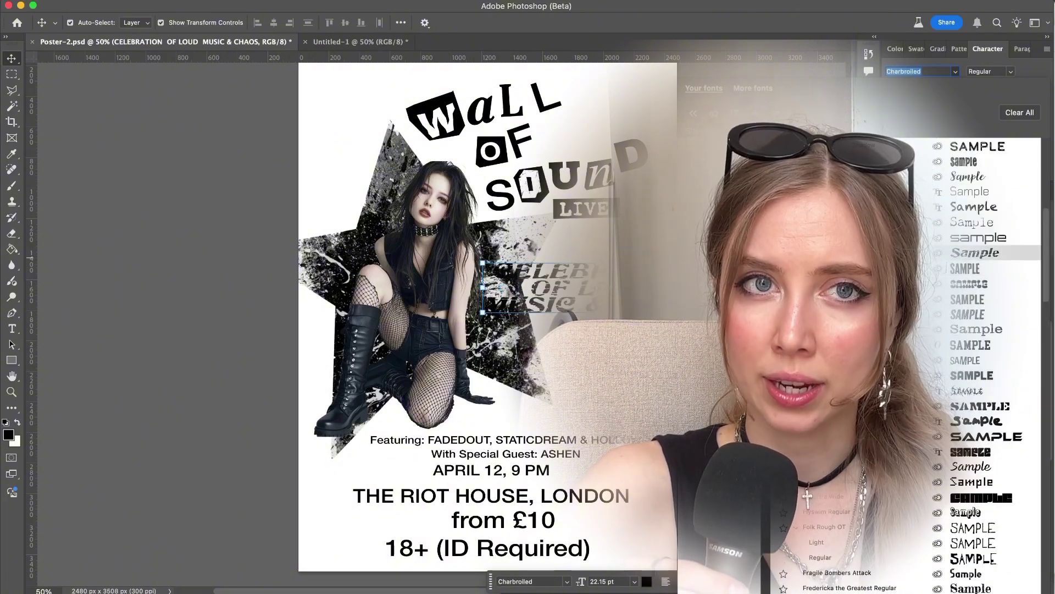
{"action": "key", "text": "Up"}
{"action": "key", "text": "Up"}
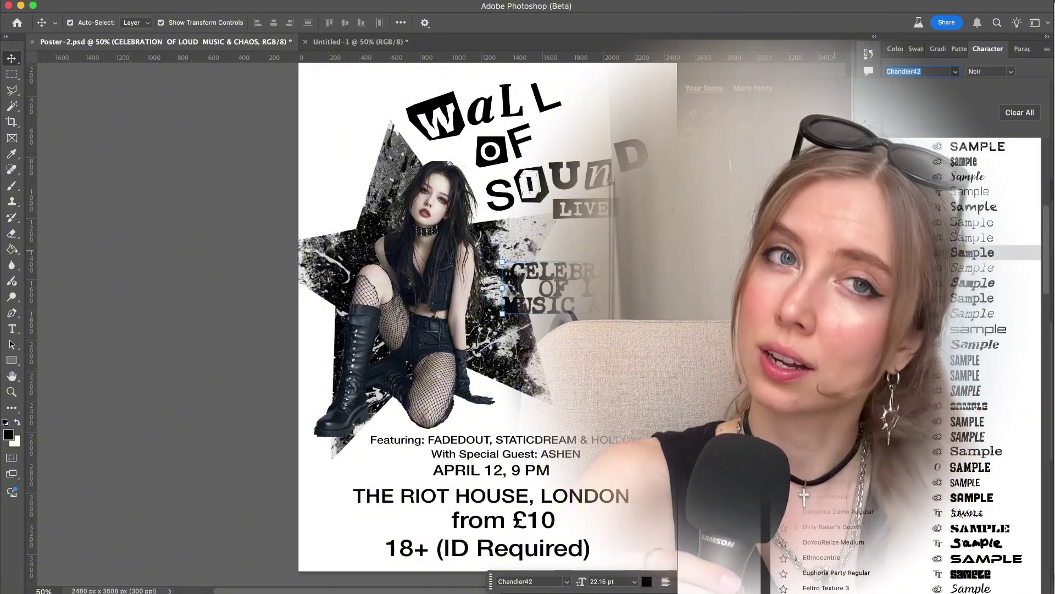
{"action": "key", "text": "Up"}
{"action": "key", "text": "Up"}
{"action": "key", "text": "Up"}
{"action": "key", "text": "Up"}
{"action": "key", "text": "Up"}
{"action": "key", "text": "Up"}
{"action": "key", "text": "Up"}
{"action": "key", "text": "Up"}
{"action": "key", "text": "Up"}
{"action": "key", "text": "Up"}
{"action": "key", "text": "Up"}
{"action": "key", "text": "Up"}
{"action": "key", "text": "Up"}
{"action": "key", "text": "Up"}
{"action": "key", "text": "Up"}
{"action": "key", "text": "Up"}
{"action": "key", "text": "Up"}
{"action": "key", "text": "Up"}
{"action": "key", "text": "Up"}
{"action": "key", "text": "Up"}
{"action": "key", "text": "Up"}
{"action": "key", "text": "Up"}
{"action": "key", "text": "Up"}
{"action": "key", "text": "Up"}
{"action": "key", "text": "Up"}
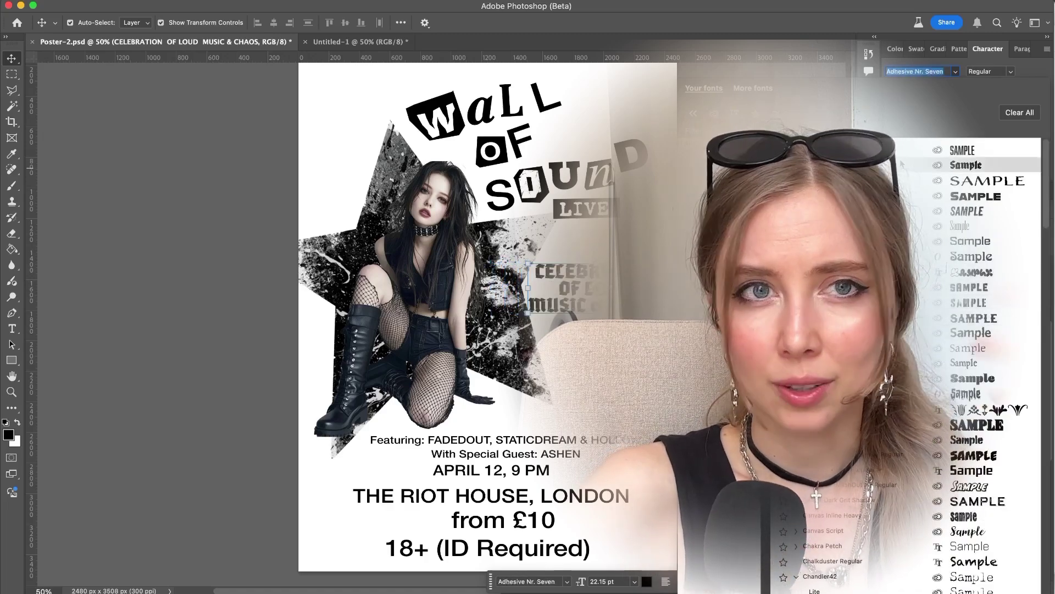
{"action": "scroll", "coordinate": [901, 248], "scroll_direction": "down", "scroll_amount": 20}
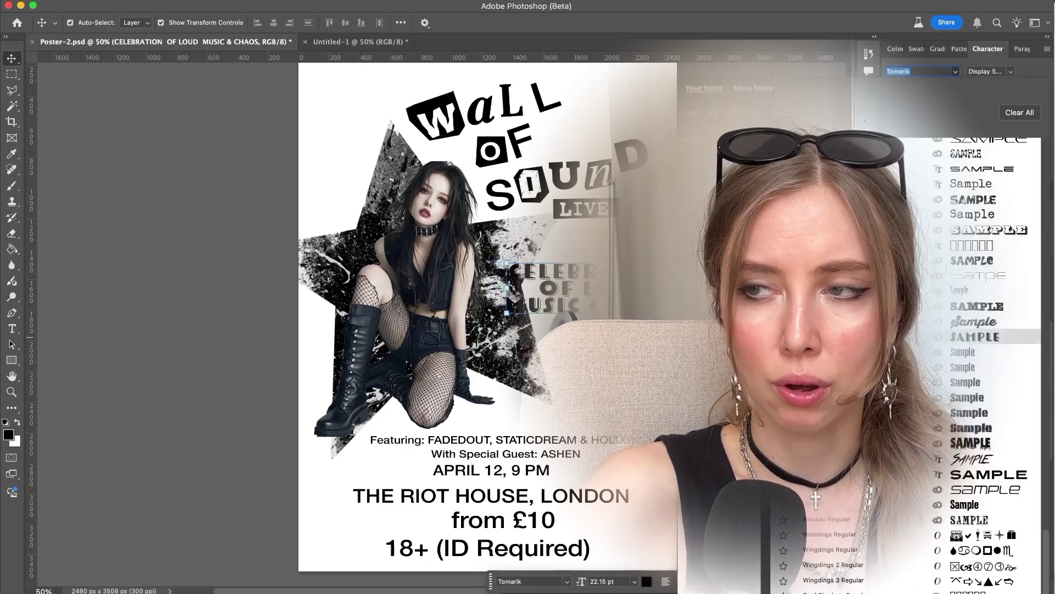
{"action": "key", "text": "Down"}
{"action": "key", "text": "Down"}
{"action": "key", "text": "Down"}
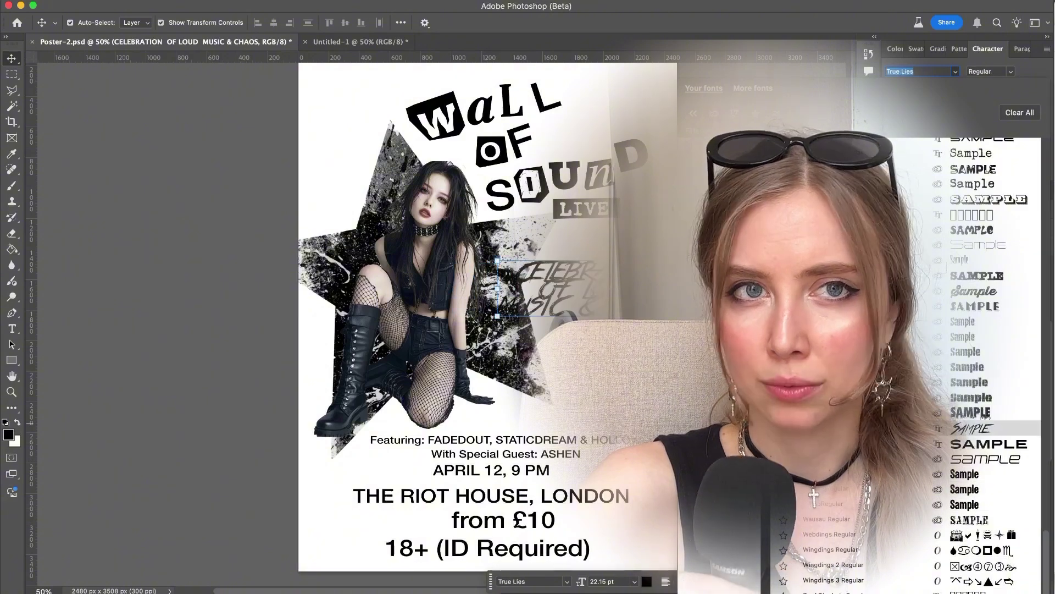
Set the tagline in Felt Tip Roman Heavy from the handwritten fonts and move it slightly lower beside the figure
{"action": "scroll", "coordinate": [917, 204], "scroll_direction": "up", "scroll_amount": 6}
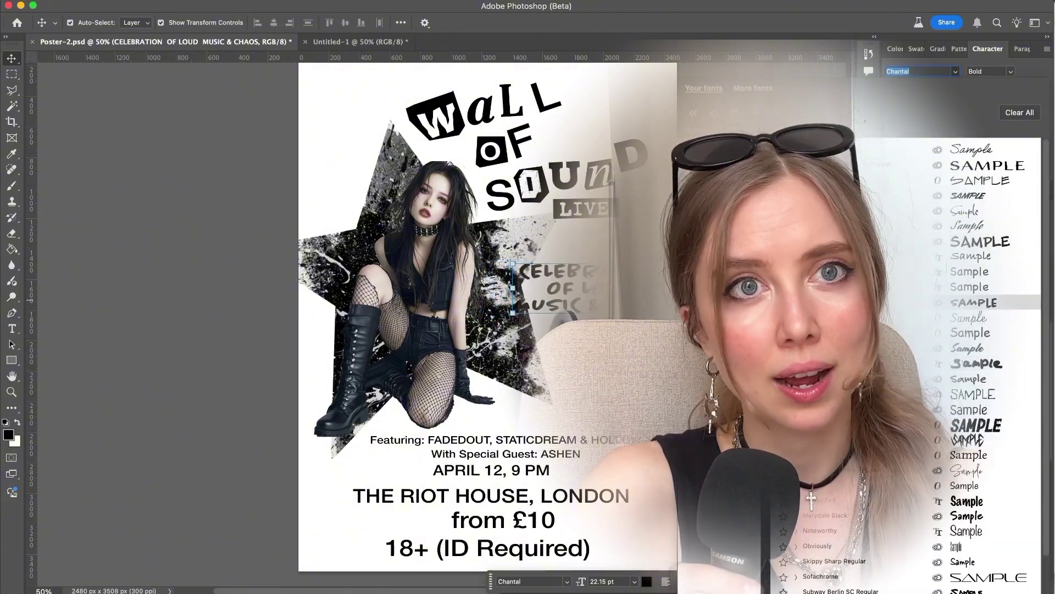
{"action": "scroll", "coordinate": [918, 201], "scroll_direction": "up", "scroll_amount": 2}
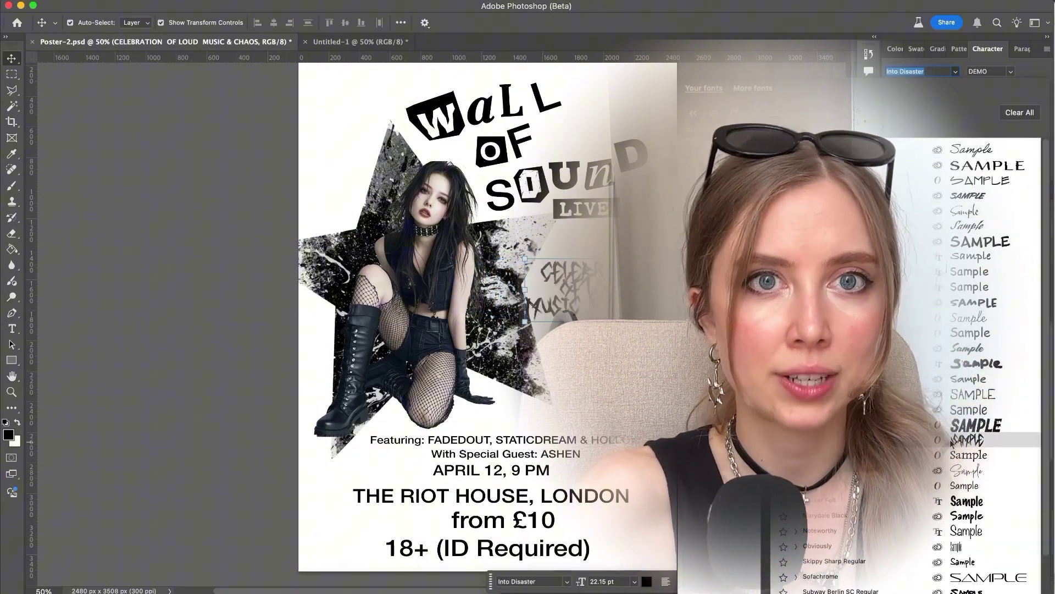
{"action": "scroll", "coordinate": [956, 385], "scroll_direction": "down", "scroll_amount": 5}
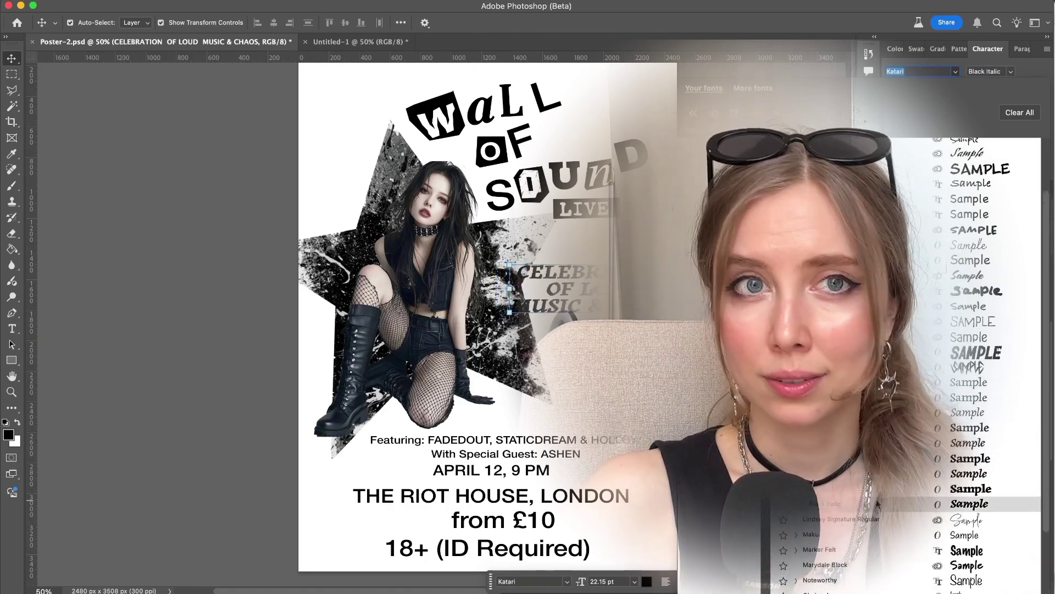
{"action": "left_click", "coordinate": [796, 306]}
{"action": "scroll", "coordinate": [967, 337], "scroll_direction": "up", "scroll_amount": 1}
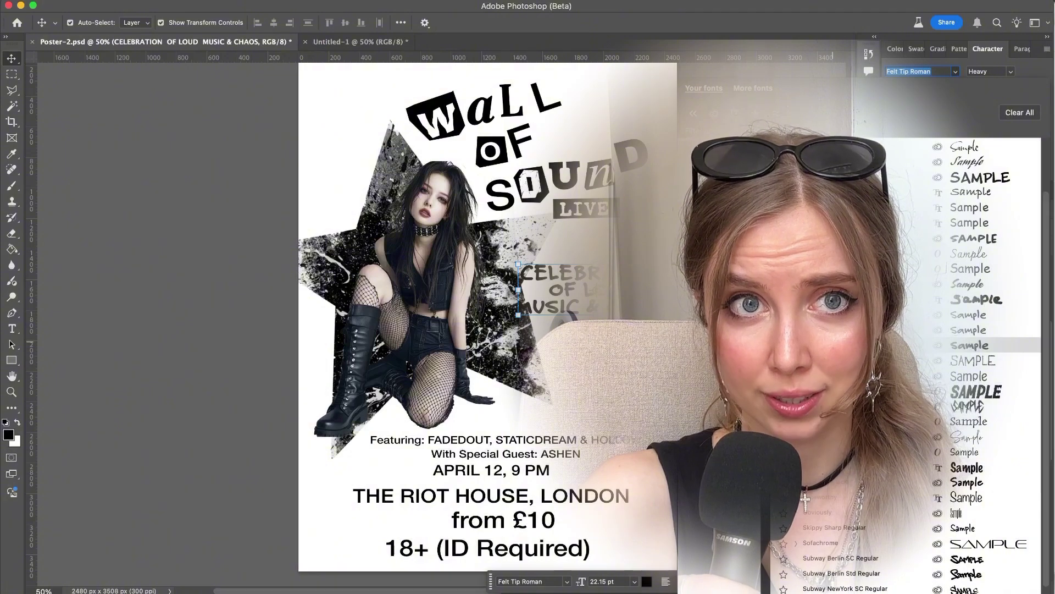
{"action": "left_click", "coordinate": [833, 343]}
{"action": "left_click", "coordinate": [802, 343]}
{"action": "key", "text": "super+minus"}
{"action": "left_click_drag", "start_coordinate": [562, 316], "coordinate": [553, 341]}
Merge the star texture layer with a new layer and scale the star down slightly behind the figure
{"action": "left_click", "coordinate": [514, 375]}
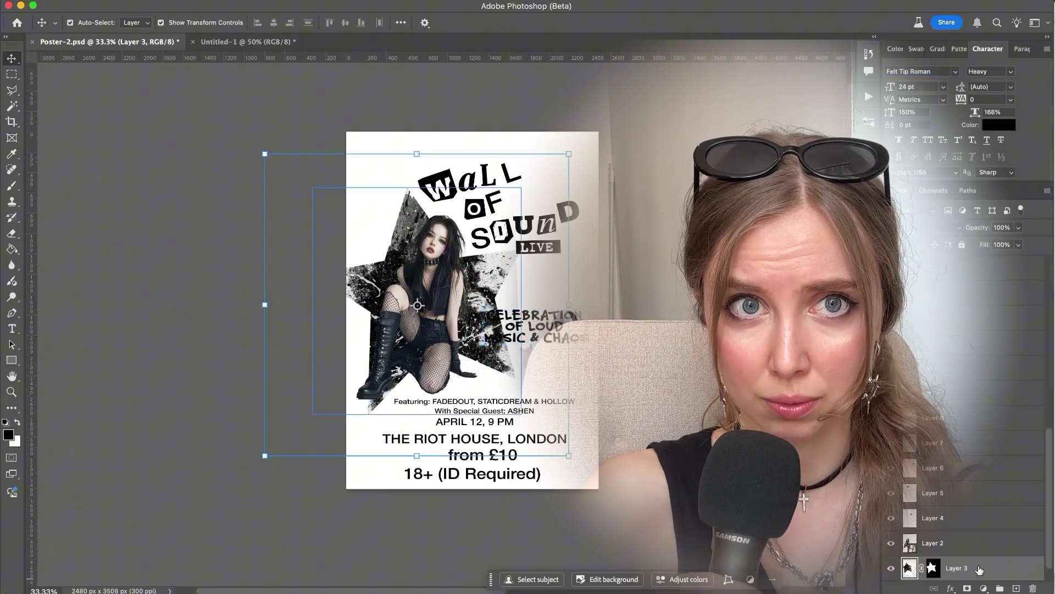
{"action": "left_click", "coordinate": [1016, 588]}
{"action": "scroll", "coordinate": [978, 542], "scroll_direction": "down", "scroll_amount": 3}
{"action": "left_click", "coordinate": [978, 540], "text": "shift"}
{"action": "key", "text": "super+e"}
{"action": "right_click", "coordinate": [963, 549]}
{"action": "mouse_move", "coordinate": [360, 282]}
{"action": "left_mouse_down"}
{"action": "mouse_move", "coordinate": [407, 287]}
{"action": "mouse_move", "coordinate": [367, 290]}
{"action": "left_mouse_up"}
{"action": "mouse_move", "coordinate": [529, 419]}
{"action": "left_mouse_down"}
{"action": "mouse_move", "coordinate": [516, 405]}
{"action": "mouse_move", "coordinate": [522, 416]}
{"action": "left_mouse_up"}
{"action": "key", "text": "Return"}
Scale the tagline down and place it in the empty space between the star and the poster's right edge
{"action": "left_click", "coordinate": [541, 327]}
{"action": "key", "text": "super+plus"}
{"action": "left_click_drag", "start_coordinate": [506, 328], "coordinate": [531, 328]}
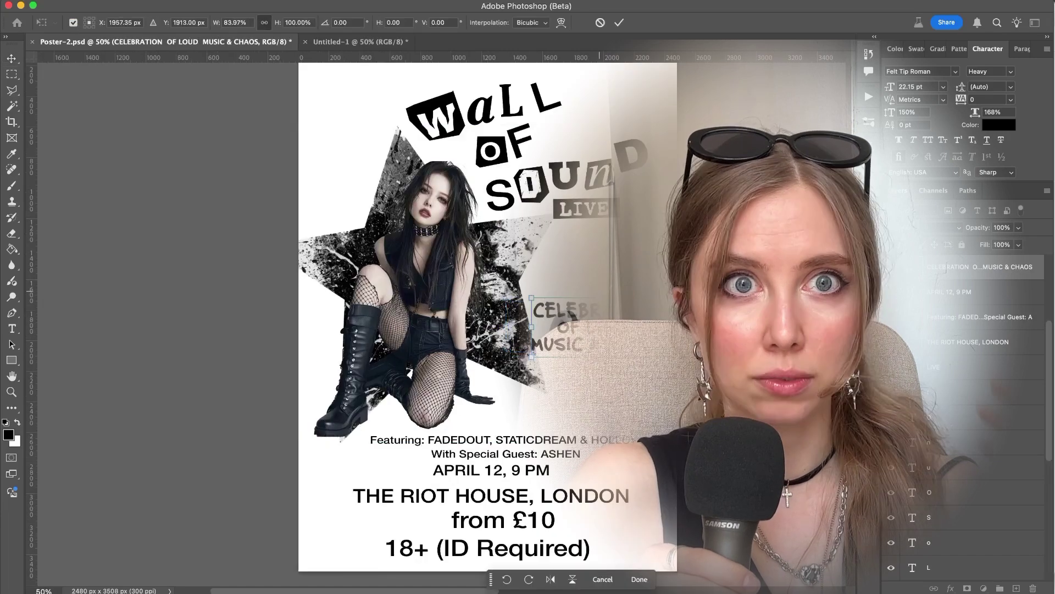
{"action": "left_click_drag", "start_coordinate": [599, 292], "coordinate": [648, 307]}
{"action": "key", "text": "Return"}
{"action": "left_click", "coordinate": [714, 269]}
{"action": "scroll", "coordinate": [674, 262], "scroll_direction": "left", "scroll_amount": 3}
{"action": "key", "text": "super+minus"}
{"action": "left_click", "coordinate": [583, 333]}
{"action": "key", "text": "Return"}
{"action": "left_click", "coordinate": [649, 307]}
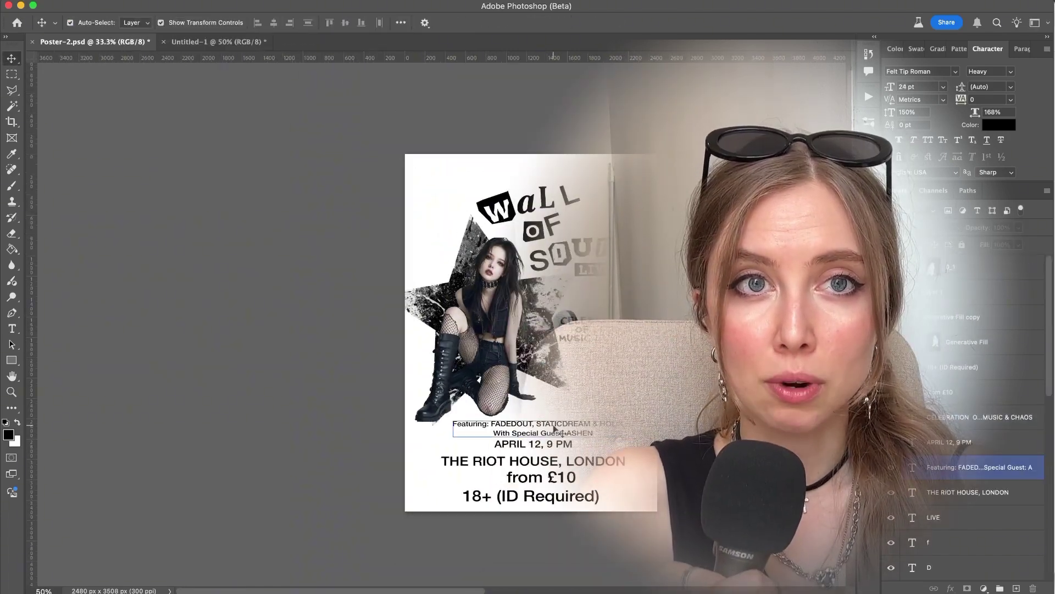
Move the Featuring and Special Guest text up, closer to the figure's feet
{"action": "left_click_drag", "start_coordinate": [554, 425], "coordinate": [563, 411]}
{"action": "left_click", "coordinate": [709, 330]}
{"action": "key", "text": "super+plus"}
{"action": "left_click", "coordinate": [130, 2]}
{"action": "left_click", "coordinate": [157, 112]}
{"action": "scroll", "coordinate": [671, 286], "scroll_direction": "right", "scroll_amount": 3}
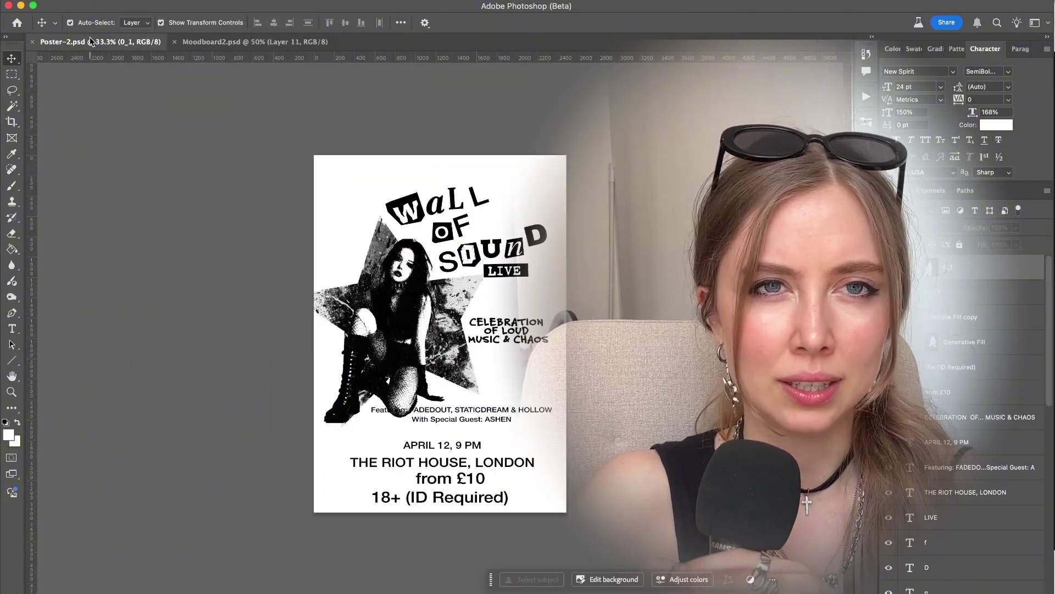
Set the tagline in the Veneer TwoRegular font and enlarge it to 22.26 pt
{"action": "key", "text": "super+plus"}
{"action": "key", "text": "super+plus"}
{"action": "left_click", "coordinate": [541, 327]}
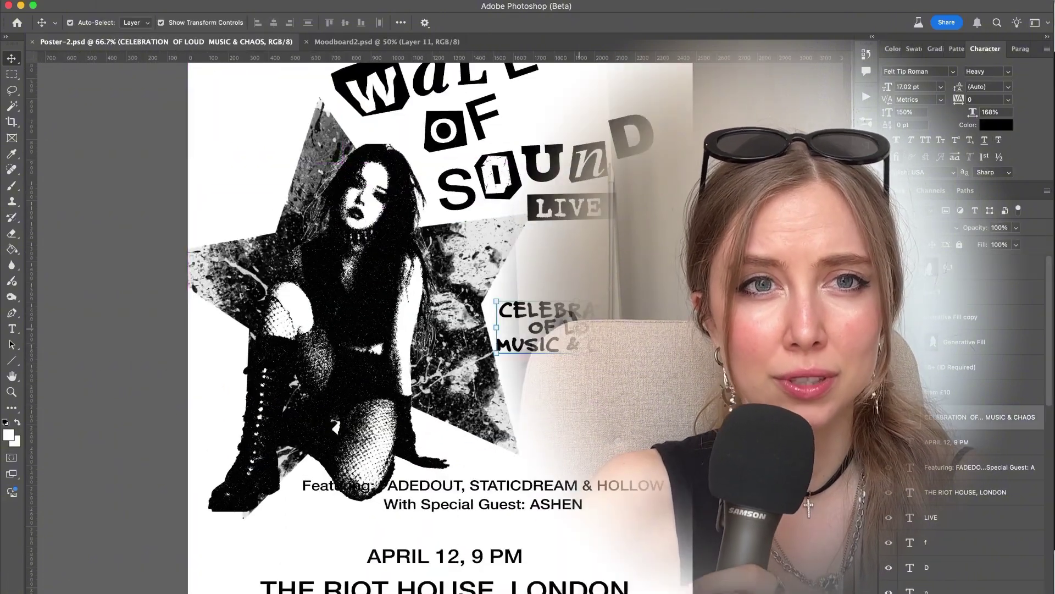
{"action": "left_click", "coordinate": [953, 71]}
{"action": "scroll", "coordinate": [937, 301], "scroll_direction": "down", "scroll_amount": 5}
{"action": "key", "text": "Down"}
{"action": "key", "text": "Down"}
{"action": "key", "text": "Down"}
{"action": "key", "text": "Down"}
{"action": "key", "text": "Down"}
{"action": "key", "text": "Down"}
{"action": "key", "text": "Down"}
{"action": "key", "text": "Down"}
{"action": "key", "text": "Down"}
{"action": "key", "text": "Down"}
{"action": "key", "text": "Down"}
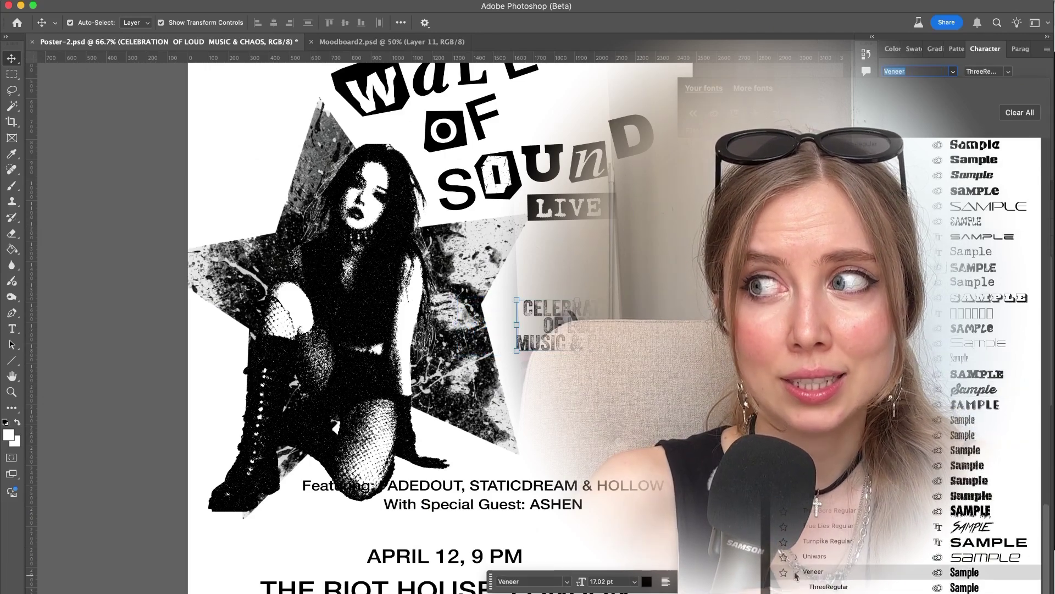
{"action": "left_click", "coordinate": [964, 572]}
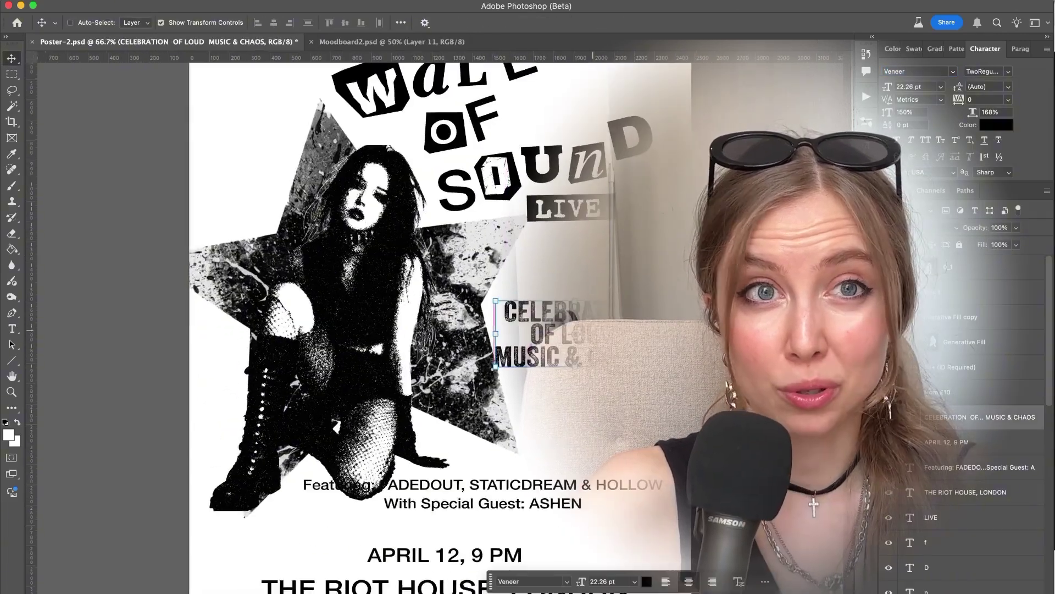
Preview additional catalogue fonts from several style categories on all the event detail lines together
{"action": "key", "text": "super+minus"}
{"action": "key", "text": "super+plus"}
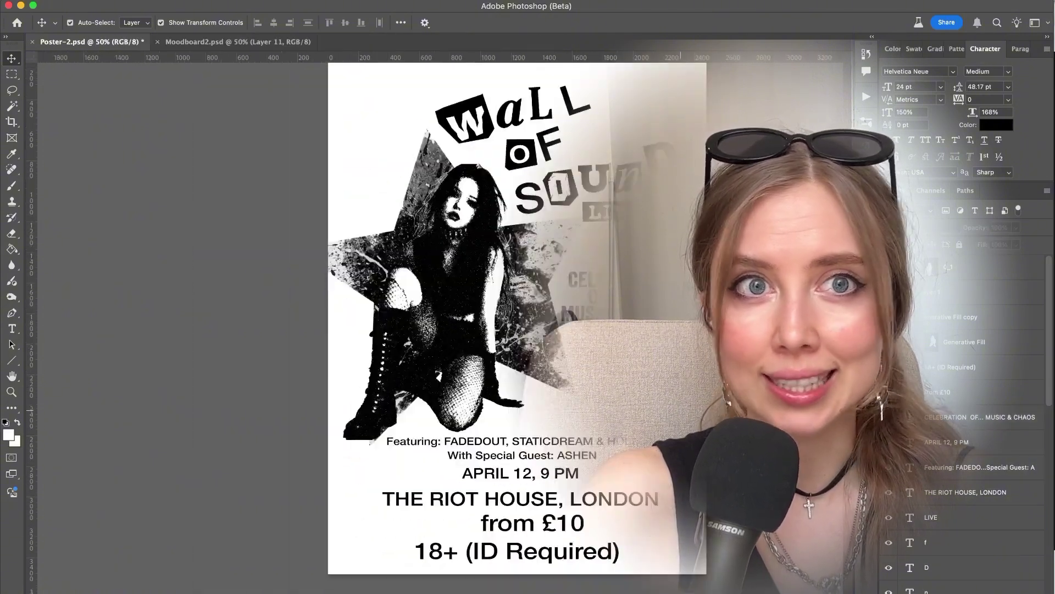
{"action": "scroll", "coordinate": [595, 459], "scroll_direction": "down", "scroll_amount": 2}
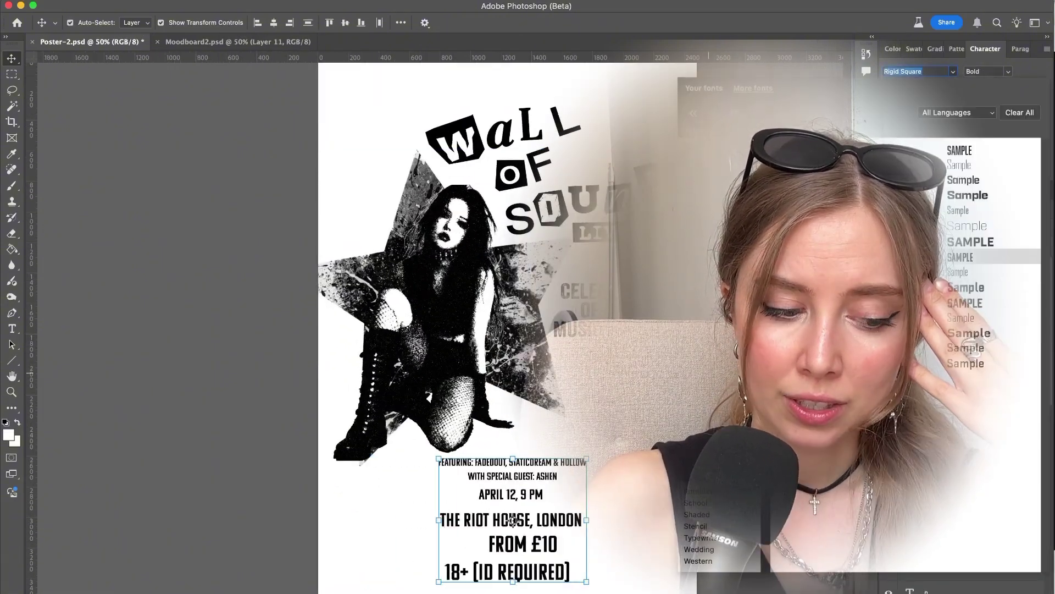
{"action": "left_click", "coordinate": [708, 373]}
{"action": "left_click", "coordinate": [704, 409]}
{"action": "left_click", "coordinate": [701, 444]}
{"action": "left_click", "coordinate": [698, 491]}
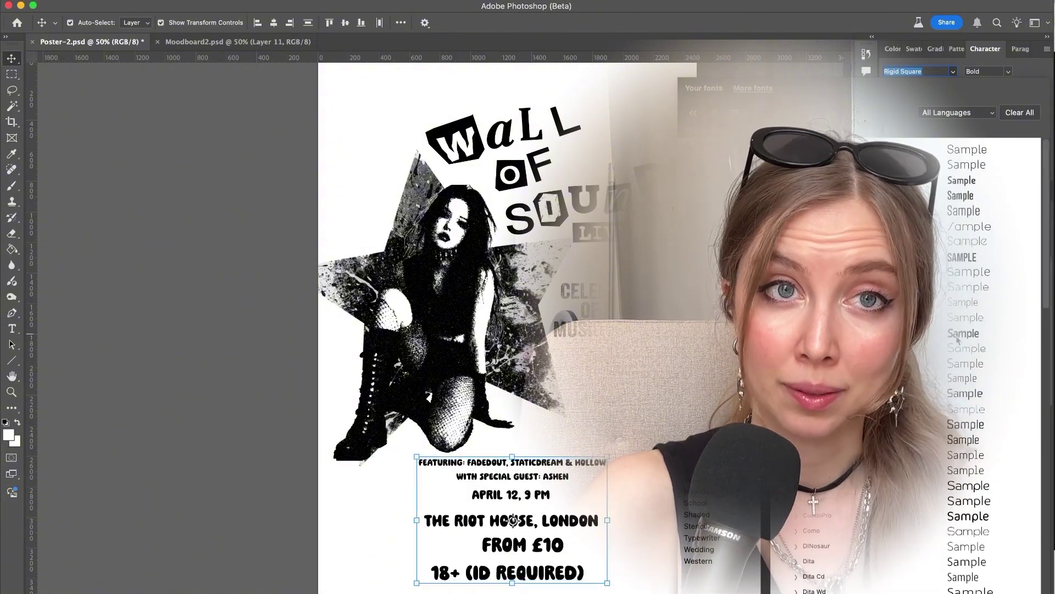
{"action": "scroll", "coordinate": [954, 337], "scroll_direction": "down", "scroll_amount": 10}
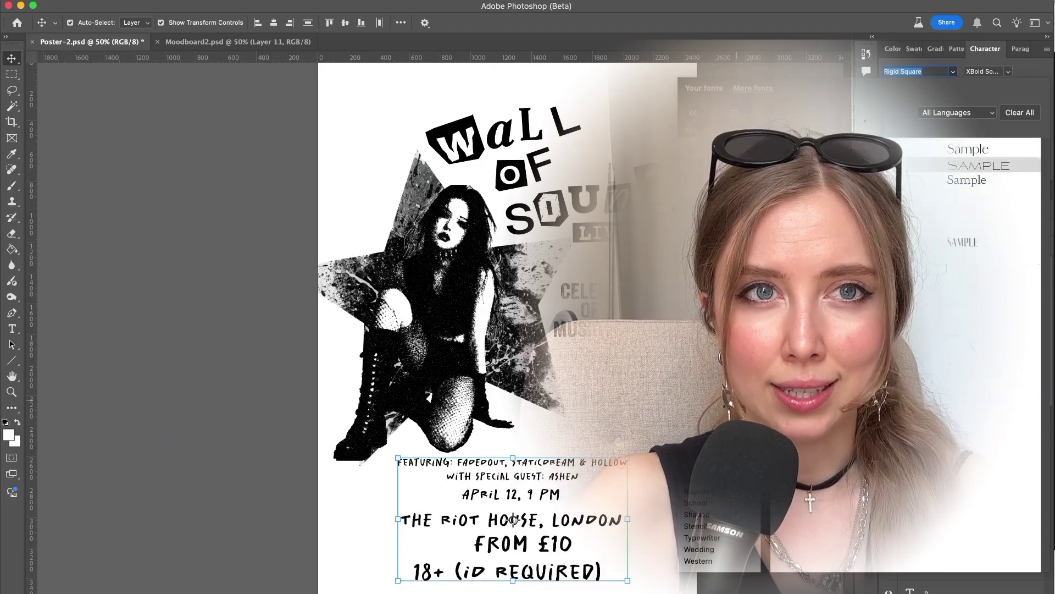
{"action": "left_click", "coordinate": [691, 385]}
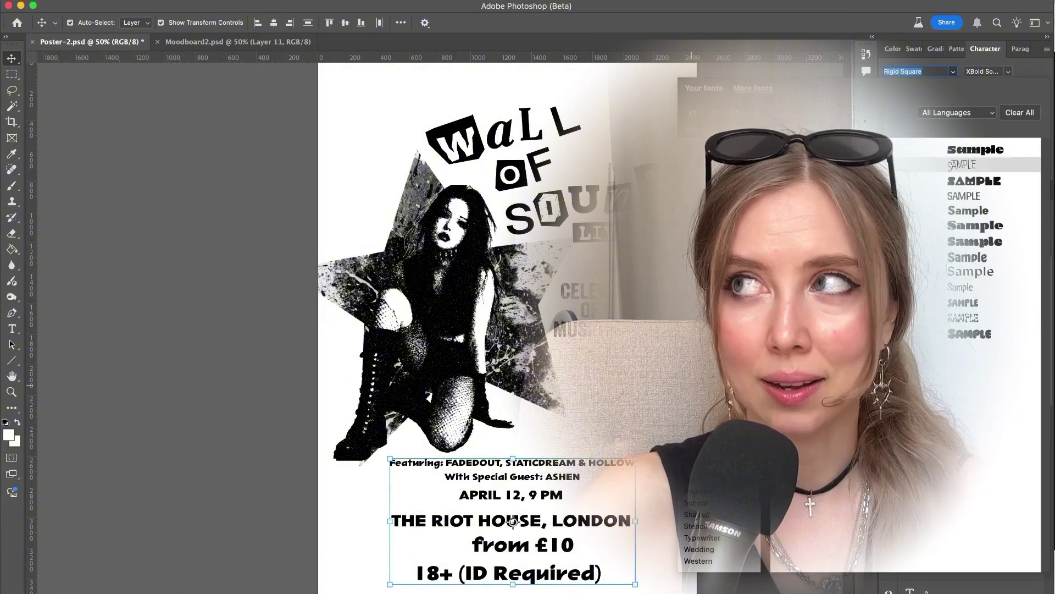
{"action": "left_click", "coordinate": [716, 346]}
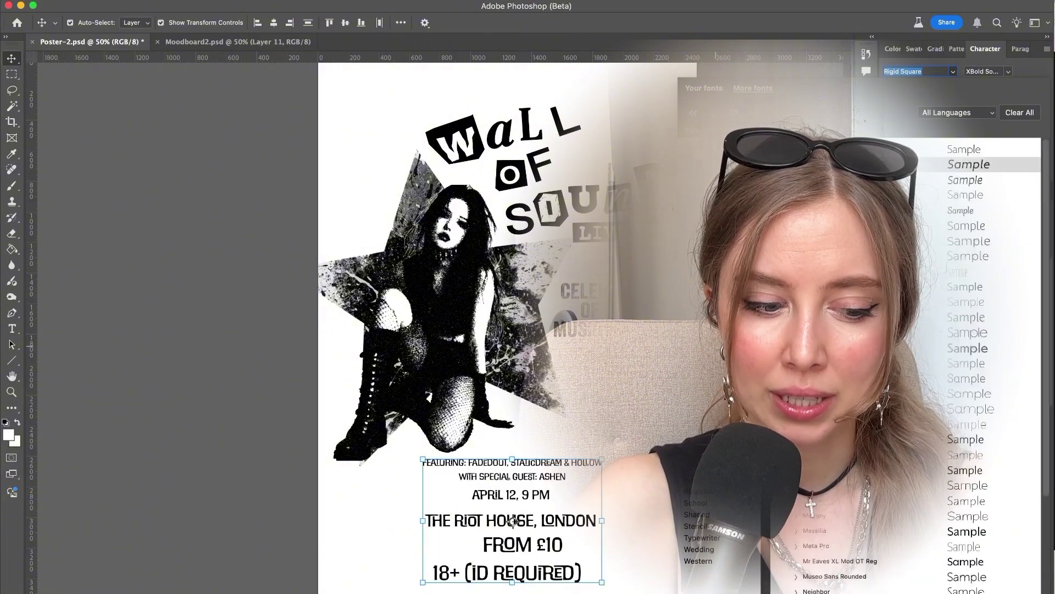
{"action": "scroll", "coordinate": [967, 165], "scroll_direction": "down", "scroll_amount": 5}
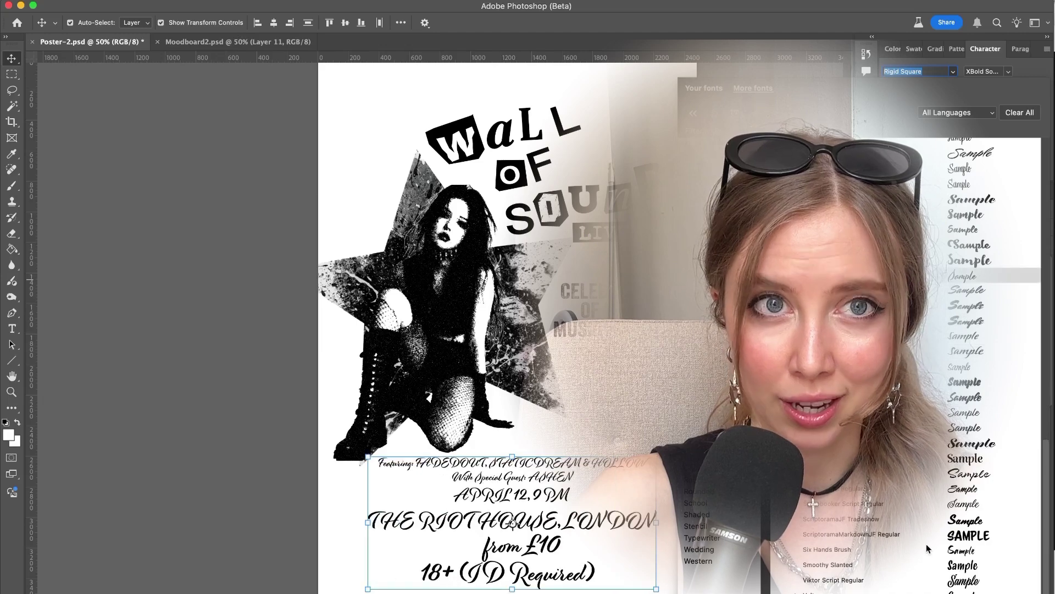
Compare script and handwritten fonts on the event detail lines and set them all in Salted Regular
{"action": "scroll", "coordinate": [928, 549], "scroll_direction": "up", "scroll_amount": 10}
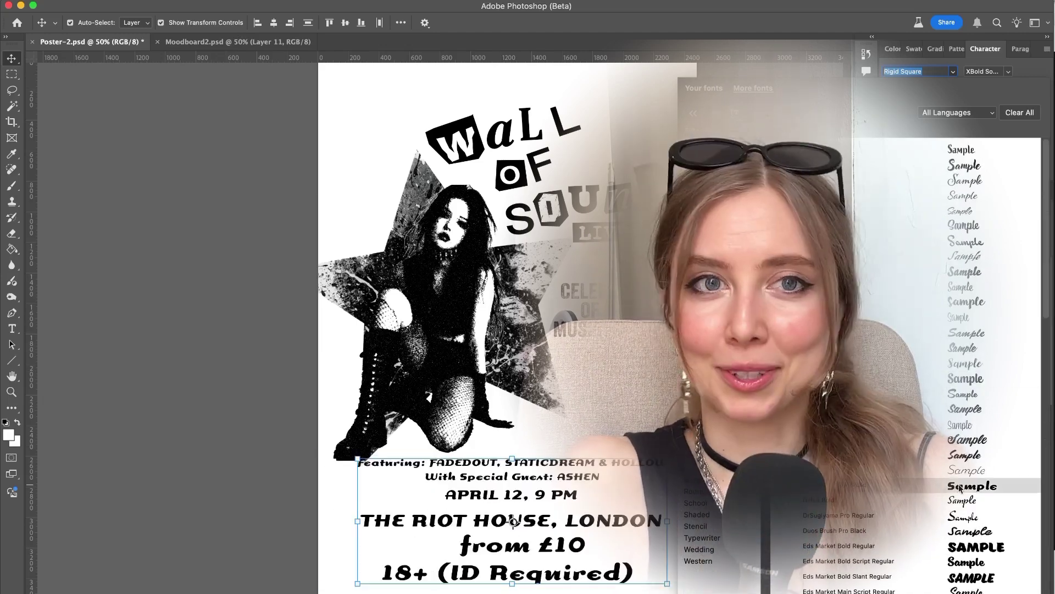
{"action": "left_click", "coordinate": [953, 72]}
{"action": "left_click", "coordinate": [953, 71]}
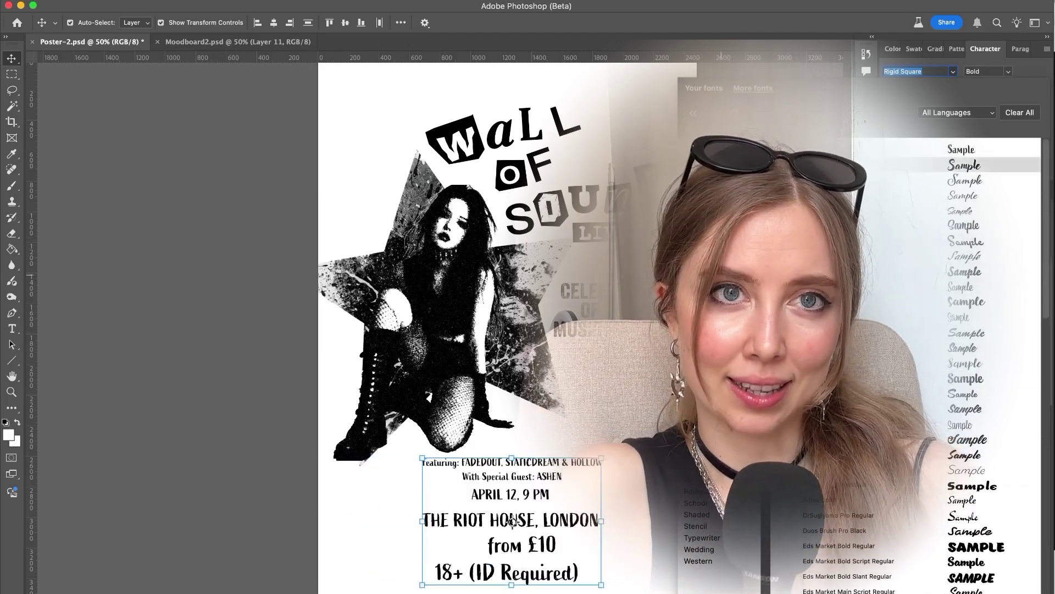
{"action": "scroll", "coordinate": [959, 472], "scroll_direction": "down", "scroll_amount": 5}
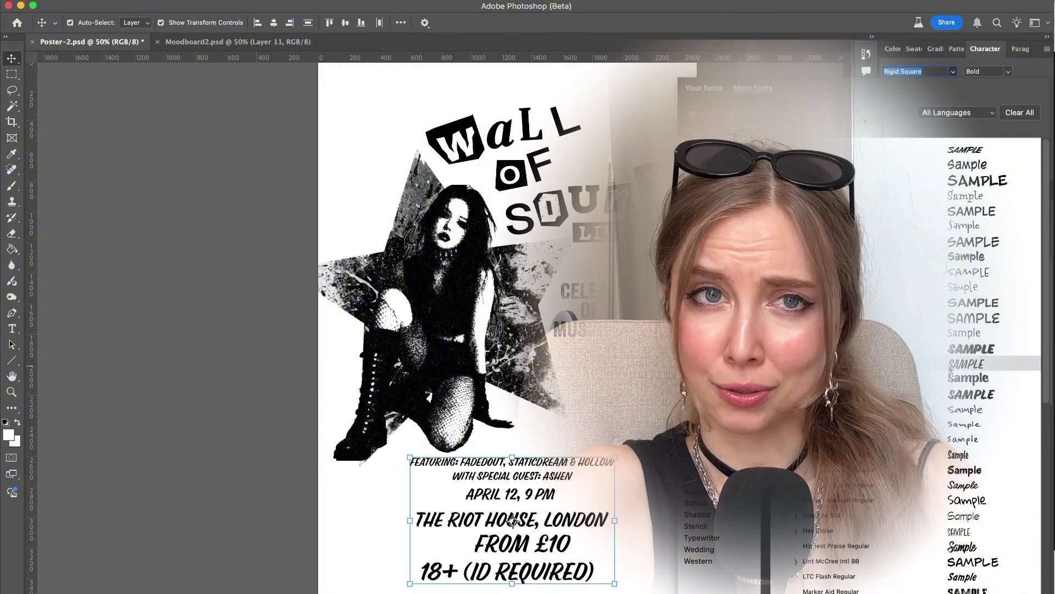
{"action": "scroll", "coordinate": [960, 467], "scroll_direction": "down", "scroll_amount": 5}
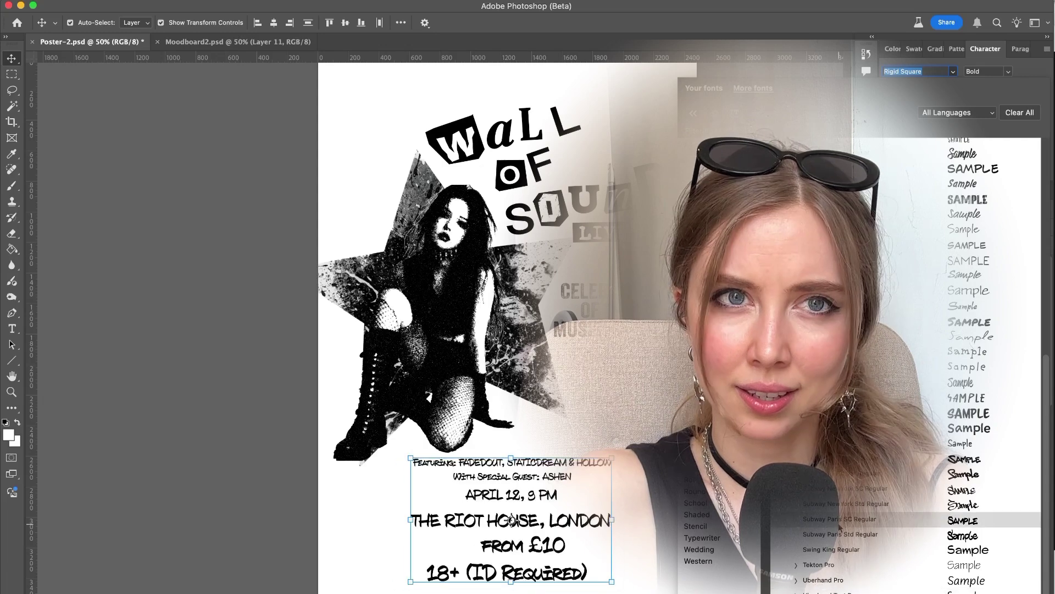
{"action": "left_click", "coordinate": [797, 353]}
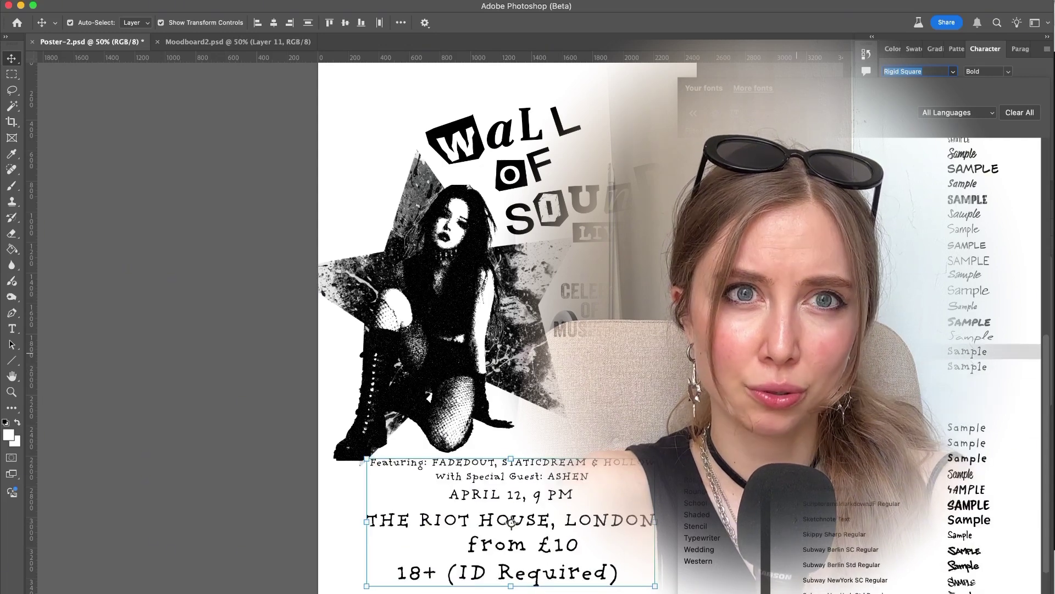
{"action": "scroll", "coordinate": [967, 363], "scroll_direction": "up", "scroll_amount": 3}
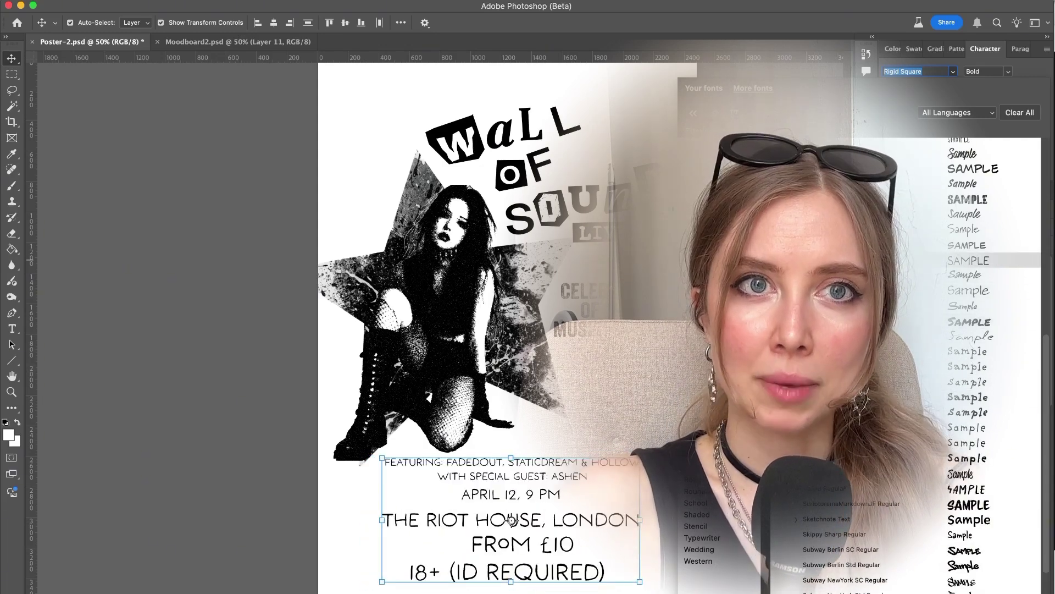
{"action": "scroll", "coordinate": [943, 358], "scroll_direction": "up", "scroll_amount": 5}
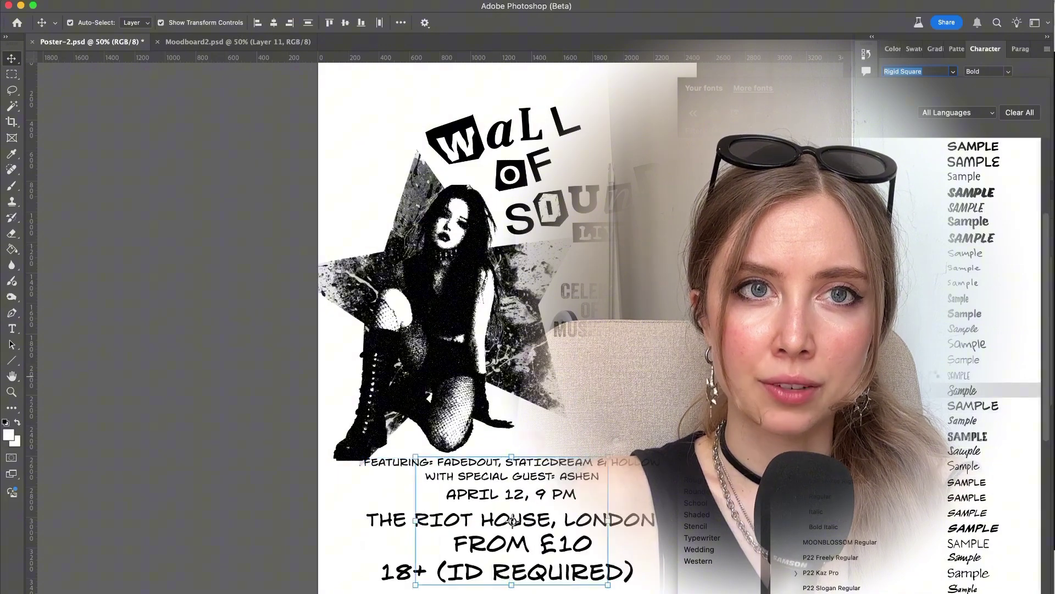
{"action": "scroll", "coordinate": [943, 451], "scroll_direction": "up", "scroll_amount": 3}
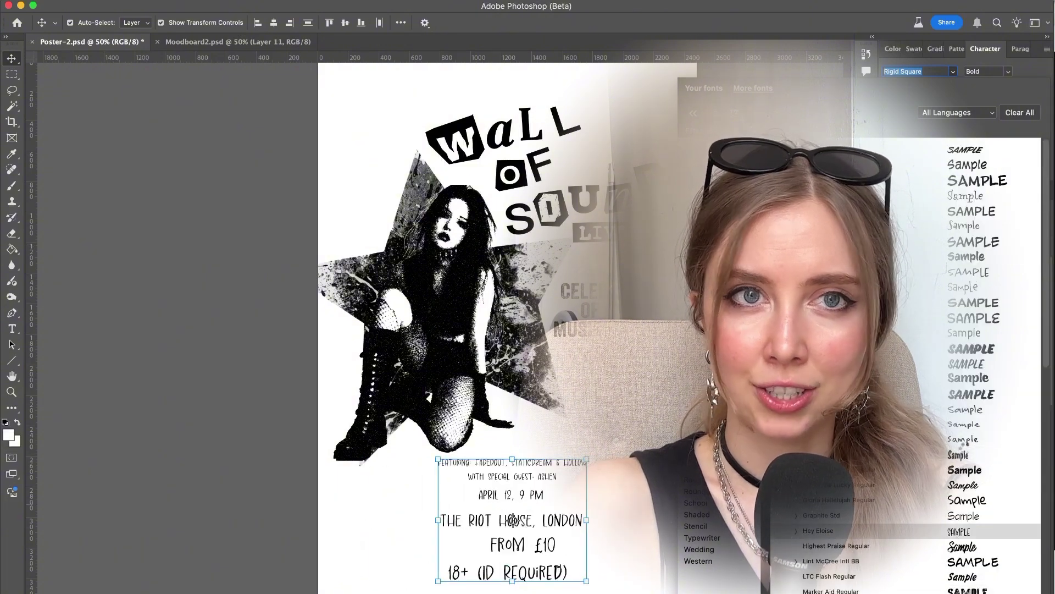
{"action": "scroll", "coordinate": [961, 443], "scroll_direction": "down", "scroll_amount": 2}
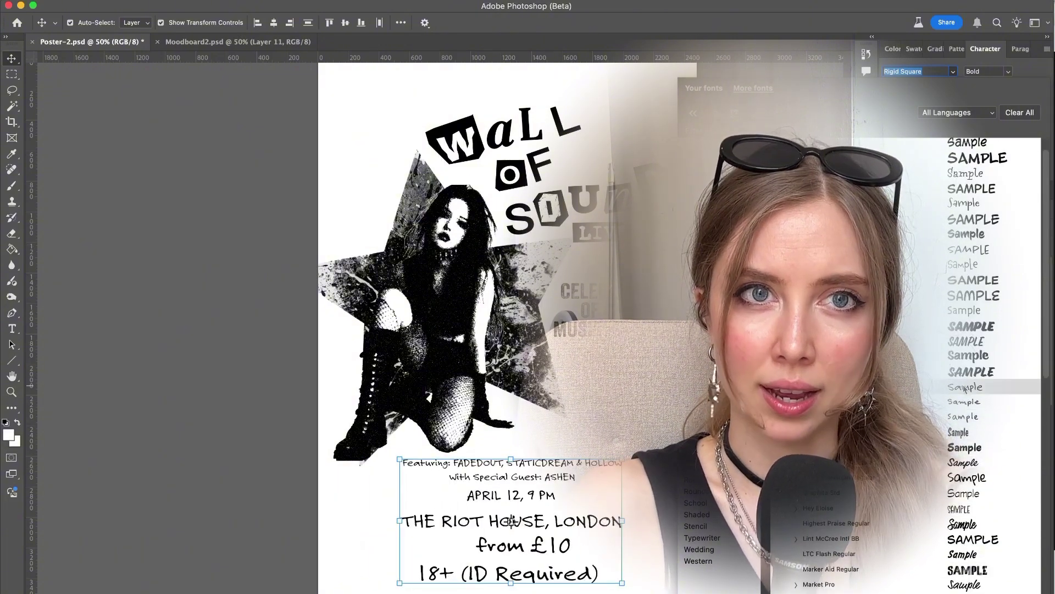
{"action": "scroll", "coordinate": [965, 388], "scroll_direction": "up", "scroll_amount": 3}
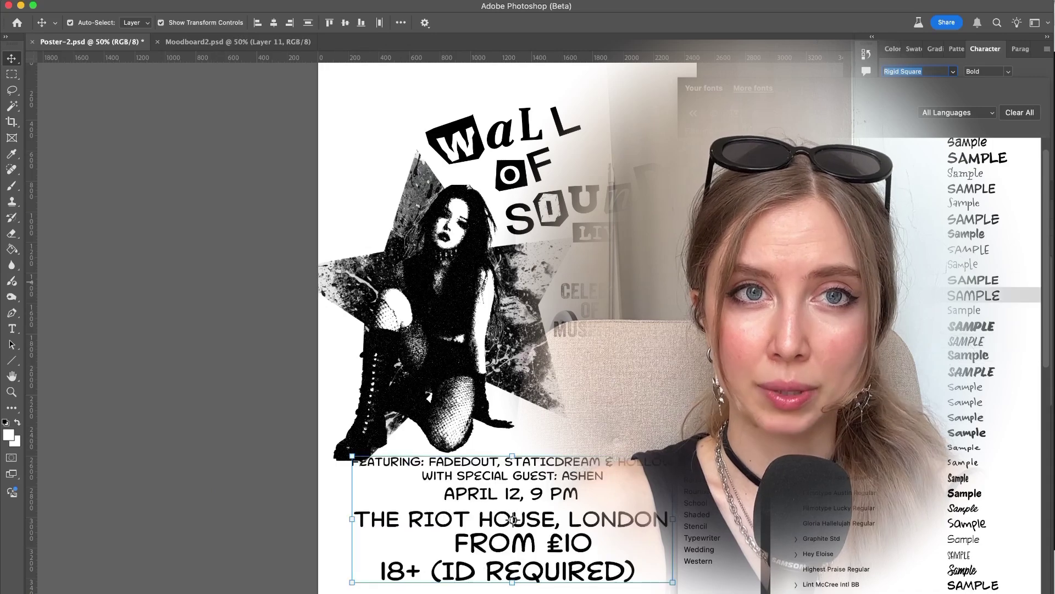
{"action": "scroll", "coordinate": [970, 318], "scroll_direction": "up", "scroll_amount": 5}
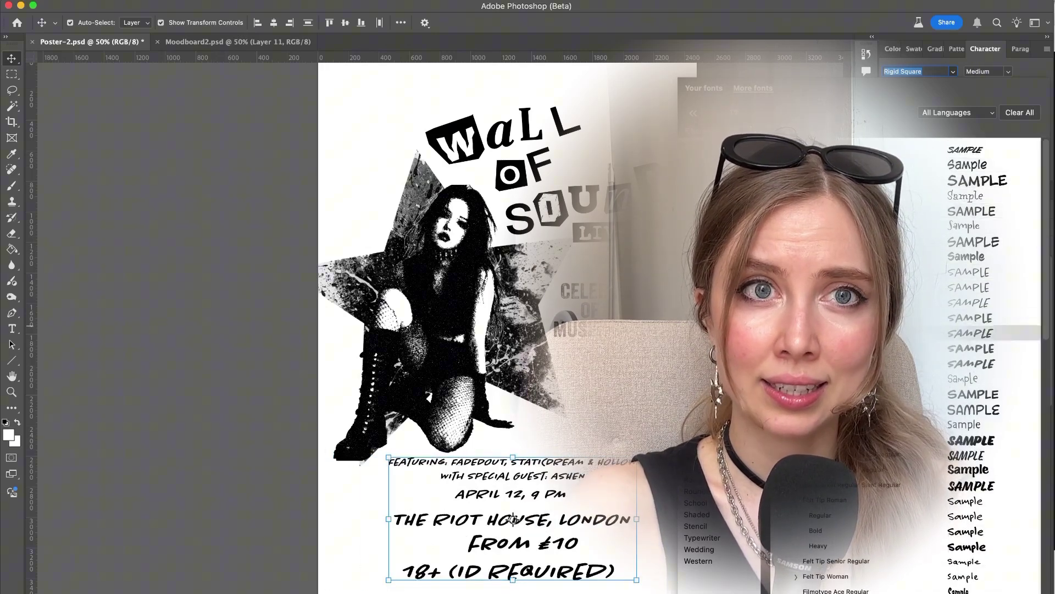
{"action": "scroll", "coordinate": [892, 531], "scroll_direction": "down", "scroll_amount": 10}
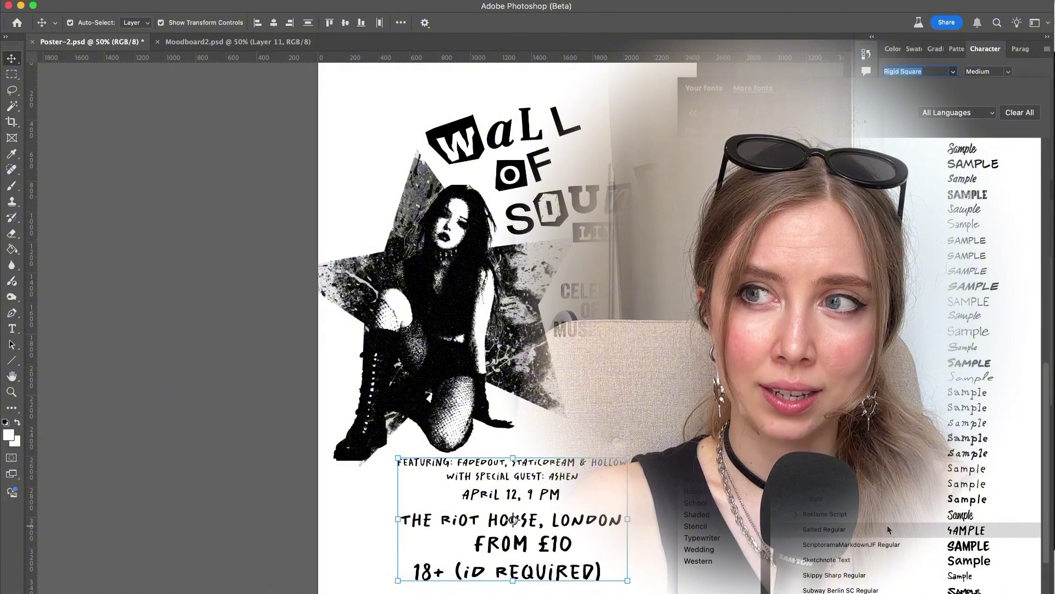
{"action": "left_click", "coordinate": [889, 529]}
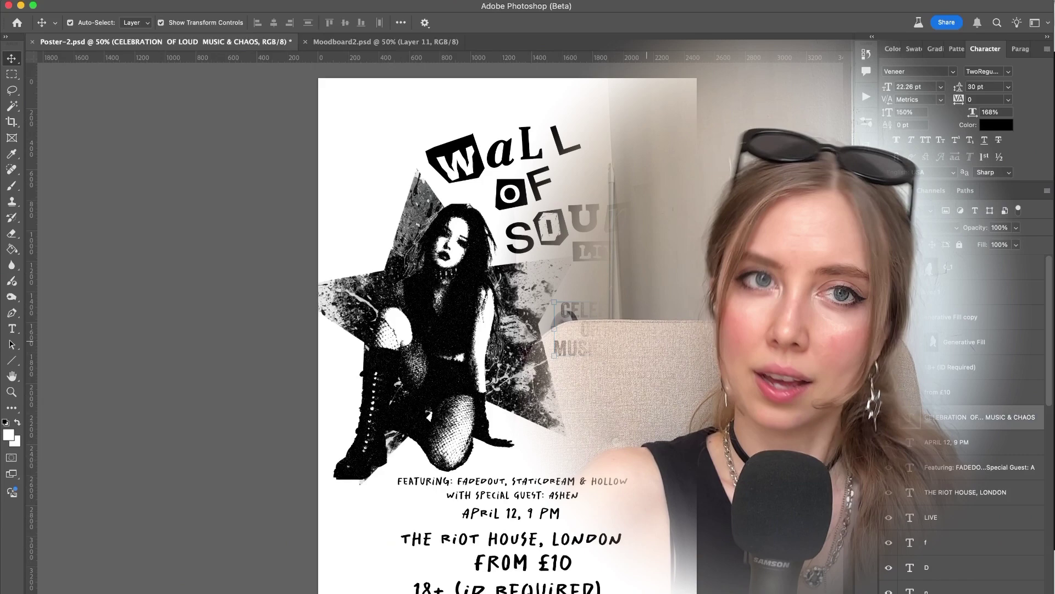
Compare handwritten fonts on the "Celebration of Loud Music & Chaos" tagline and set it in Verveine Regular
{"action": "left_click", "coordinate": [953, 71]}
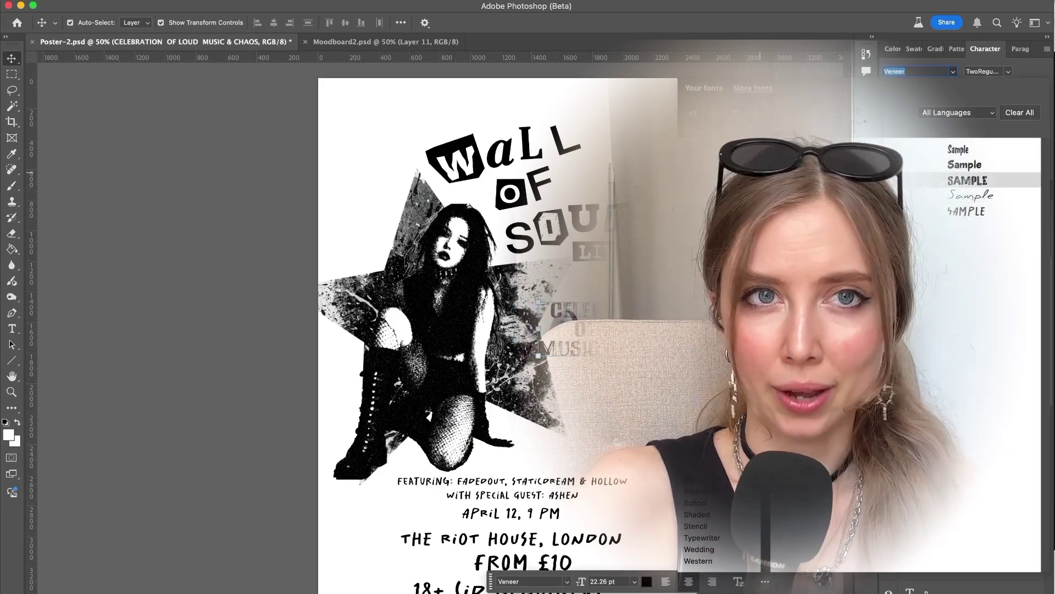
{"action": "left_click", "coordinate": [756, 173]}
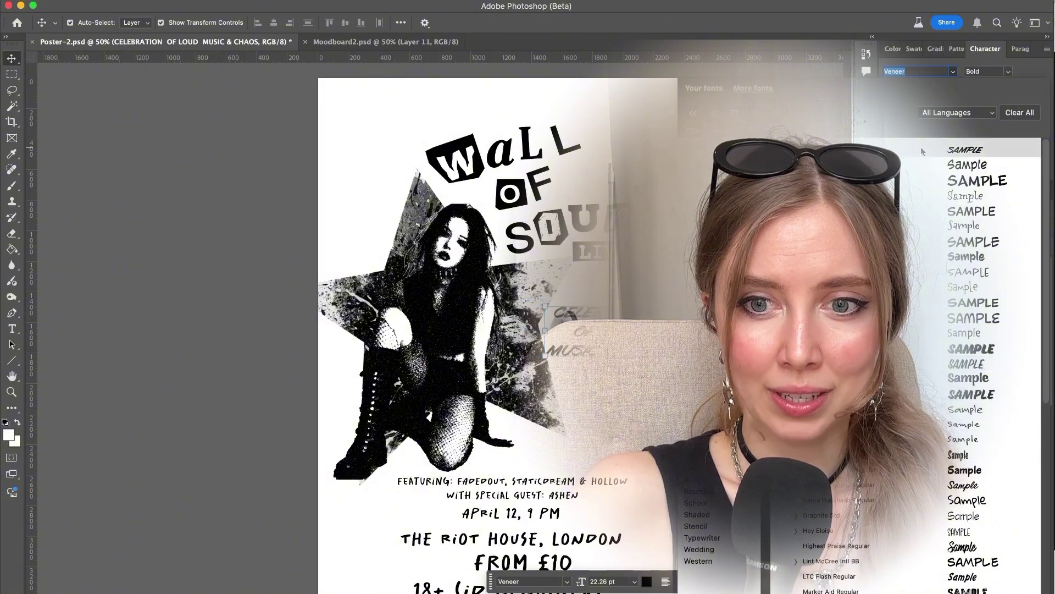
{"action": "scroll", "coordinate": [922, 151], "scroll_direction": "down", "scroll_amount": 10}
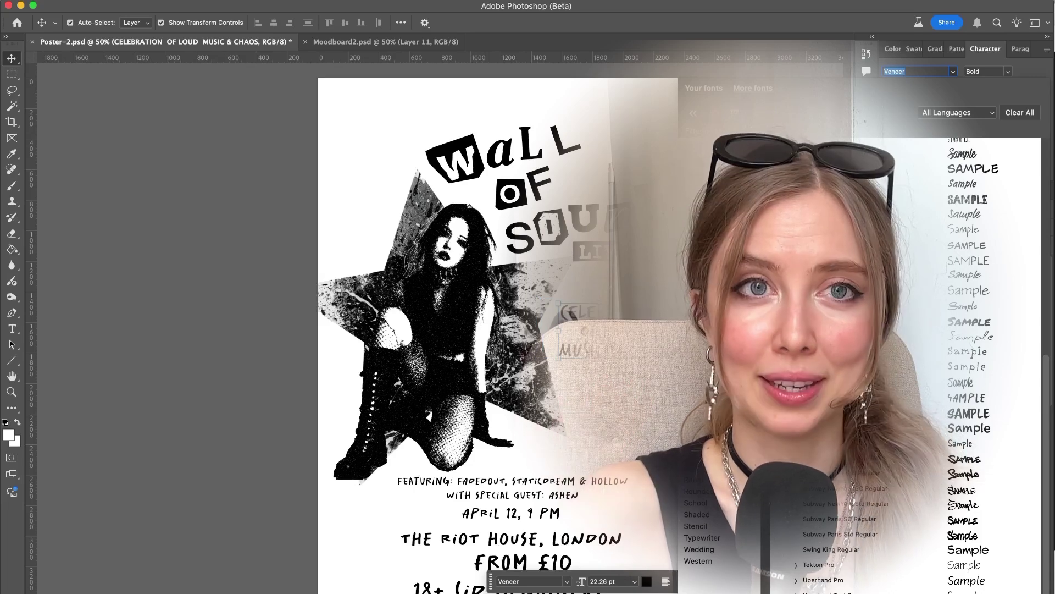
{"action": "scroll", "coordinate": [939, 186], "scroll_direction": "up", "scroll_amount": 10}
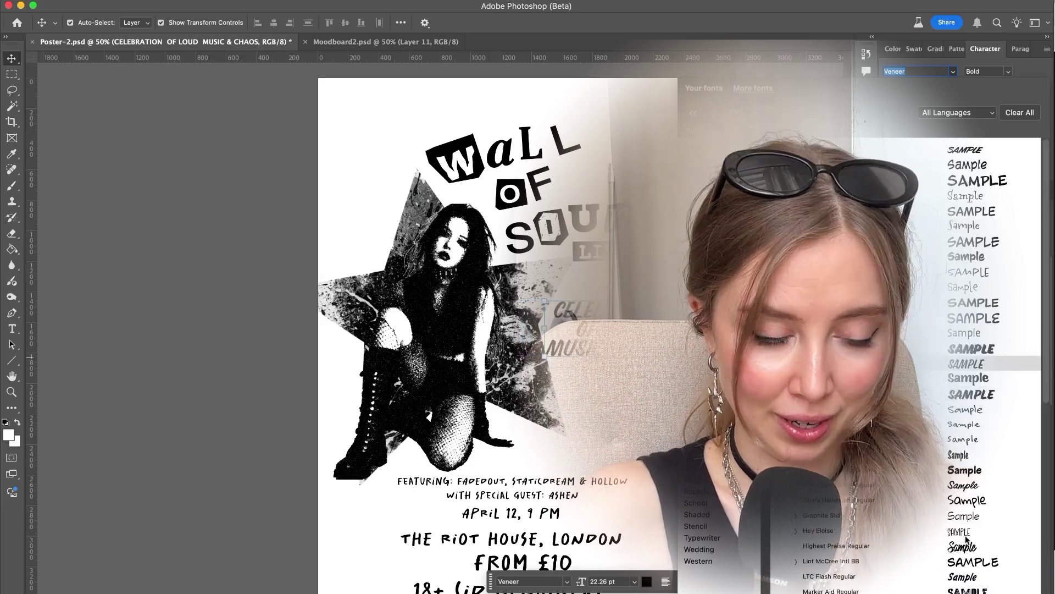
{"action": "scroll", "coordinate": [969, 444], "scroll_direction": "down", "scroll_amount": 1}
{"action": "left_click", "coordinate": [968, 438]}
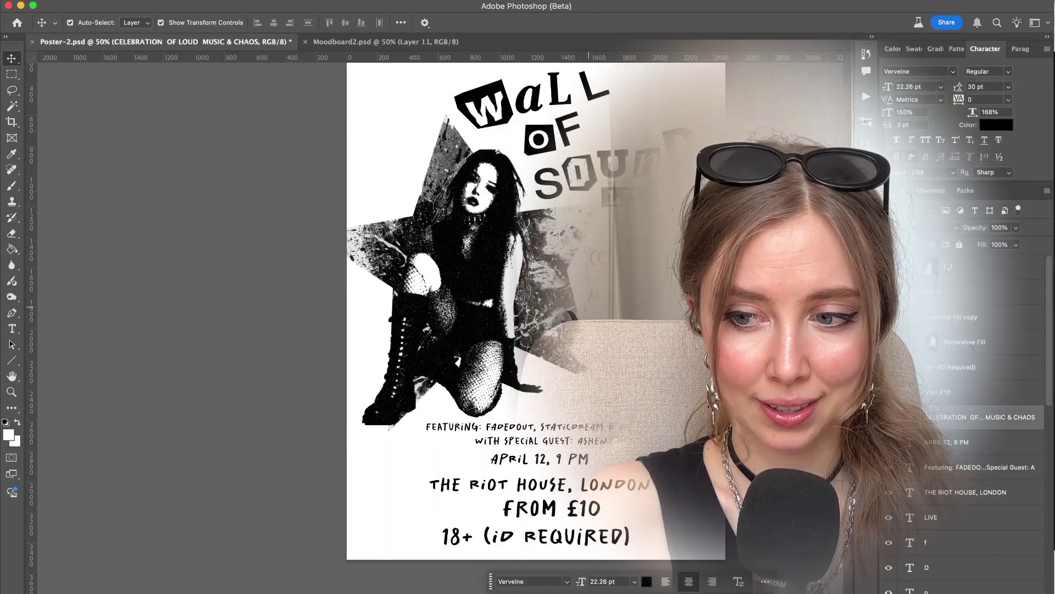
Set the tagline's tracking to -50 and enlarge it to 26.38 pt
{"action": "left_click", "coordinate": [1008, 100]}
{"action": "left_click", "coordinate": [987, 133]}
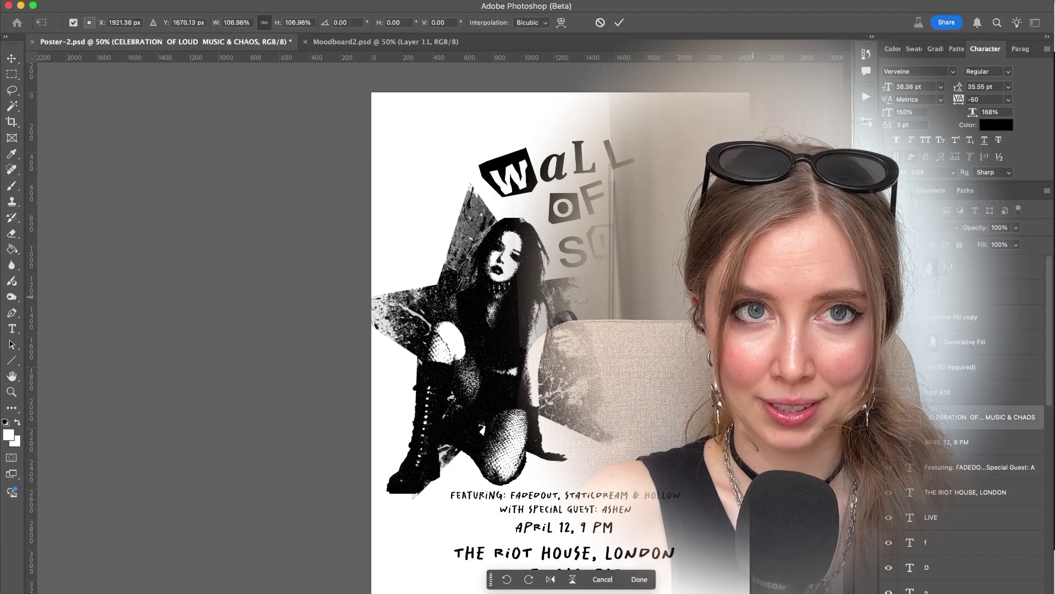
{"action": "scroll", "coordinate": [561, 330], "scroll_direction": "down", "scroll_amount": 3}
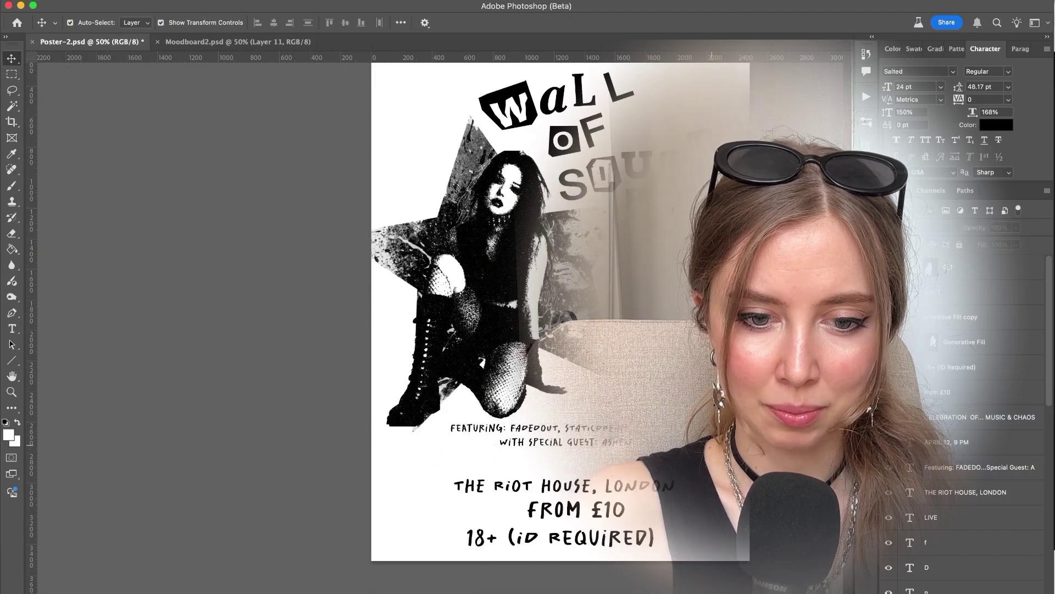
Move the date and time out of the lower detail lines into the space beneath the tagline
{"action": "scroll", "coordinate": [738, 515], "scroll_direction": "up", "scroll_amount": 1}
{"action": "left_click_drag", "start_coordinate": [685, 477], "coordinate": [679, 365]}
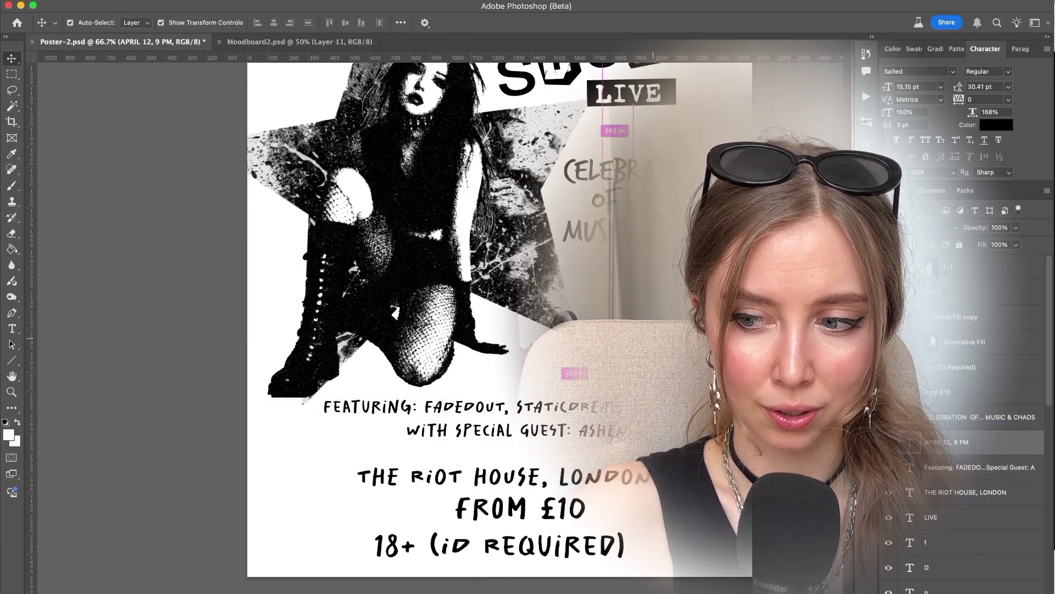
{"action": "scroll", "coordinate": [678, 365], "scroll_direction": "up", "scroll_amount": 3}
Break the date and time onto two lines at 29.89 pt, and put "Featuring:" on a line of its own
{"action": "double_click", "coordinate": [675, 423]}
{"action": "left_click", "coordinate": [675, 429]}
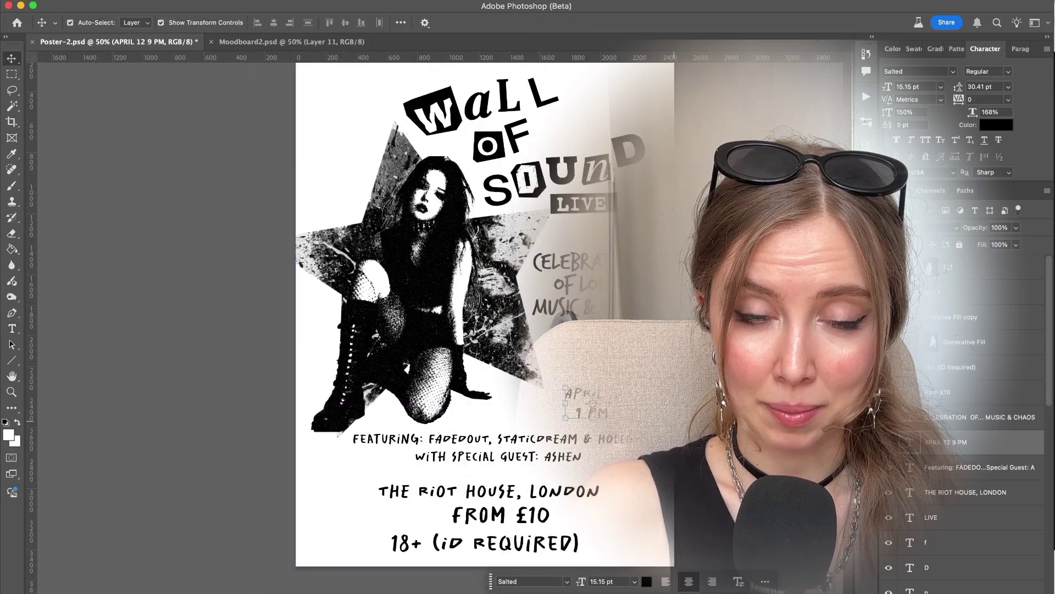
{"action": "double_click", "coordinate": [524, 459]}
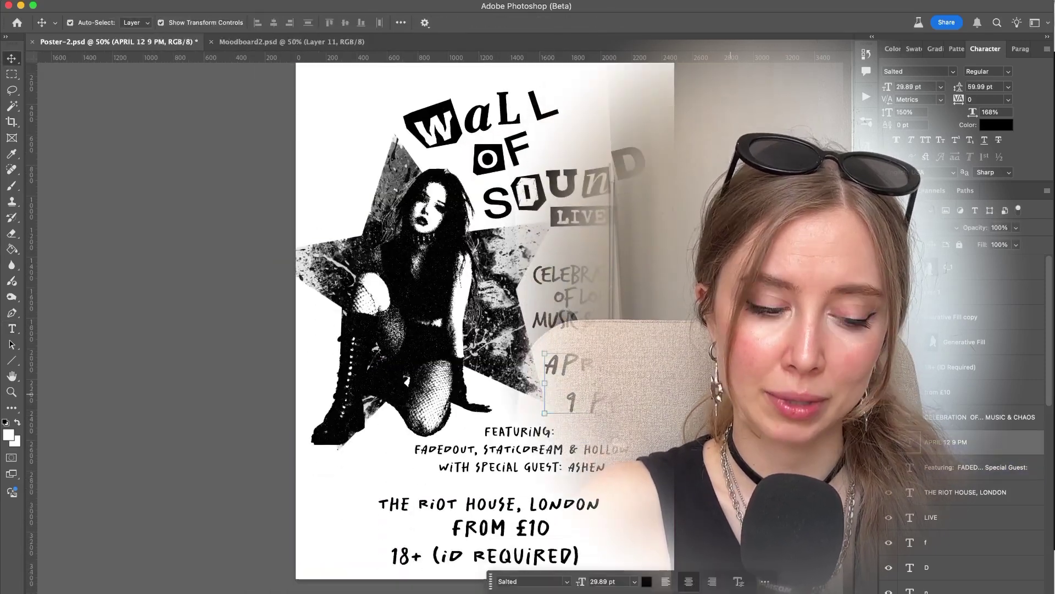
Compare handwritten fonts on the date and time text and set it in Sketchnote Text Bold
{"action": "left_click", "coordinate": [954, 72]}
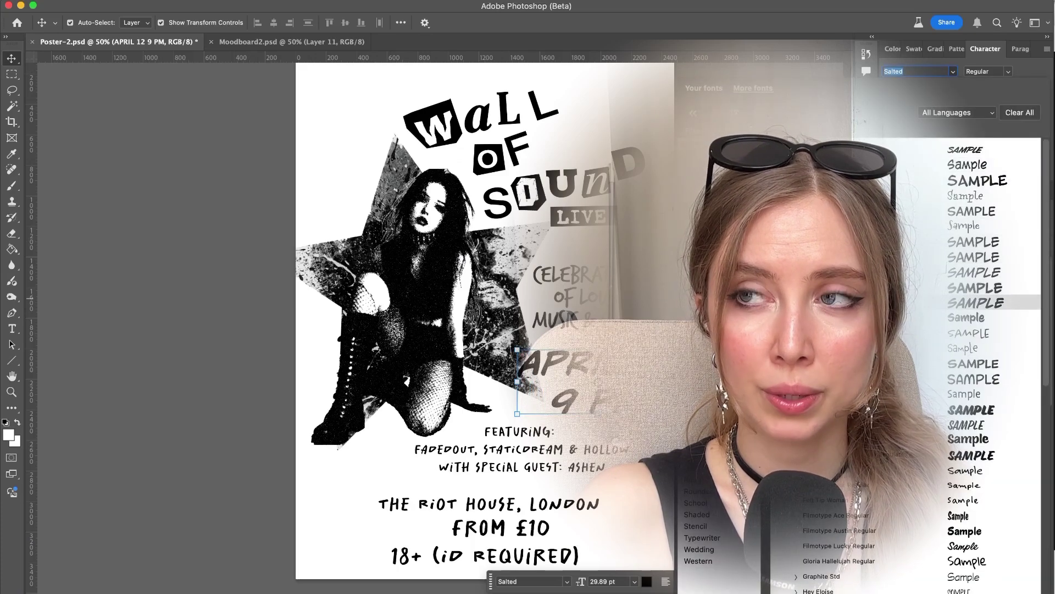
{"action": "scroll", "coordinate": [989, 362], "scroll_direction": "down", "scroll_amount": 5}
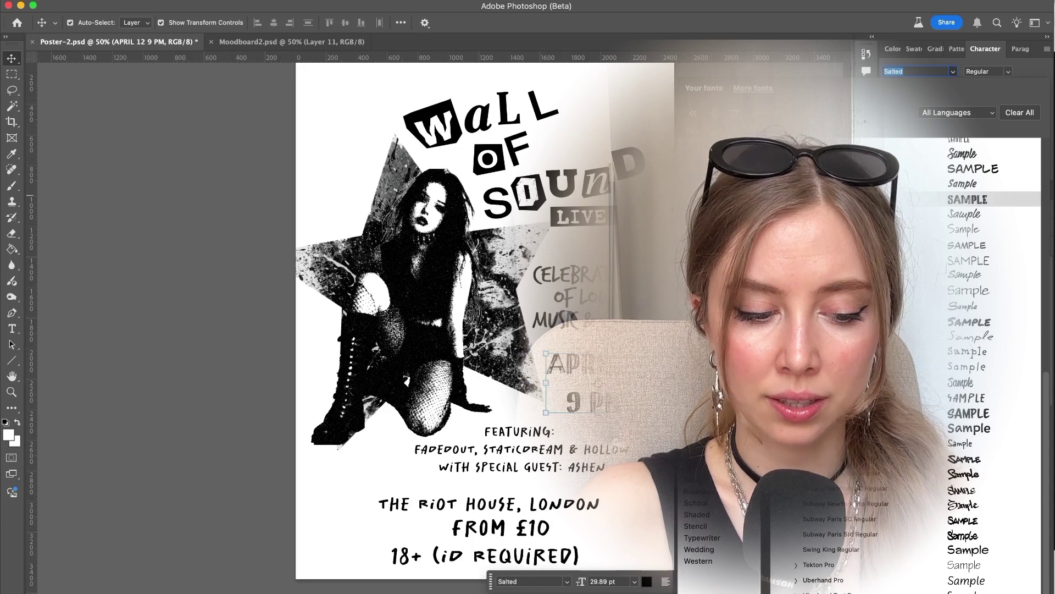
{"action": "scroll", "coordinate": [989, 450], "scroll_direction": "up", "scroll_amount": 2}
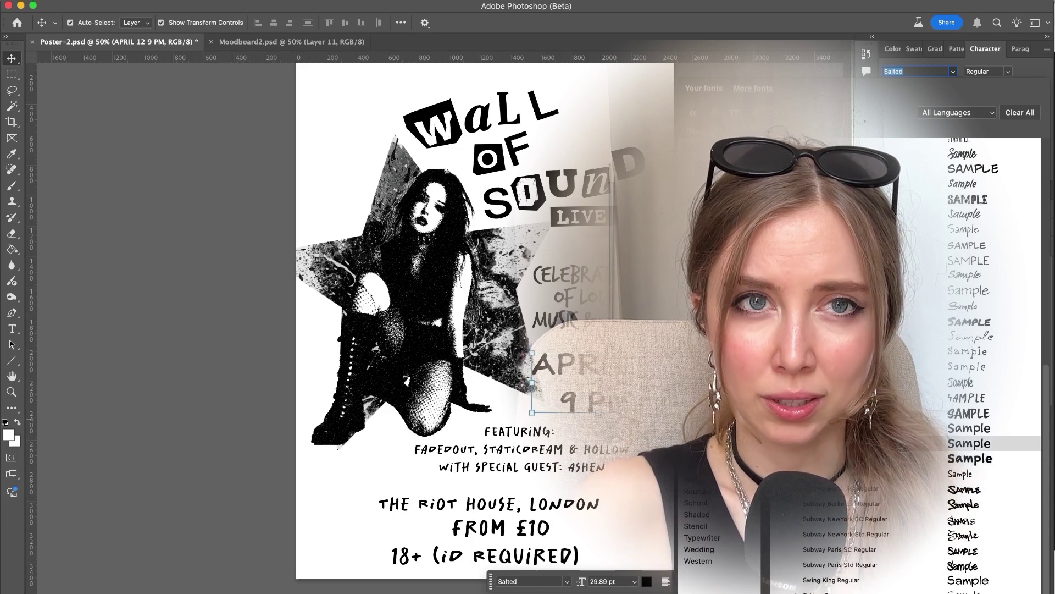
{"action": "scroll", "coordinate": [989, 366], "scroll_direction": "down", "scroll_amount": 2}
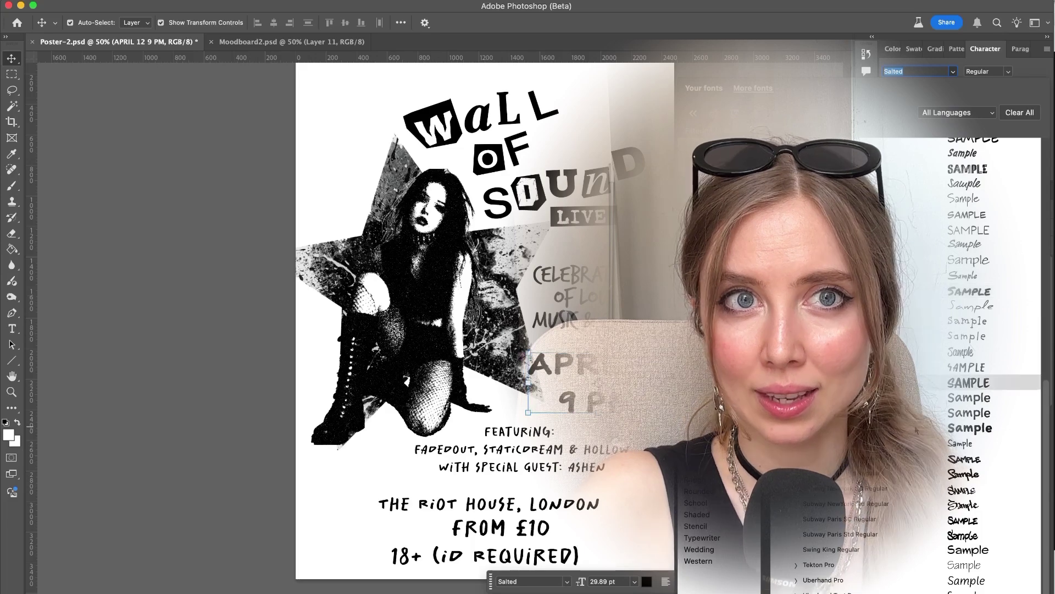
{"action": "scroll", "coordinate": [918, 170], "scroll_direction": "up", "scroll_amount": 10}
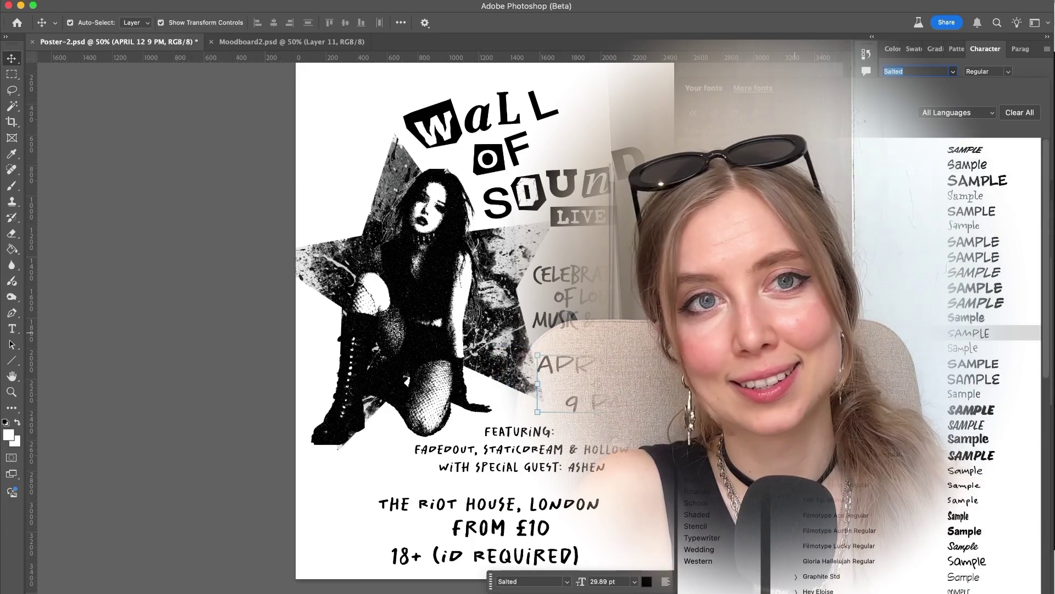
{"action": "left_click", "coordinate": [795, 333]}
{"action": "left_click", "coordinate": [796, 455]}
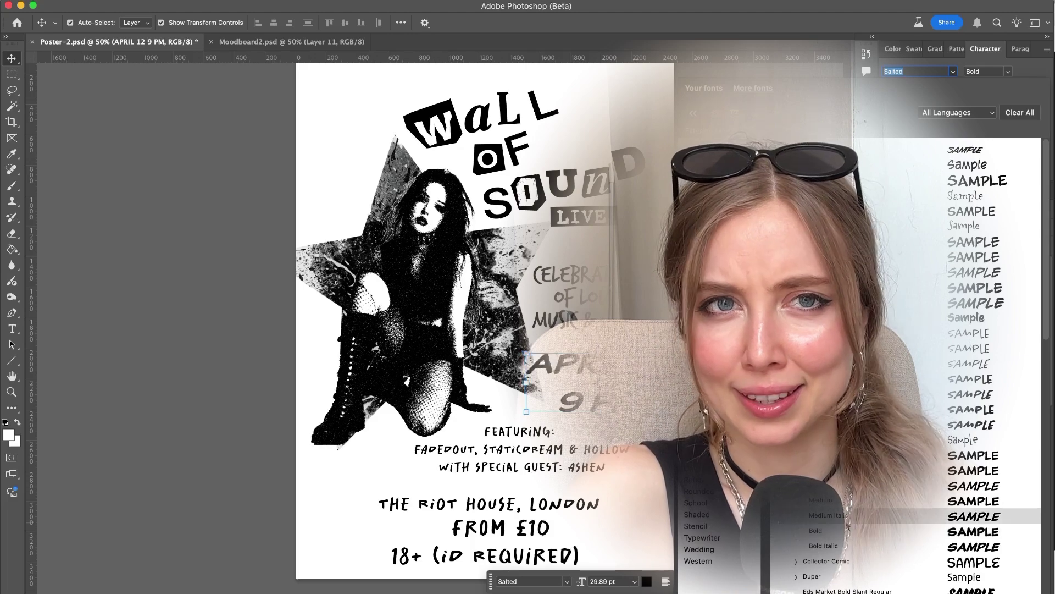
{"action": "scroll", "coordinate": [927, 474], "scroll_direction": "down", "scroll_amount": 10}
{"action": "left_click", "coordinate": [921, 519]}
Shorten the month to "APR" in the date text and set its leading to 46 pt with -50 tracking
{"action": "double_click", "coordinate": [599, 364]}
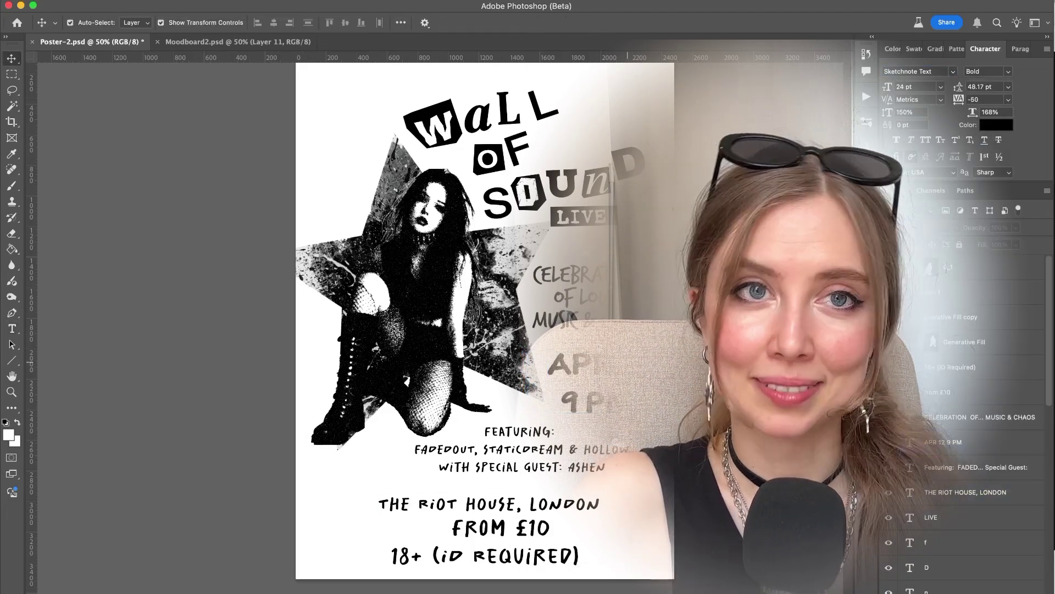
{"action": "key", "text": "Up"}
{"action": "key", "text": "Up"}
{"action": "left_click", "coordinate": [714, 362]}
{"action": "left_click", "coordinate": [605, 366]}
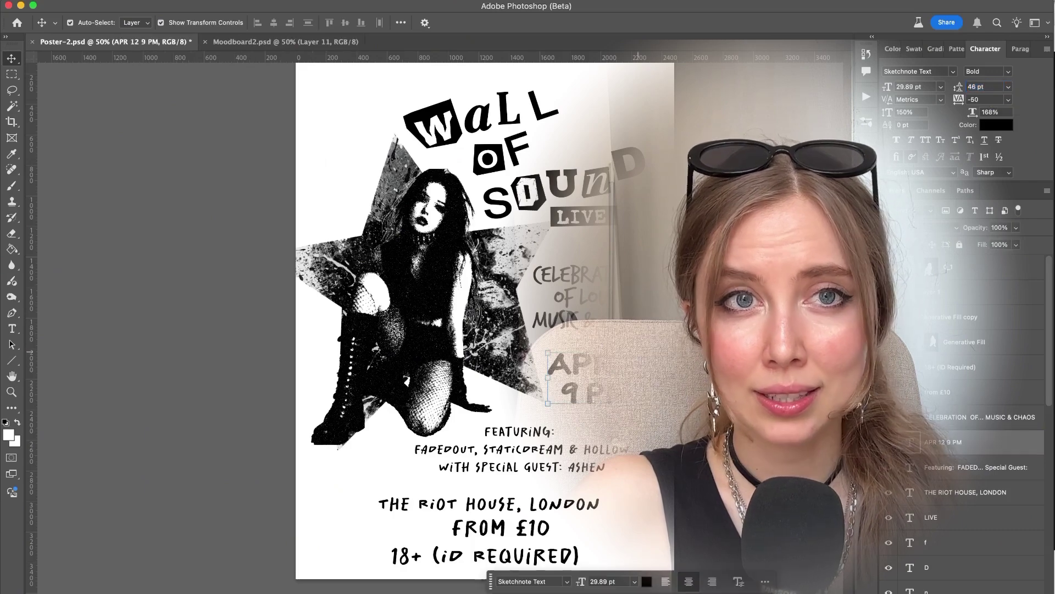
Rotate the date and time slightly counterclockwise and reposition them beneath the tagline
{"action": "left_click_drag", "start_coordinate": [649, 353], "coordinate": [660, 339]}
{"action": "left_click_drag", "start_coordinate": [639, 355], "coordinate": [629, 361]}
{"action": "key", "text": "Return"}
{"action": "left_click", "coordinate": [700, 363]}
{"action": "key", "text": "super+minus"}
{"action": "scroll", "coordinate": [701, 362], "scroll_direction": "down", "scroll_amount": 1}
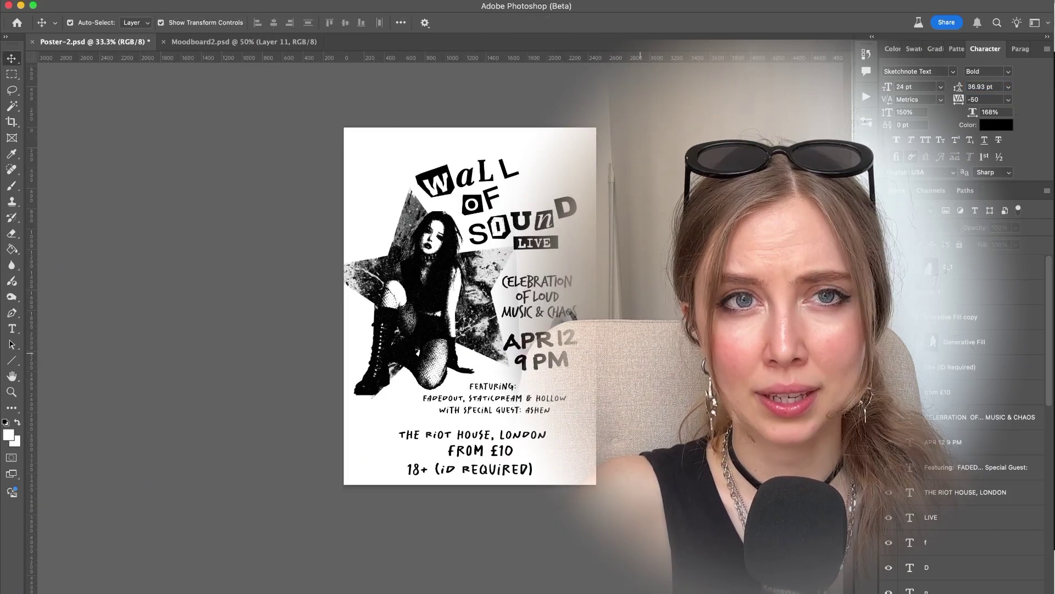
Place the venue line at 15 pt above the age restriction near the poster's lower edge, and move the price beneath the date
{"action": "key", "text": "super+equal"}
{"action": "scroll", "coordinate": [700, 363], "scroll_direction": "up", "scroll_amount": 2}
{"action": "left_click", "coordinate": [418, 522]}
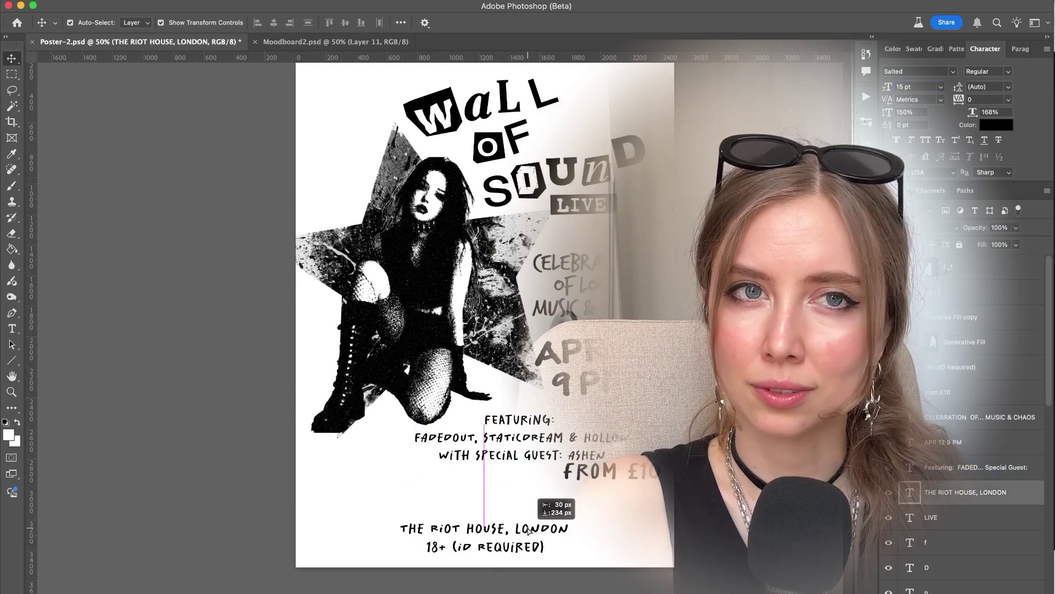
{"action": "left_click", "coordinate": [539, 462]}
{"action": "left_click_drag", "start_coordinate": [577, 471], "coordinate": [556, 500]}
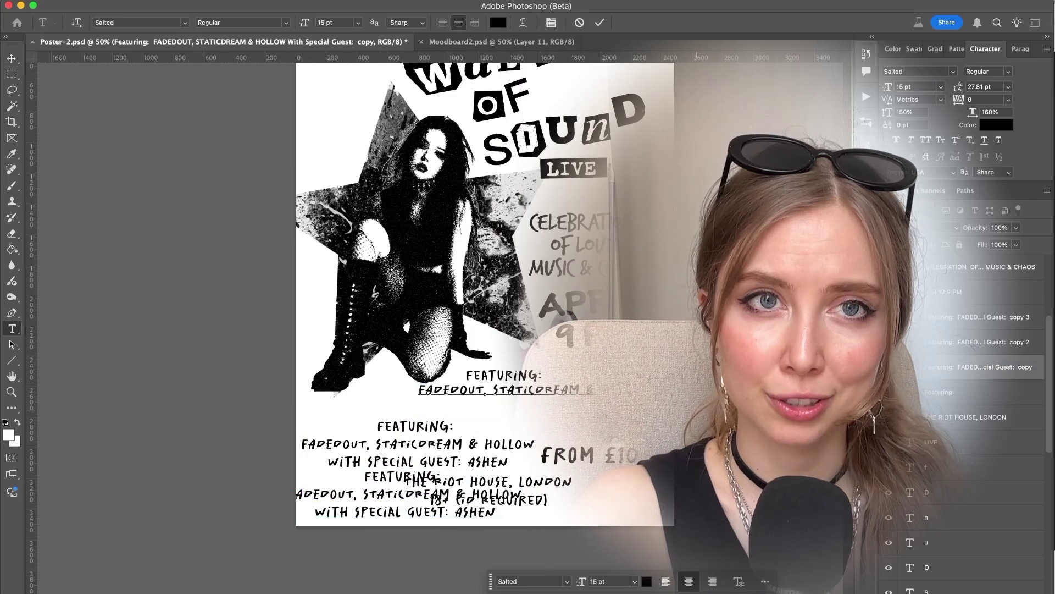
Split the duplicated Featuring text into separate layers for the heading, bands, guest label and guest name, with the act names larger
{"action": "left_click", "coordinate": [11, 328]}
{"action": "left_click", "coordinate": [456, 425]}
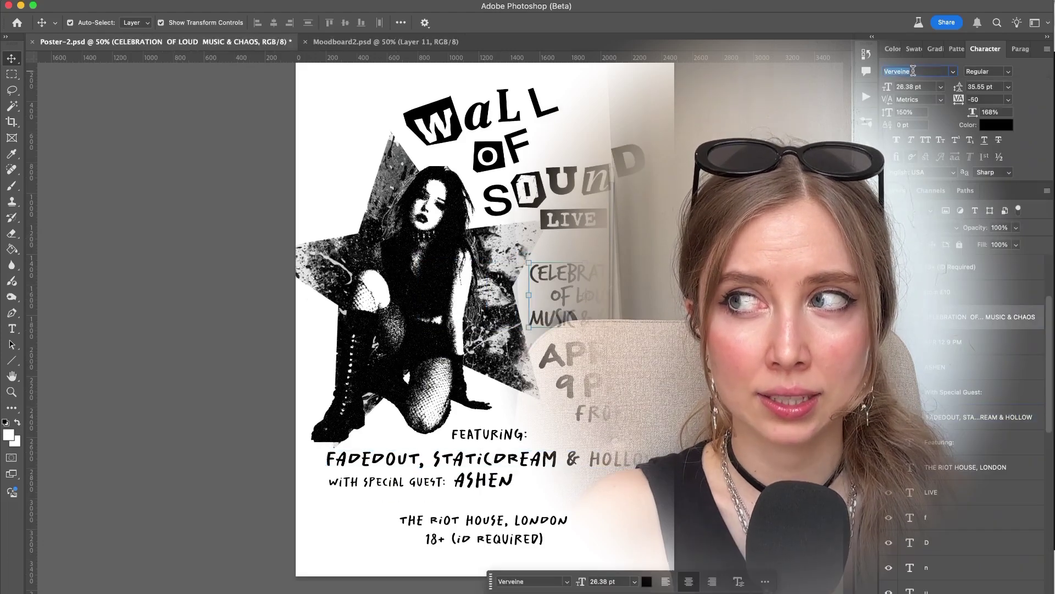
Change the tagline's font to Salted and reposition the text beneath the LIVE label
{"action": "type", "text": "Salted"}
{"action": "left_click", "coordinate": [970, 149]}
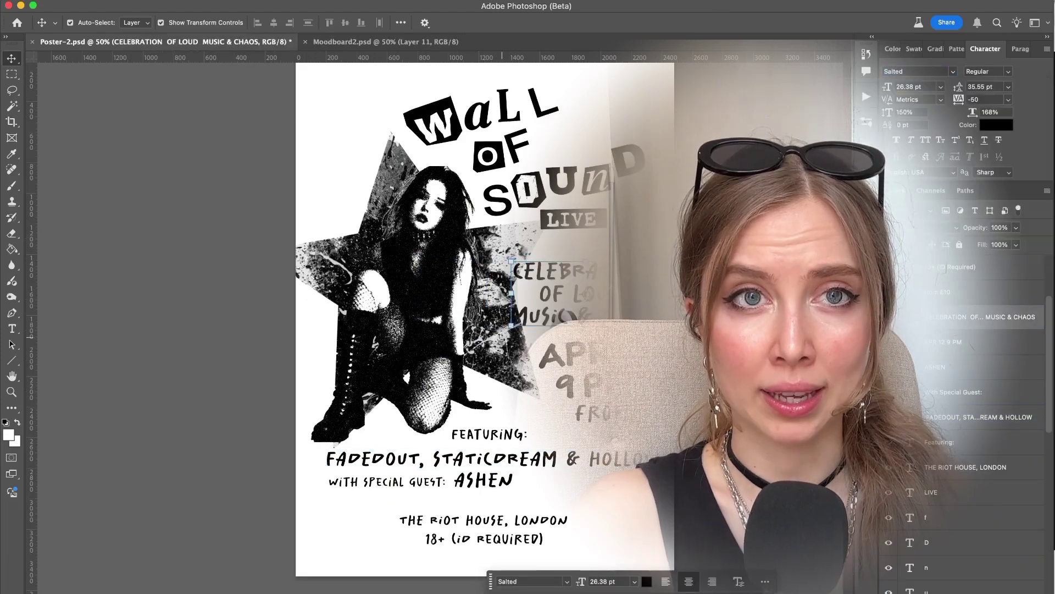
{"action": "left_click_drag", "start_coordinate": [668, 258], "coordinate": [658, 266]}
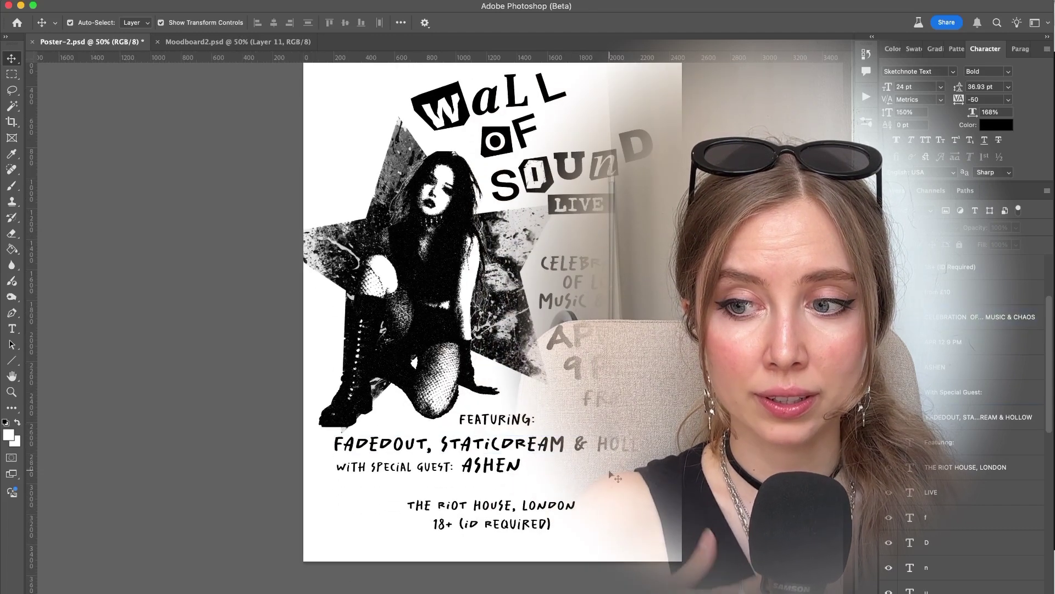
Reposition the "FROM £10" price text beneath the date and time
{"action": "left_click", "coordinate": [571, 461]}
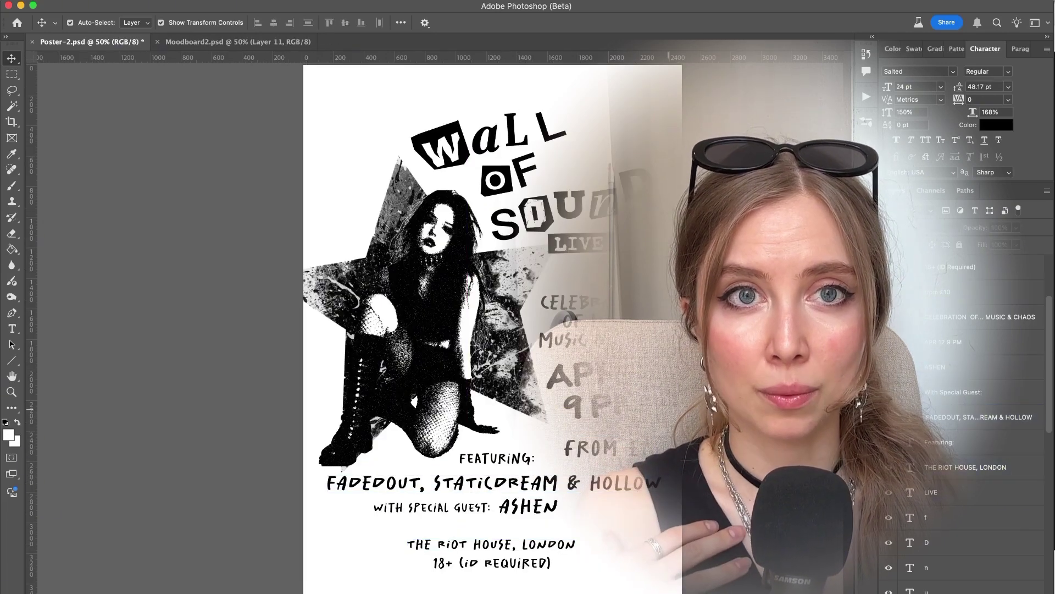
{"action": "left_click_drag", "start_coordinate": [640, 447], "coordinate": [630, 443]}
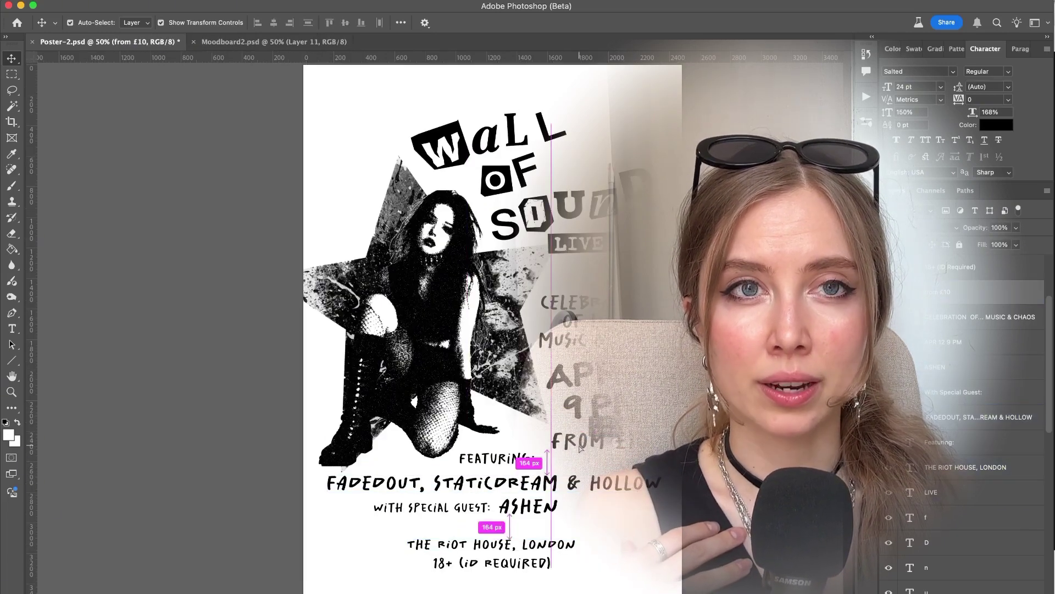
{"action": "left_click", "coordinate": [653, 469]}
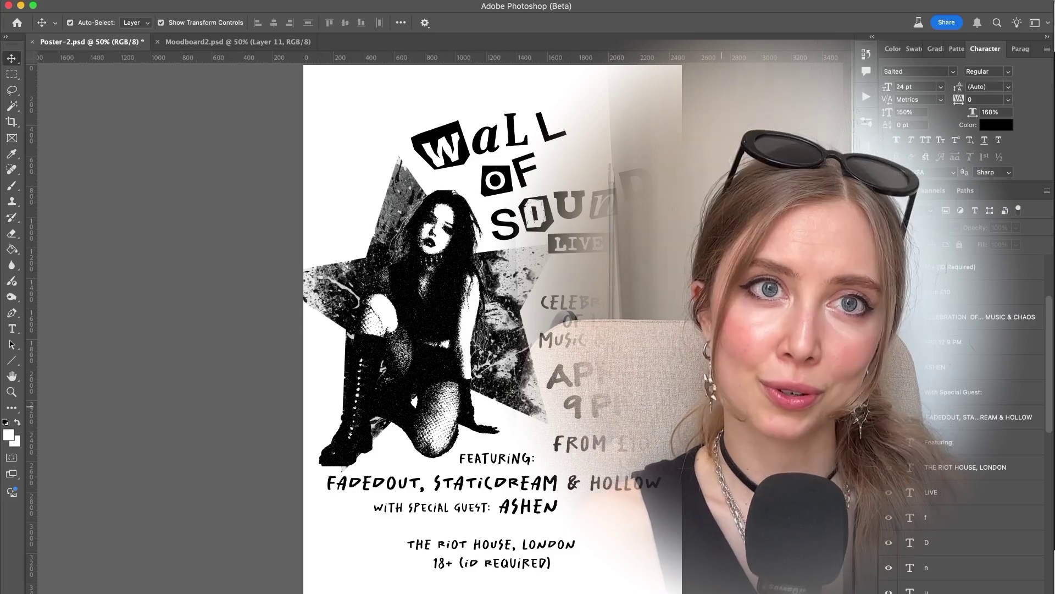
{"action": "left_click_drag", "start_coordinate": [594, 444], "coordinate": [605, 510]}
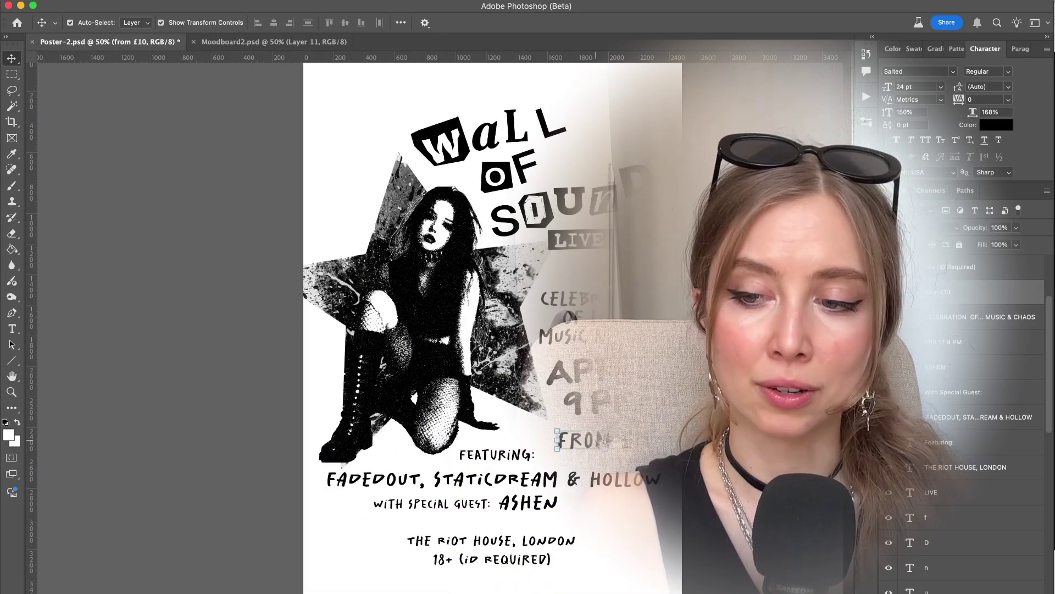
Add an irregular black lasso shape behind the white price text, scale both to 87.09% and rotate them -5.5 degrees
{"action": "left_click", "coordinate": [12, 89]}
{"action": "left_click", "coordinate": [60, 97]}
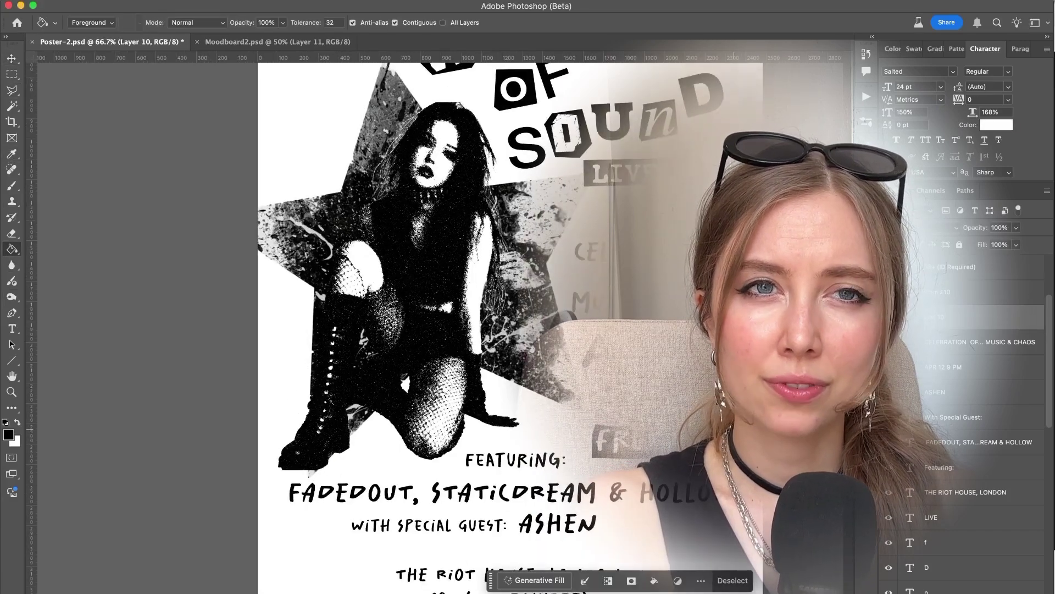
{"action": "key", "text": "super+minus"}
{"action": "key", "text": "super+minus"}
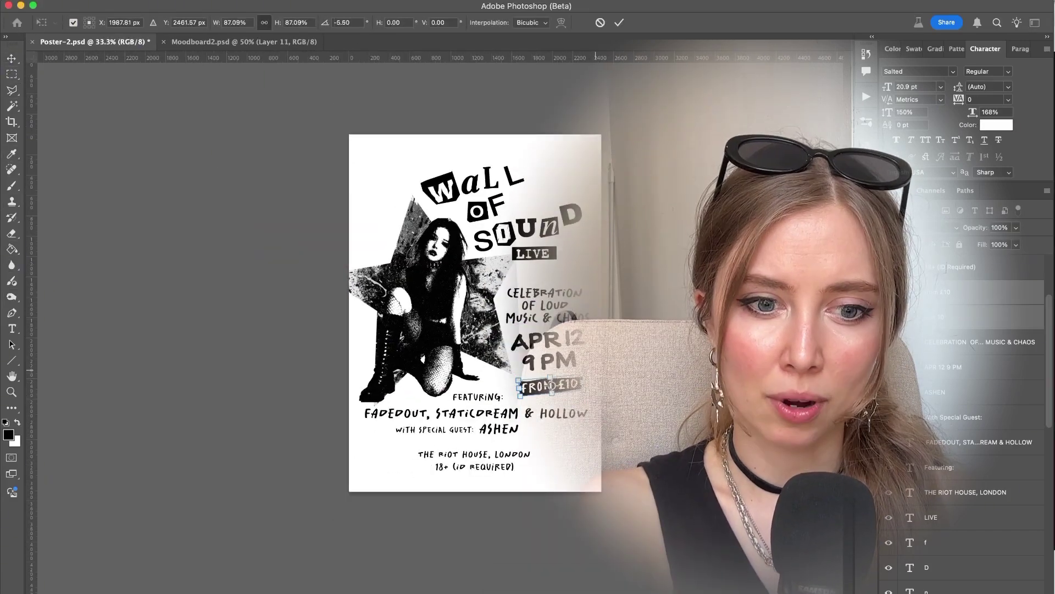
{"action": "key", "text": "super+plus"}
{"action": "key", "text": "Return"}
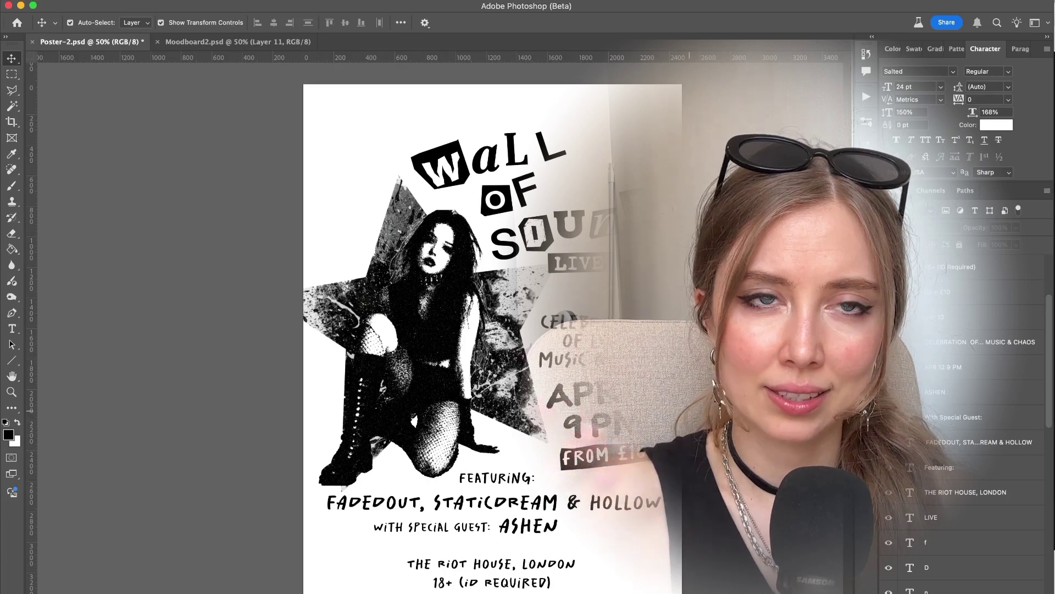
Shrink the hand-drawn star to a small accent and place it between the guest line and the venue line
{"action": "scroll", "coordinate": [412, 554], "scroll_direction": "down", "scroll_amount": 2}
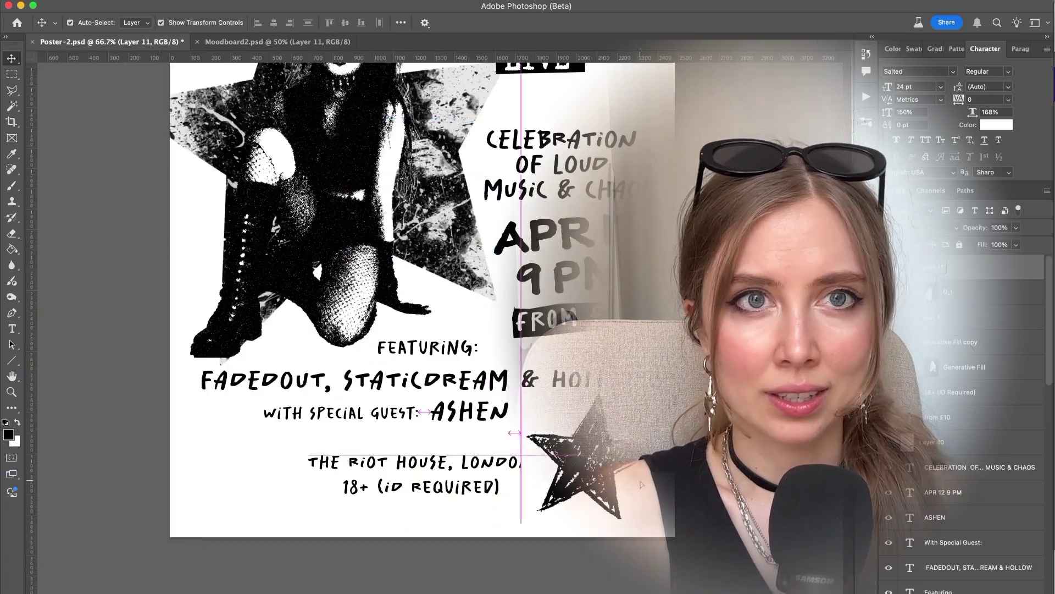
{"action": "left_click", "coordinate": [308, 110]}
{"action": "left_click", "coordinate": [696, 218]}
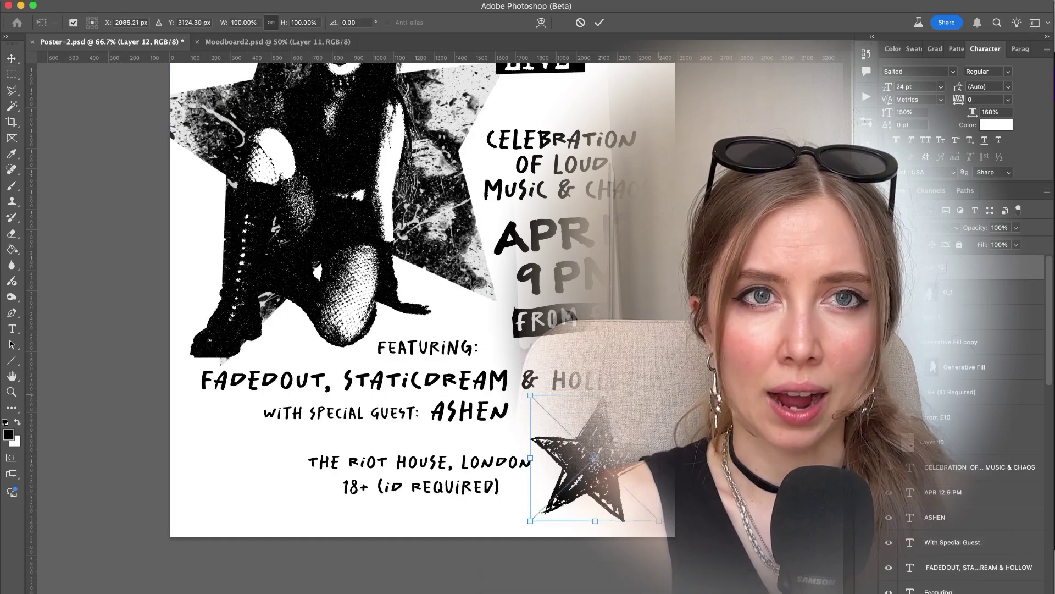
{"action": "left_click_drag", "start_coordinate": [651, 401], "coordinate": [348, 439]}
{"action": "key", "text": "Return"}
{"action": "left_click", "coordinate": [447, 472]}
{"action": "key", "text": "super+plus"}
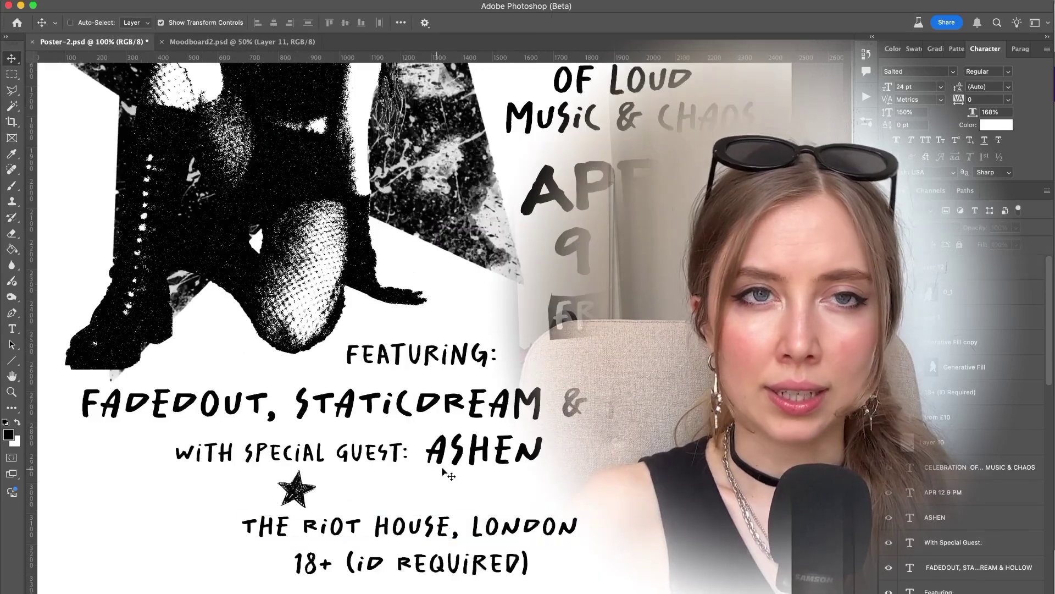
Duplicate the small star into an evenly spaced horizontal row of five above the venue line
{"action": "left_click_drag", "start_coordinate": [301, 490], "coordinate": [406, 490]}
{"action": "left_click_drag", "start_coordinate": [406, 491], "coordinate": [340, 490]}
{"action": "left_click_drag", "start_coordinate": [340, 489], "coordinate": [276, 489]}
{"action": "left_click_drag", "start_coordinate": [404, 490], "coordinate": [340, 439]}
{"action": "left_click", "coordinate": [611, 487]}
Resize the row of stars and position it between the guest and venue lines
{"action": "key", "text": "super+minus"}
{"action": "key", "text": "super+minus"}
{"action": "scroll", "coordinate": [550, 473], "scroll_direction": "up", "scroll_amount": 2}
{"action": "left_click_drag", "start_coordinate": [348, 443], "coordinate": [411, 464]}
{"action": "key", "text": "Return"}
{"action": "left_click", "coordinate": [526, 443]}
{"action": "key", "text": "super+plus"}
{"action": "left_click", "coordinate": [510, 521]}
Select the bands line, guest name and guest label together and shift them up closer to the Featuring heading
{"action": "left_click", "coordinate": [501, 443]}
{"action": "left_click", "coordinate": [477, 467], "text": "shift"}
{"action": "left_click", "coordinate": [412, 469], "text": "shift"}
{"action": "left_click", "coordinate": [495, 507]}
{"action": "key", "text": "super+minus"}
{"action": "key", "text": "super+plus"}
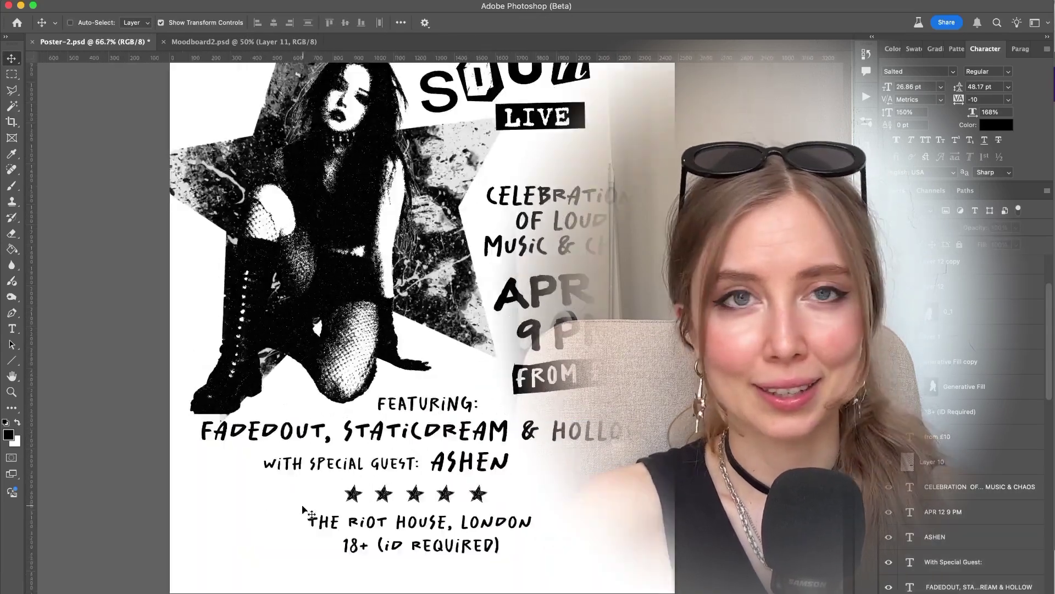
Rotate individual stars by slightly different angles and space them closer together in the row
{"action": "key", "text": "super+minus"}
{"action": "key", "text": "super+minus"}
{"action": "key", "text": "super+equal"}
{"action": "left_click", "coordinate": [416, 483]}
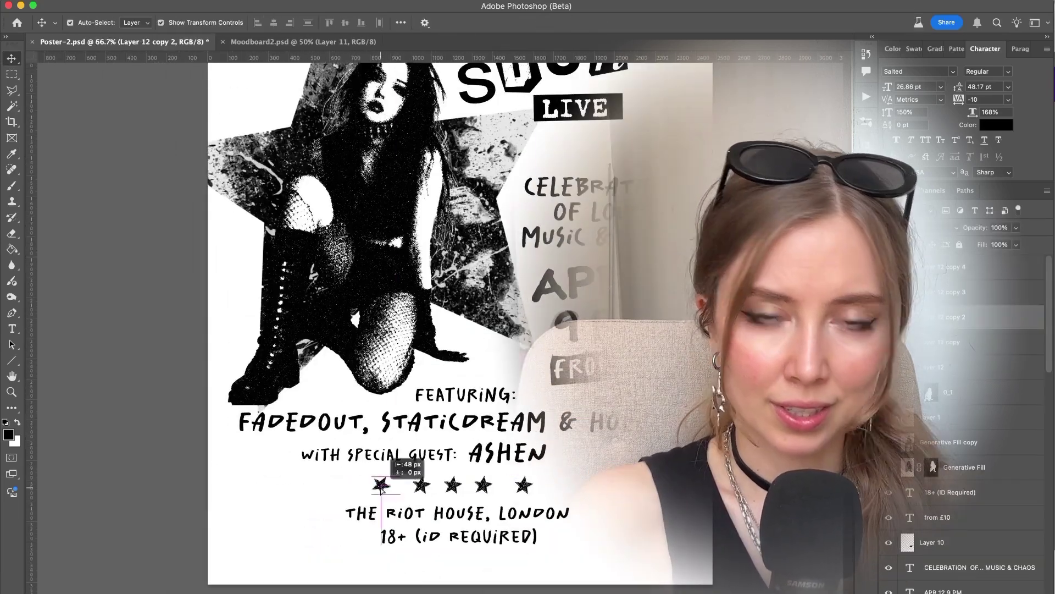
{"action": "left_click", "coordinate": [452, 484]}
{"action": "mouse_move", "coordinate": [472, 481]}
{"action": "left_mouse_down"}
{"action": "mouse_move", "coordinate": [491, 476]}
{"action": "mouse_move", "coordinate": [482, 540]}
{"action": "mouse_move", "coordinate": [489, 485]}
{"action": "left_mouse_up"}
{"action": "key", "text": "Return"}
{"action": "left_click", "coordinate": [483, 485]}
{"action": "key", "text": "Return"}
{"action": "left_click", "coordinate": [616, 490]}
{"action": "key", "text": "super+minus"}
{"action": "key", "text": "super+minus"}
{"action": "key", "text": "super+equal"}
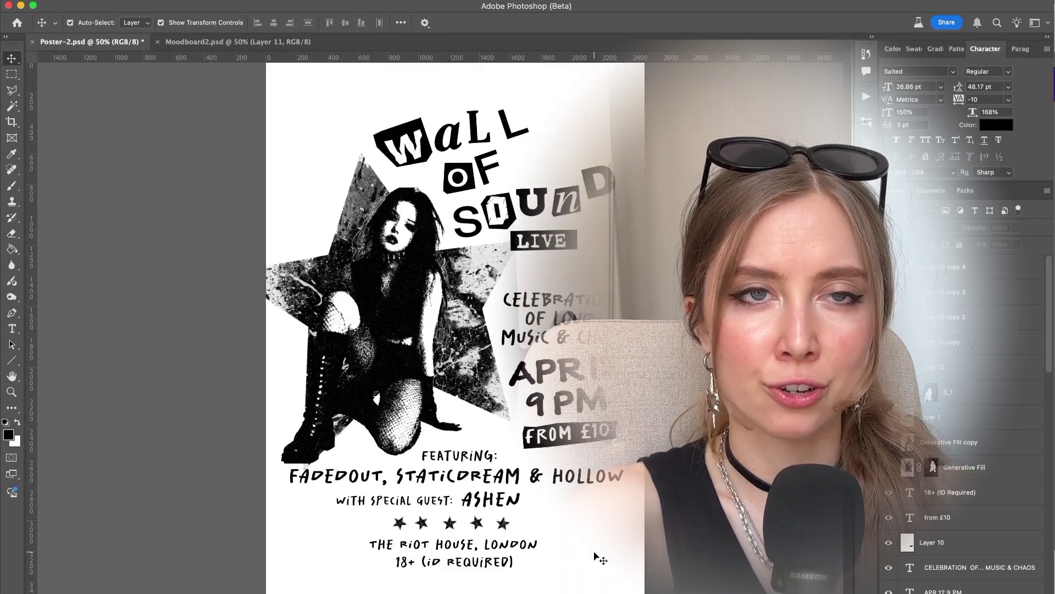
Edit the date text to widen the gap between "APR" and "12"
{"action": "double_click", "coordinate": [587, 372]}
{"action": "left_click", "coordinate": [11, 58]}
{"action": "left_click", "coordinate": [137, 377]}
{"action": "scroll", "coordinate": [626, 308], "scroll_direction": "left", "scroll_amount": 2}
{"action": "left_click", "coordinate": [627, 303]}
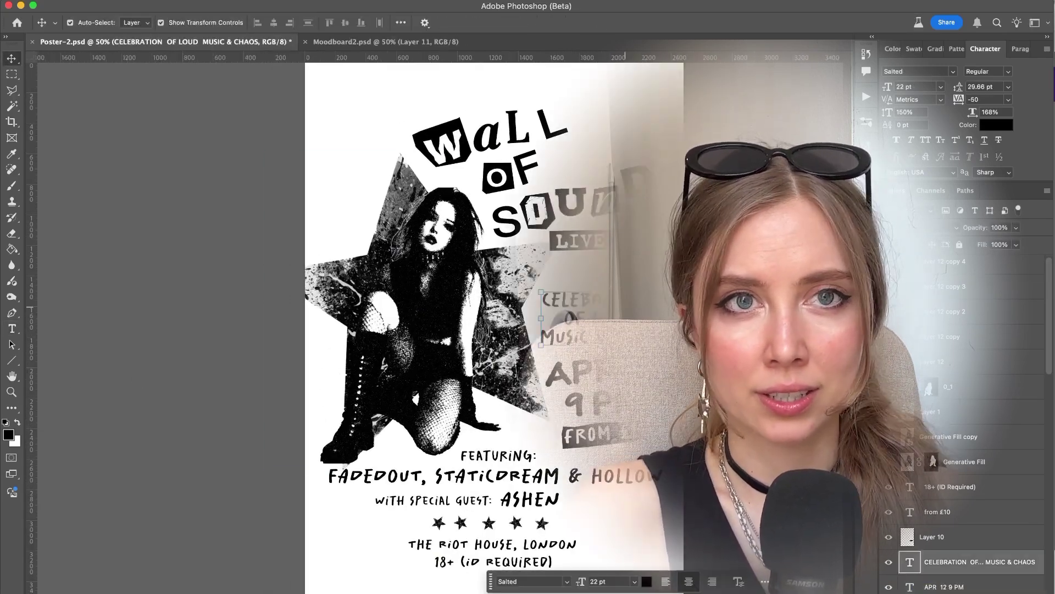
Select the guest label and guest name together and reposition them beneath the bands line
{"action": "scroll", "coordinate": [635, 292], "scroll_direction": "down", "scroll_amount": 2}
{"action": "scroll", "coordinate": [636, 292], "scroll_direction": "left", "scroll_amount": 1}
{"action": "left_click", "coordinate": [451, 463]}
{"action": "left_click", "coordinate": [546, 462], "text": "shift"}
{"action": "left_click_drag", "start_coordinate": [545, 462], "coordinate": [511, 469]}
{"action": "scroll", "coordinate": [553, 462], "scroll_direction": "up", "scroll_amount": 2}
{"action": "left_click", "coordinate": [671, 529]}
{"action": "scroll", "coordinate": [670, 529], "scroll_direction": "down", "scroll_amount": 2}
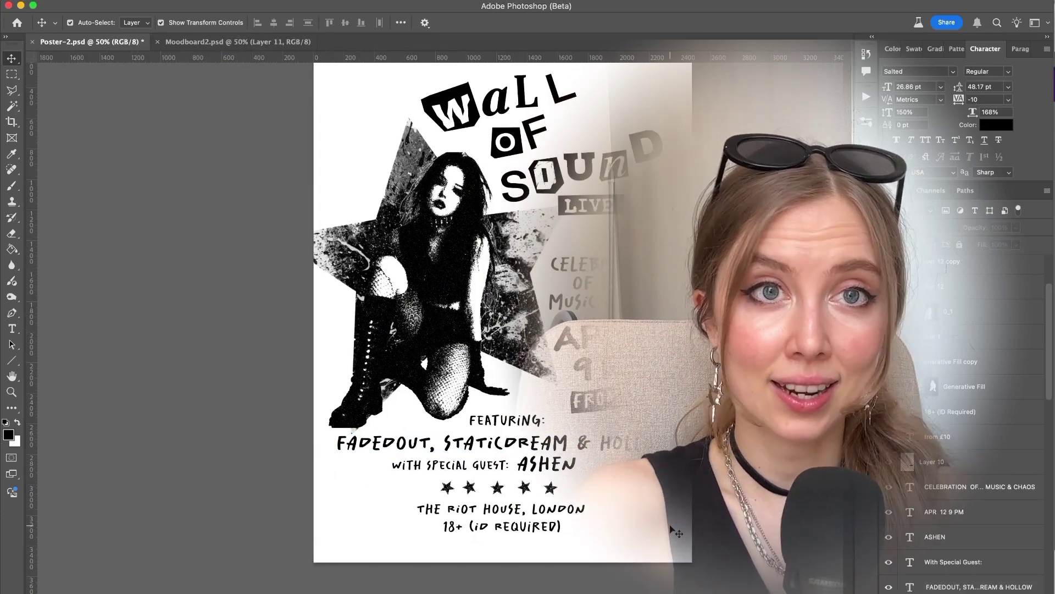
Warp the tagline text with a preset warp style and adjust its bend
{"action": "scroll", "coordinate": [671, 528], "scroll_direction": "up", "scroll_amount": 1}
{"action": "scroll", "coordinate": [671, 528], "scroll_direction": "right", "scroll_amount": 1}
{"action": "left_click", "coordinate": [605, 307]}
{"action": "key", "text": "super+t"}
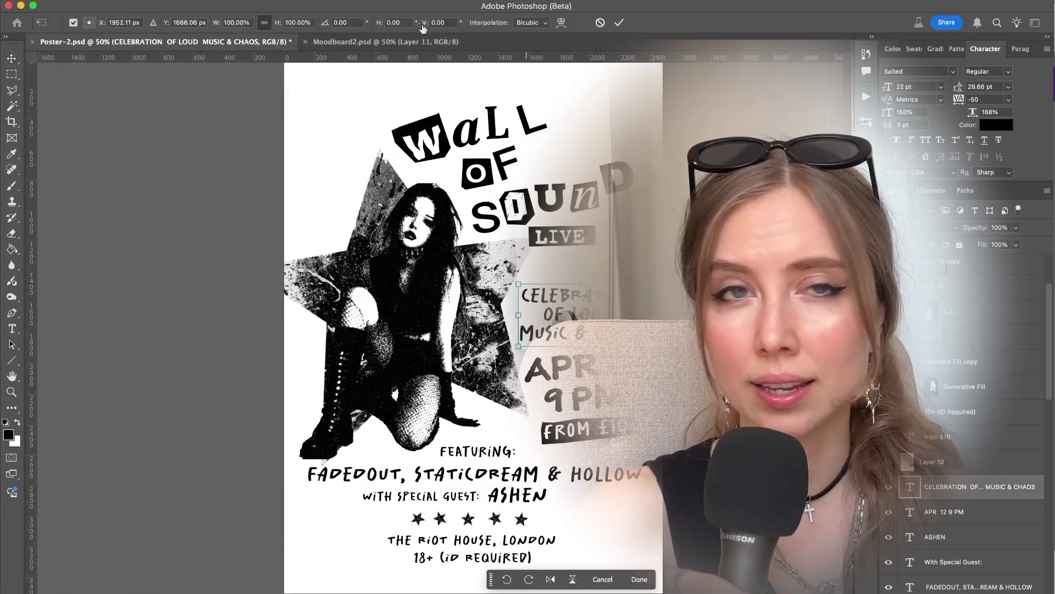
{"action": "left_click", "coordinate": [568, 23]}
{"action": "left_click", "coordinate": [297, 23]}
{"action": "left_click", "coordinate": [292, 141]}
{"action": "left_click_drag", "start_coordinate": [608, 280], "coordinate": [610, 298]}
{"action": "key", "text": "Return"}
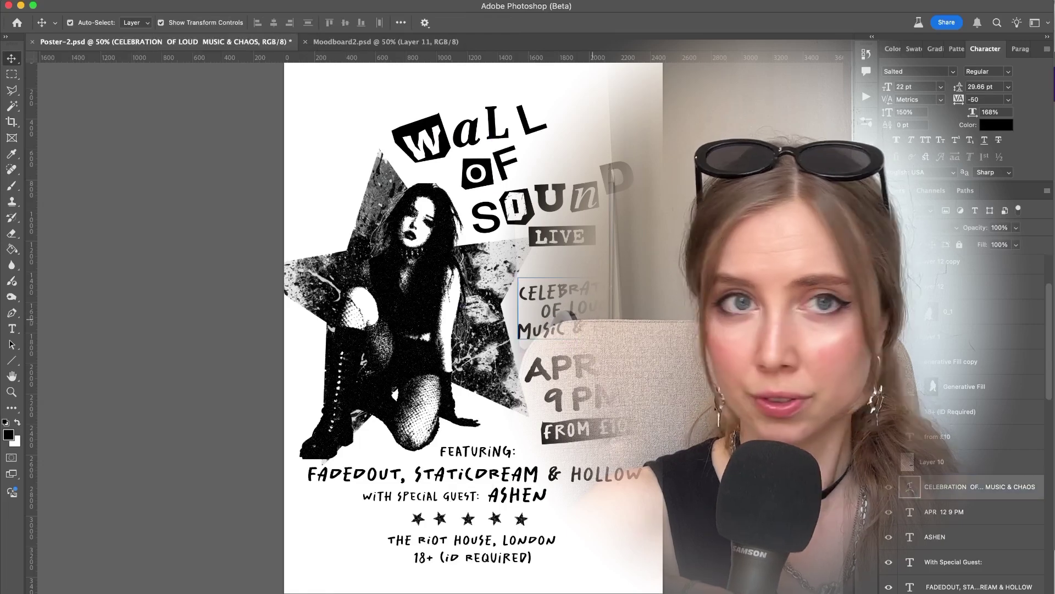
Increase the leading of the warped tagline slightly
{"action": "left_click", "coordinate": [996, 87]}
{"action": "key", "text": "Up"}
{"action": "key", "text": "Up"}
{"action": "key", "text": "Up"}
{"action": "left_click", "coordinate": [795, 302]}
{"action": "key", "text": "super+minus"}
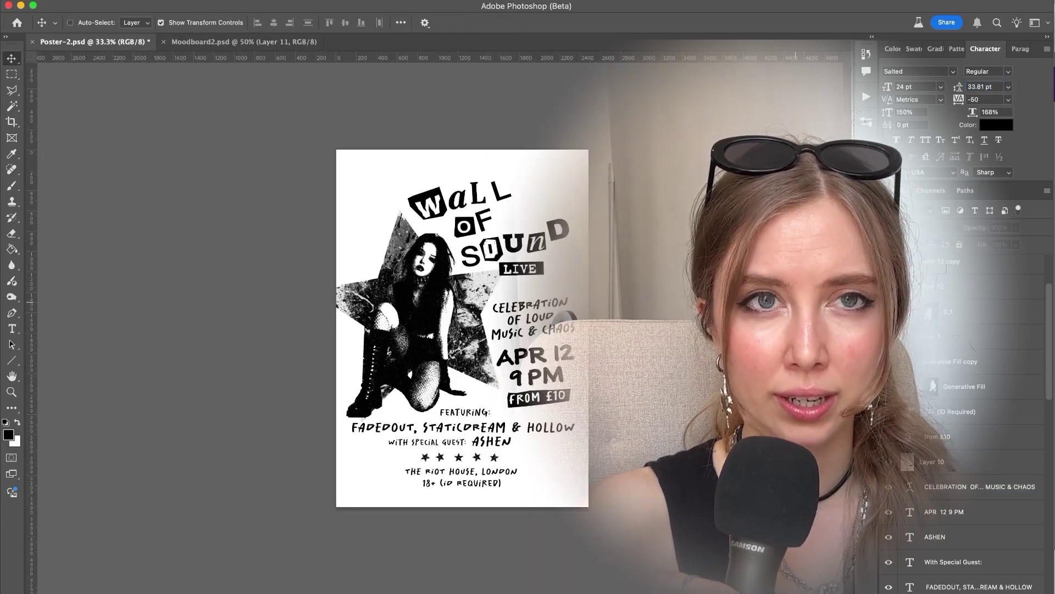
Tighten the tracking of the bands line to -25
{"action": "key", "text": "super+plus"}
{"action": "left_click", "coordinate": [477, 474]}
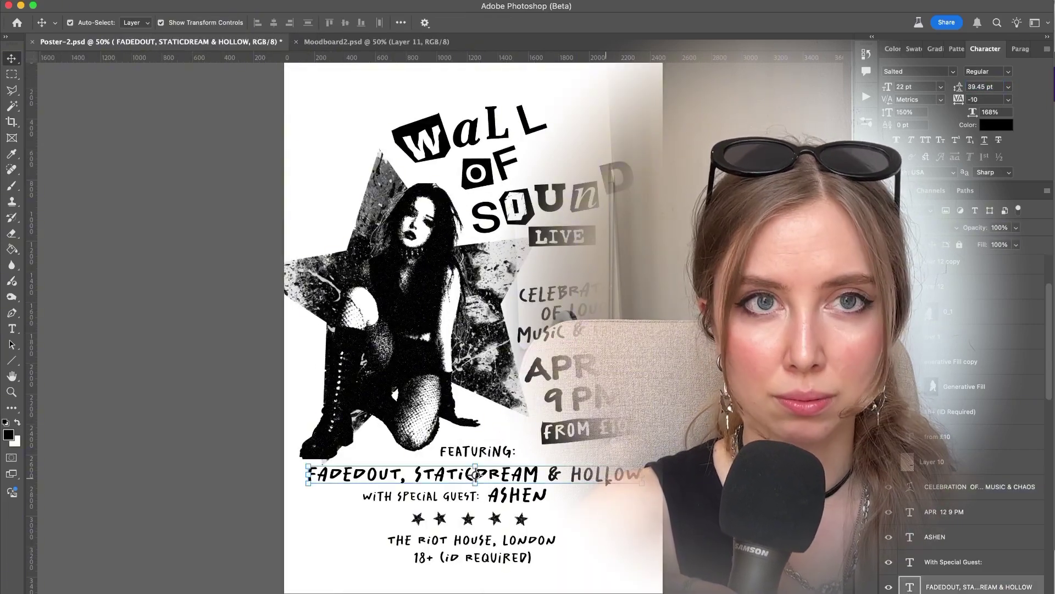
{"action": "left_click", "coordinate": [1008, 100]}
{"action": "left_click", "coordinate": [989, 149]}
{"action": "left_click", "coordinate": [719, 386]}
{"action": "key", "text": "super+minus"}
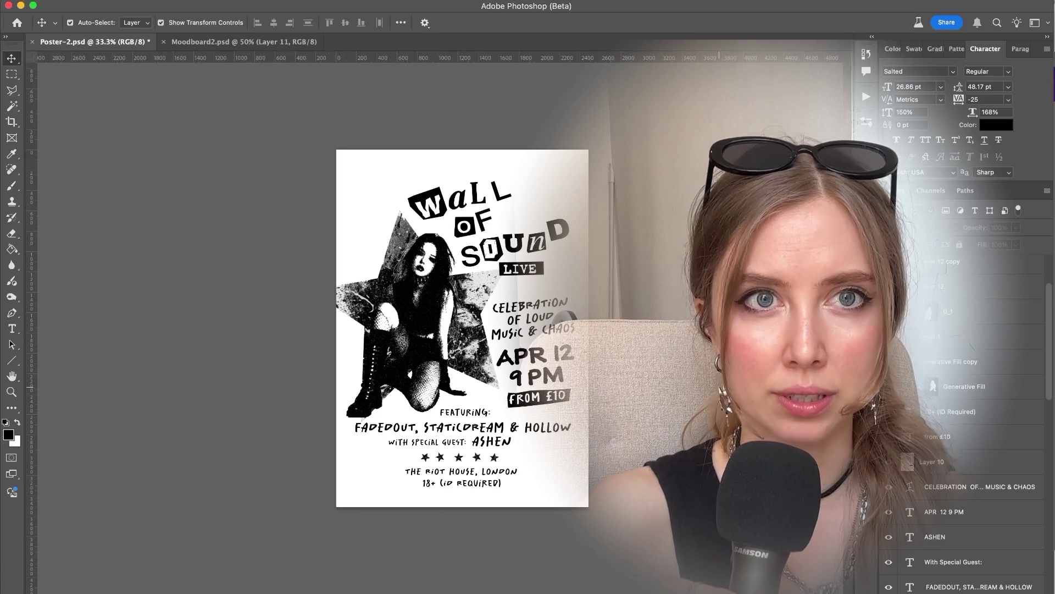
Nudge the tagline and the date text slightly upward
{"action": "left_click_drag", "start_coordinate": [531, 319], "coordinate": [530, 317]}
{"action": "left_click", "coordinate": [628, 333]}
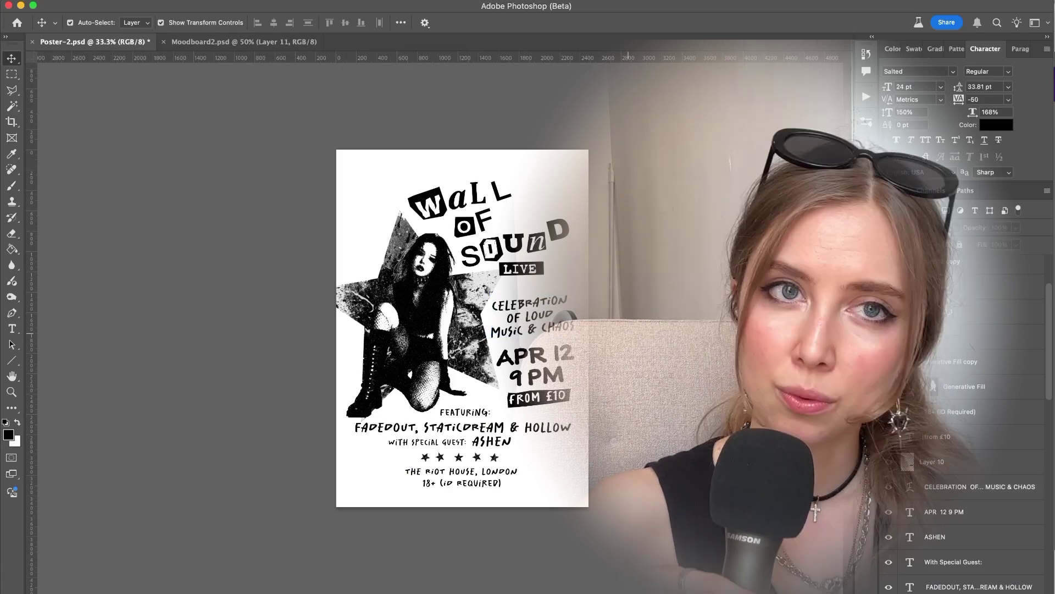
{"action": "key", "text": "super+plus"}
{"action": "left_click_drag", "start_coordinate": [584, 403], "coordinate": [584, 400]}
{"action": "left_click", "coordinate": [737, 412]}
{"action": "key", "text": "super+minus"}
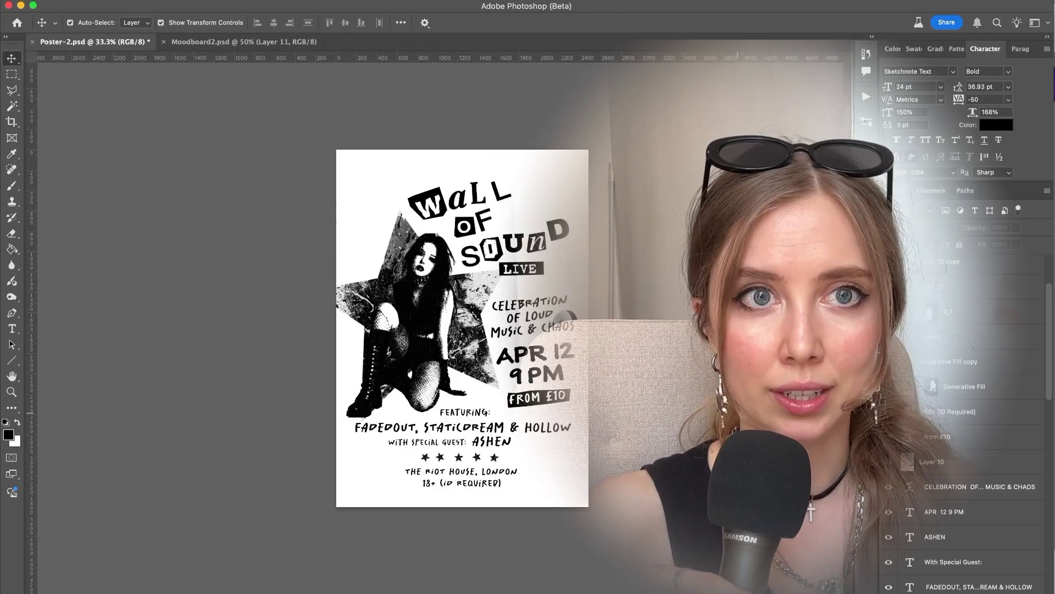
Scale the tagline down to about 19 pt and set its leading to 28 pt
{"action": "left_click", "coordinate": [531, 319]}
{"action": "left_click_drag", "start_coordinate": [491, 337], "coordinate": [497, 335]}
{"action": "left_click", "coordinate": [628, 351]}
{"action": "left_click", "coordinate": [531, 319]}
{"action": "left_click", "coordinate": [1008, 87]}
{"action": "left_click", "coordinate": [984, 219]}
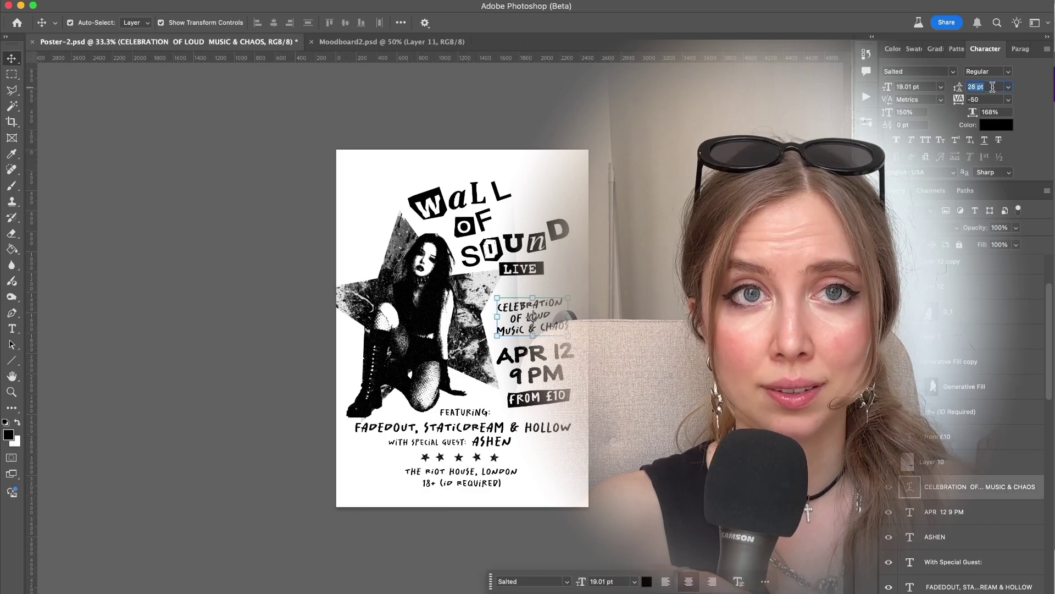
{"action": "left_click", "coordinate": [659, 352]}
Set the tagline's tracking to -25
{"action": "left_click", "coordinate": [542, 323]}
{"action": "left_click", "coordinate": [1008, 99]}
{"action": "left_click", "coordinate": [984, 146]}
{"action": "left_click", "coordinate": [678, 359]}
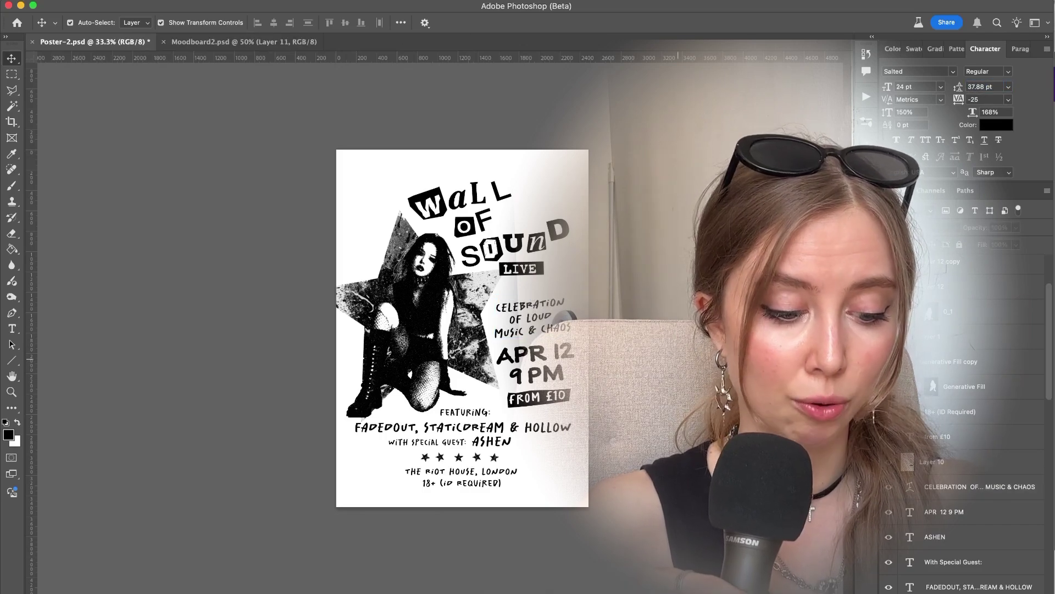
Offset individual stars slightly so the row above the venue looks uneven
{"action": "key", "text": "super+plus"}
{"action": "scroll", "coordinate": [678, 359], "scroll_direction": "right", "scroll_amount": 2}
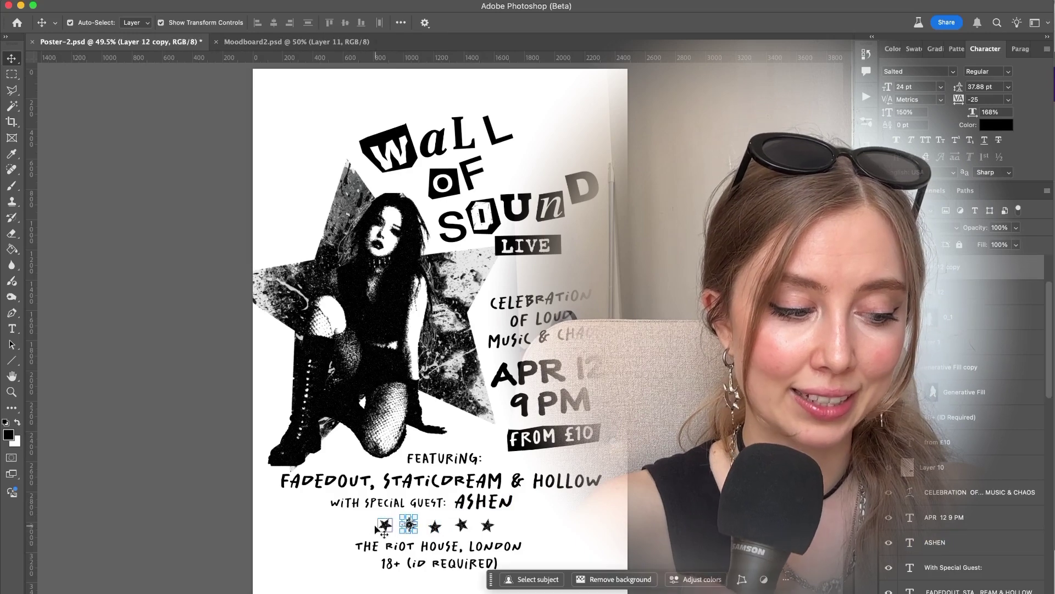
{"action": "key", "text": "super+minus"}
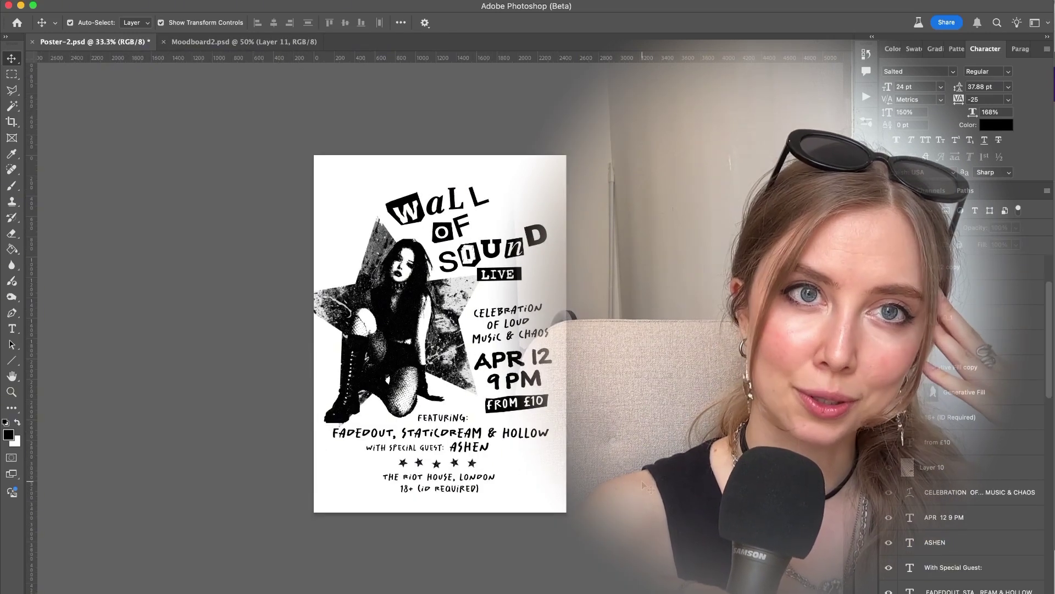
Draw an irregular Polygonal Lasso selection around the date and time text
{"action": "key", "text": "l"}
{"action": "key", "text": "super+plus"}
{"action": "key", "text": "super+plus"}
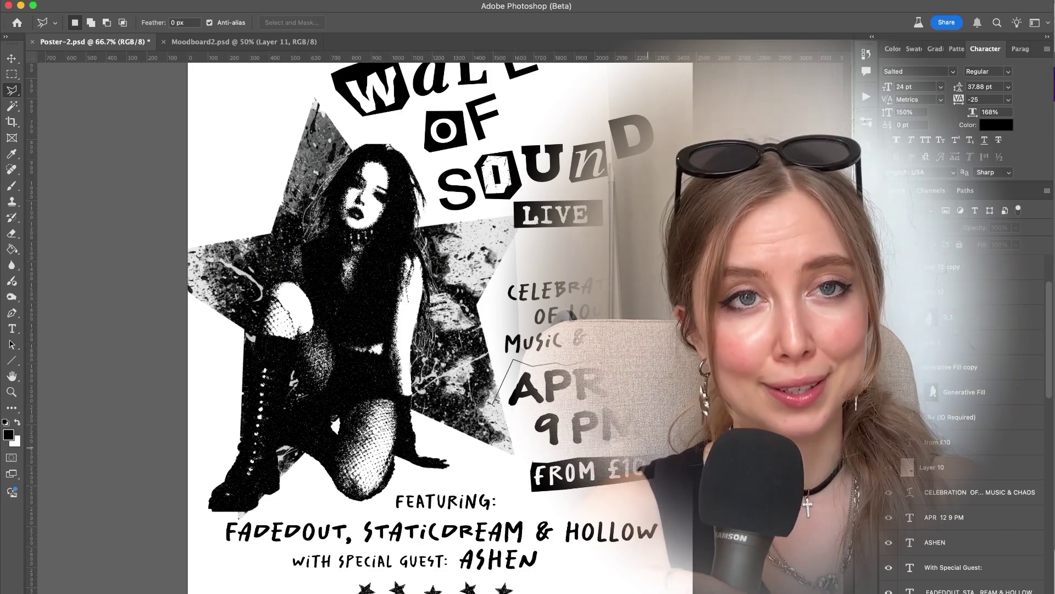
{"action": "left_click", "coordinate": [493, 406]}
Fill the selection with white on a new layer and place that layer beneath the date text
{"action": "left_click", "coordinate": [961, 469]}
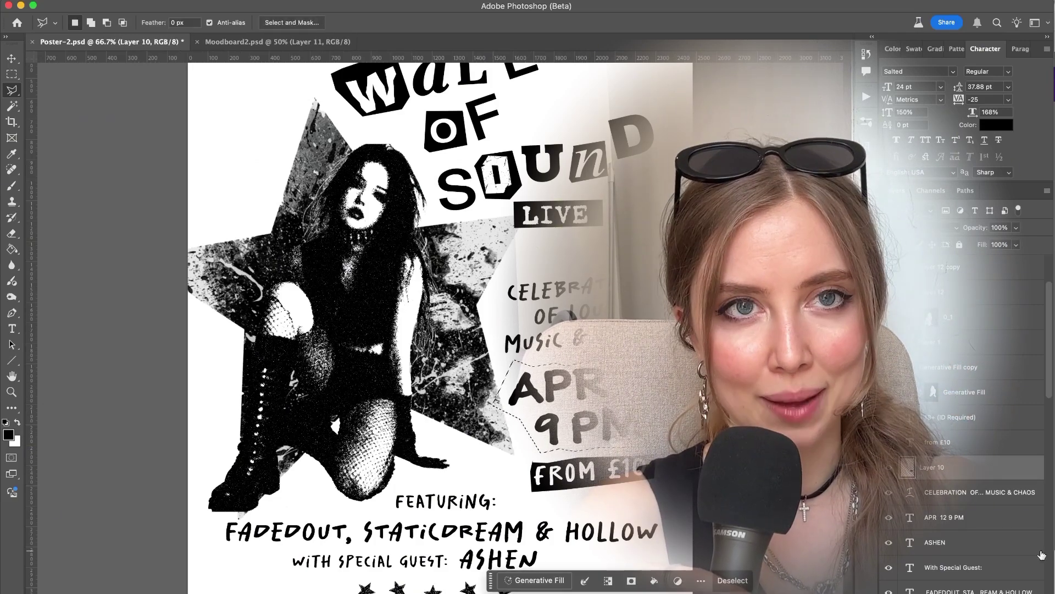
{"action": "key", "text": "super+shift+alt+n"}
{"action": "left_click", "coordinate": [11, 250]}
{"action": "left_click", "coordinate": [17, 422]}
{"action": "left_click", "coordinate": [572, 407]}
{"action": "key", "text": "super+d"}
{"action": "left_click_drag", "start_coordinate": [955, 475], "coordinate": [966, 553]}
Apply a black drop shadow to the white date shape with 17 px distance, 100% spread and 24 px size
{"action": "double_click", "coordinate": [984, 542]}
{"action": "left_click", "coordinate": [710, 521]}
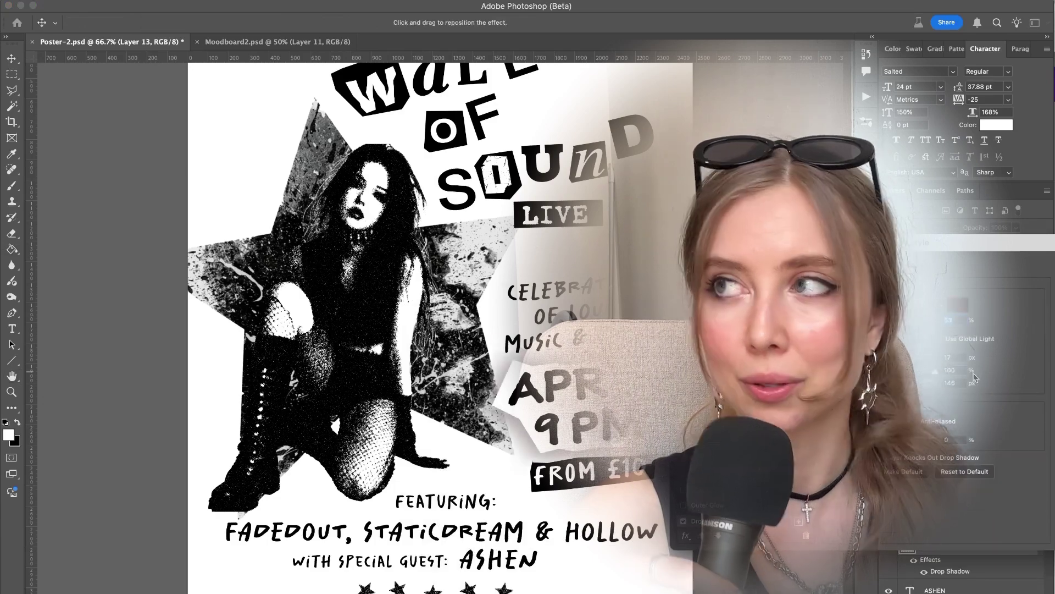
{"action": "mouse_move", "coordinate": [866, 383]}
{"action": "left_mouse_down"}
{"action": "mouse_move", "coordinate": [904, 383]}
{"action": "mouse_move", "coordinate": [867, 383]}
{"action": "left_mouse_up"}
{"action": "left_click", "coordinate": [957, 304]}
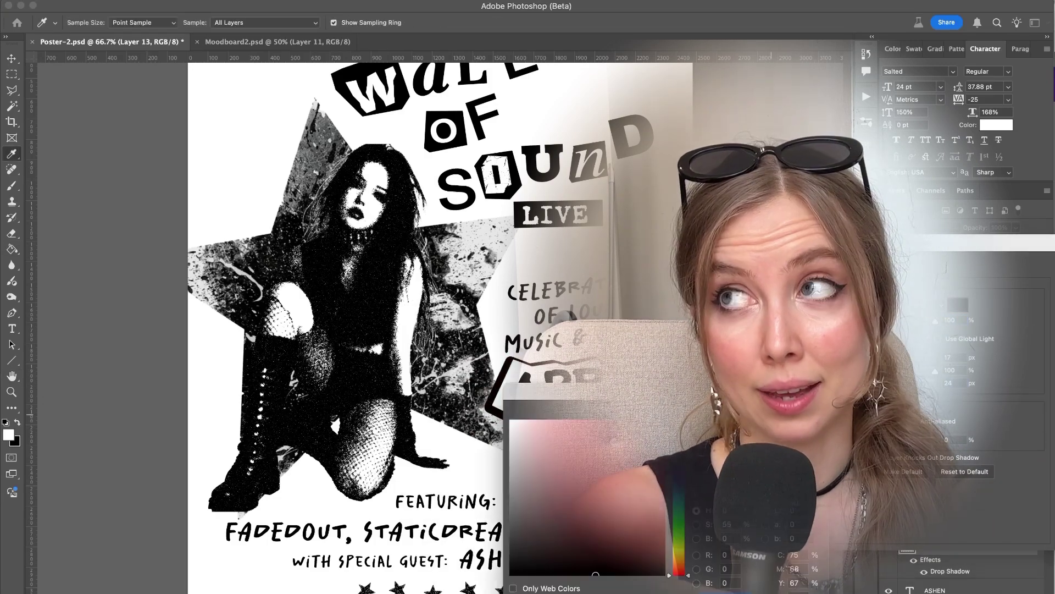
{"action": "left_click", "coordinate": [510, 575]}
{"action": "left_click", "coordinate": [830, 426]}
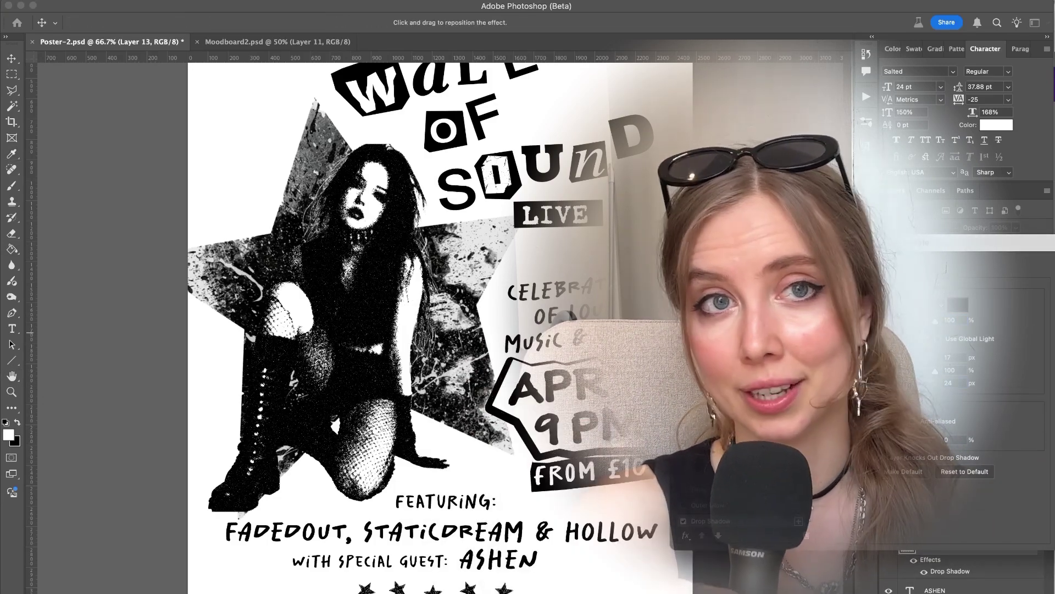
{"action": "key", "text": "Return"}
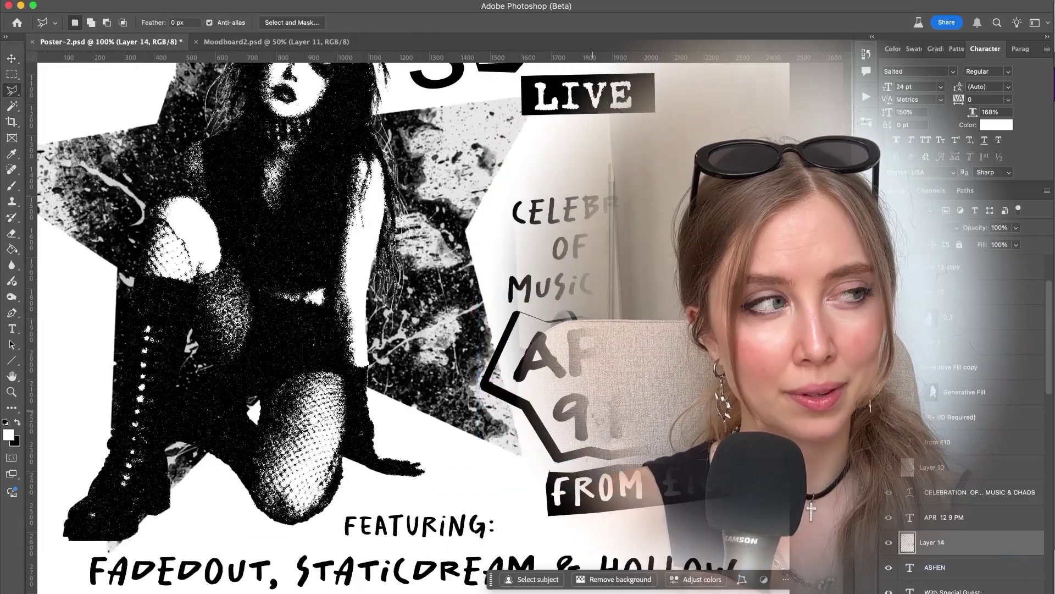
Refine the lower edge of the black outline around the date with a lasso selection, and clear the selection
{"action": "left_click", "coordinate": [607, 461]}
{"action": "key", "text": "super+d"}
{"action": "key", "text": "v"}
{"action": "key", "text": "super+minus"}
{"action": "key", "text": "super+minus"}
{"action": "left_click", "coordinate": [680, 210]}
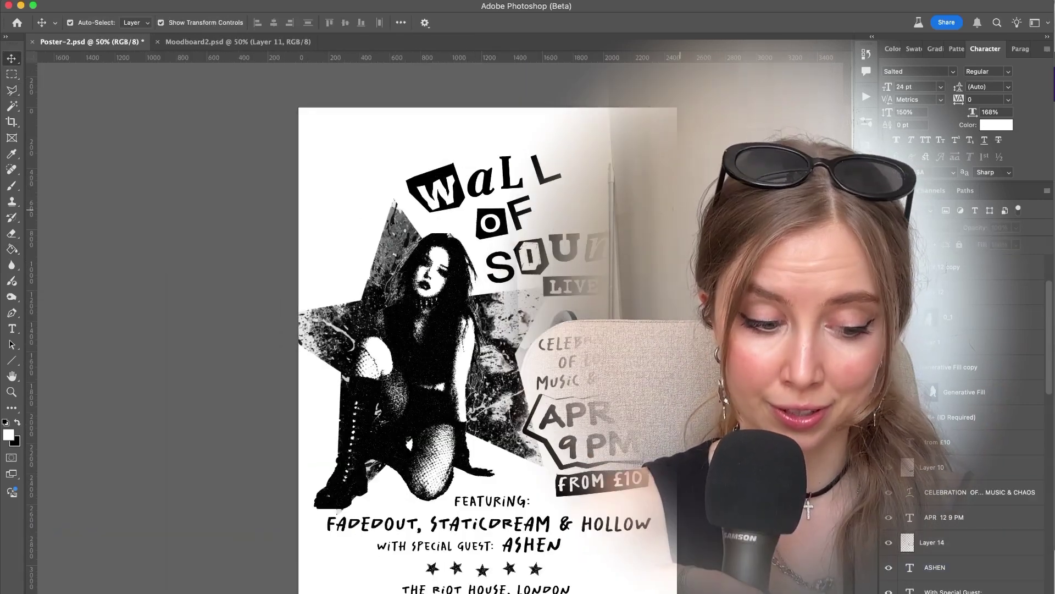
Place the 290.png scribble from the PNG scribble folder near the poster's lower-left text, scale it down and add a layer mask
{"action": "scroll", "coordinate": [680, 210], "scroll_direction": "down", "scroll_amount": 3}
{"action": "scroll", "coordinate": [680, 210], "scroll_direction": "up", "scroll_amount": 1}
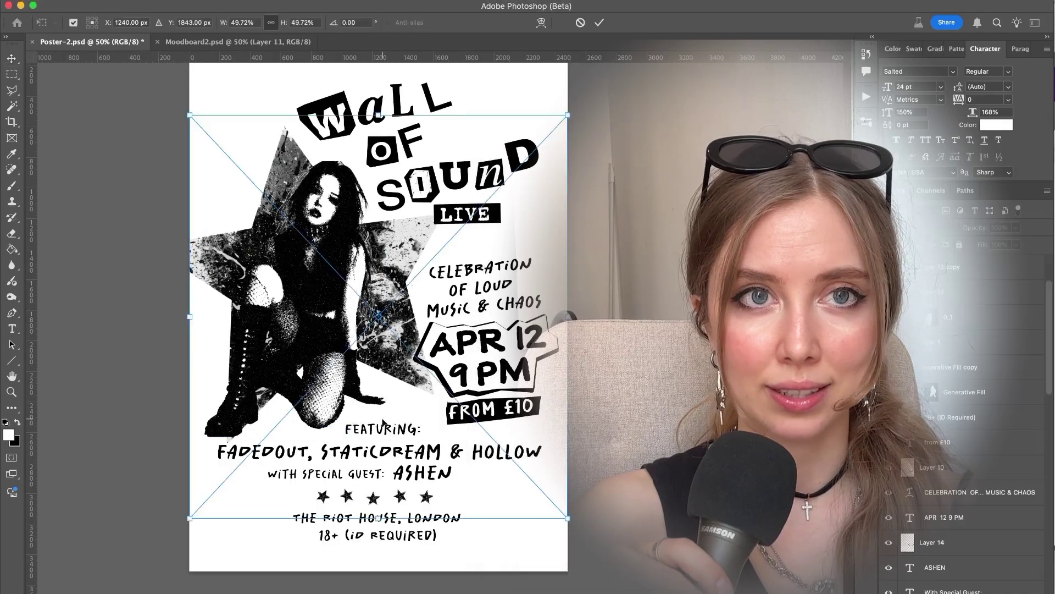
{"action": "key", "text": "super+minus"}
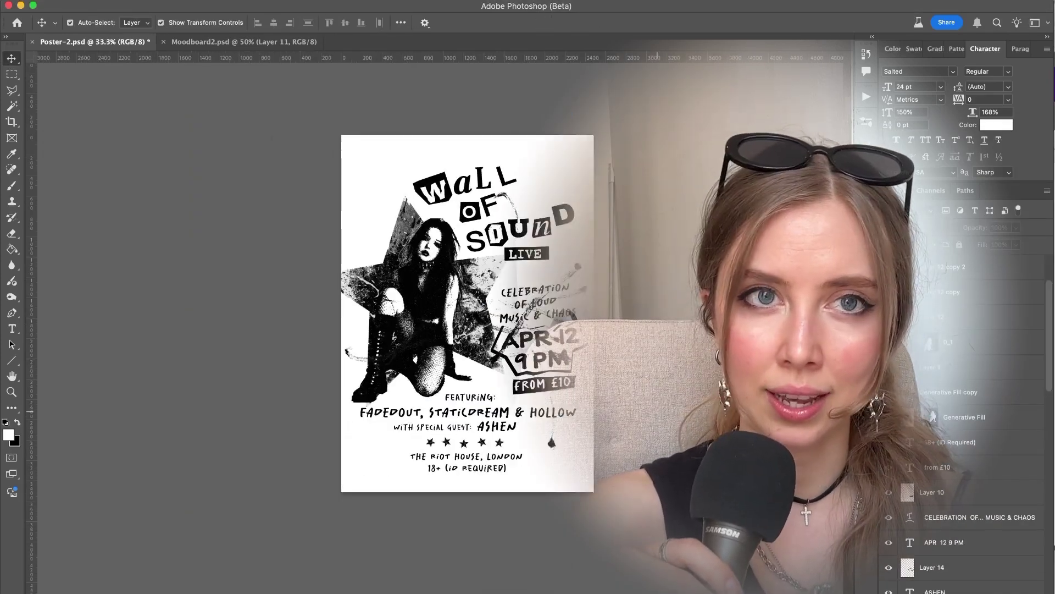
{"action": "key", "text": "super+Tab"}
{"action": "scroll", "coordinate": [813, 352], "scroll_direction": "down", "scroll_amount": 6}
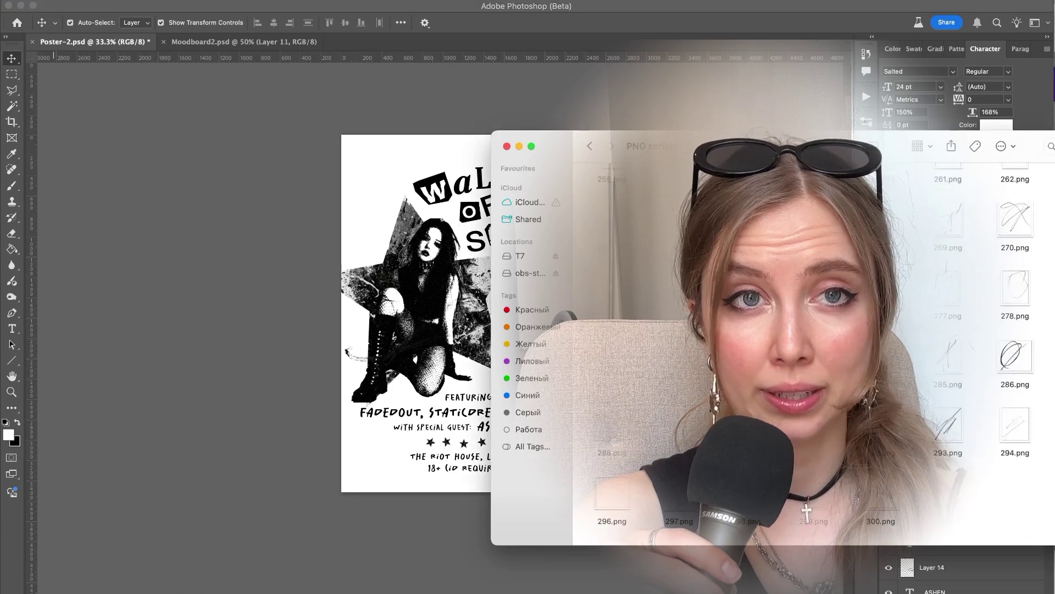
{"action": "left_click_drag", "start_coordinate": [746, 425], "coordinate": [362, 435]}
{"action": "left_click_drag", "start_coordinate": [433, 258], "coordinate": [430, 381]}
{"action": "mouse_move", "coordinate": [593, 358]}
{"action": "left_mouse_down"}
{"action": "mouse_move", "coordinate": [487, 424]}
{"action": "mouse_move", "coordinate": [465, 392]}
{"action": "left_mouse_up"}
{"action": "mouse_move", "coordinate": [454, 462]}
{"action": "left_mouse_down"}
{"action": "mouse_move", "coordinate": [458, 437]}
{"action": "mouse_move", "coordinate": [449, 441]}
{"action": "left_mouse_up"}
{"action": "key", "text": "Return"}
{"action": "left_click", "coordinate": [958, 593]}
{"action": "key", "text": "b"}
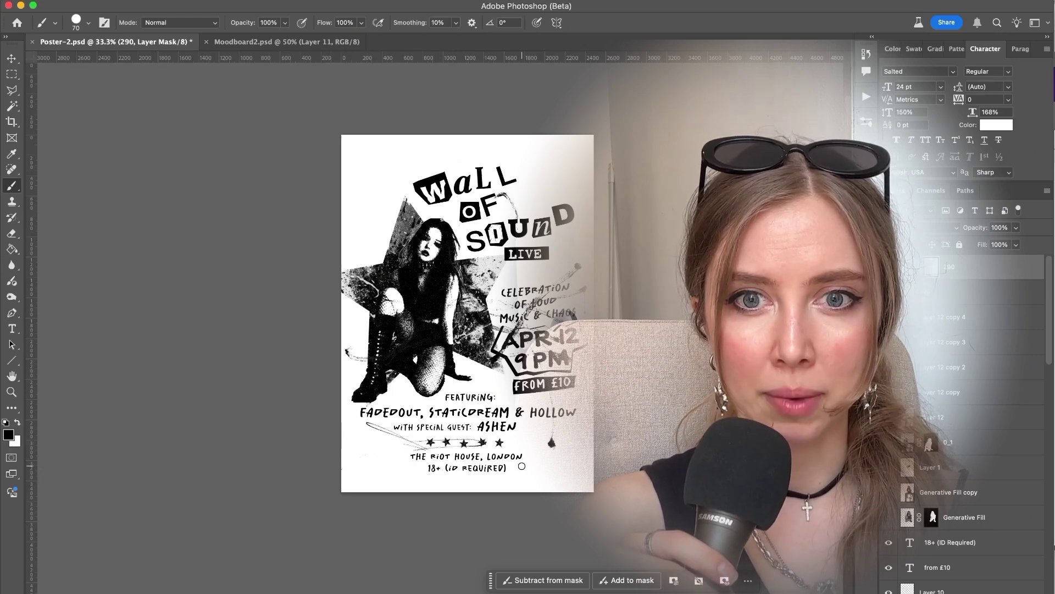
Add a layer mask to the paint splatter and brush it away in black where it overlaps the date text
{"action": "left_click", "coordinate": [11, 60]}
{"action": "left_click", "coordinate": [978, 292]}
{"action": "left_click", "coordinate": [972, 592]}
{"action": "left_click", "coordinate": [108, 212]}
{"action": "left_click", "coordinate": [958, 592]}
{"action": "key", "text": "b"}
{"action": "key", "text": "x"}
{"action": "left_click", "coordinate": [88, 22]}
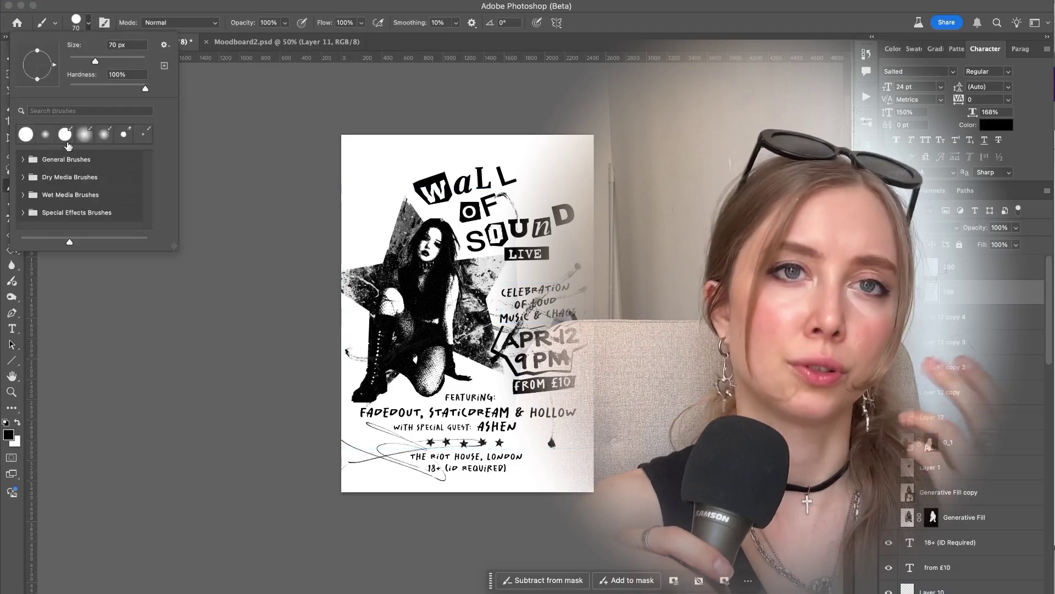
{"action": "double_click", "coordinate": [67, 140]}
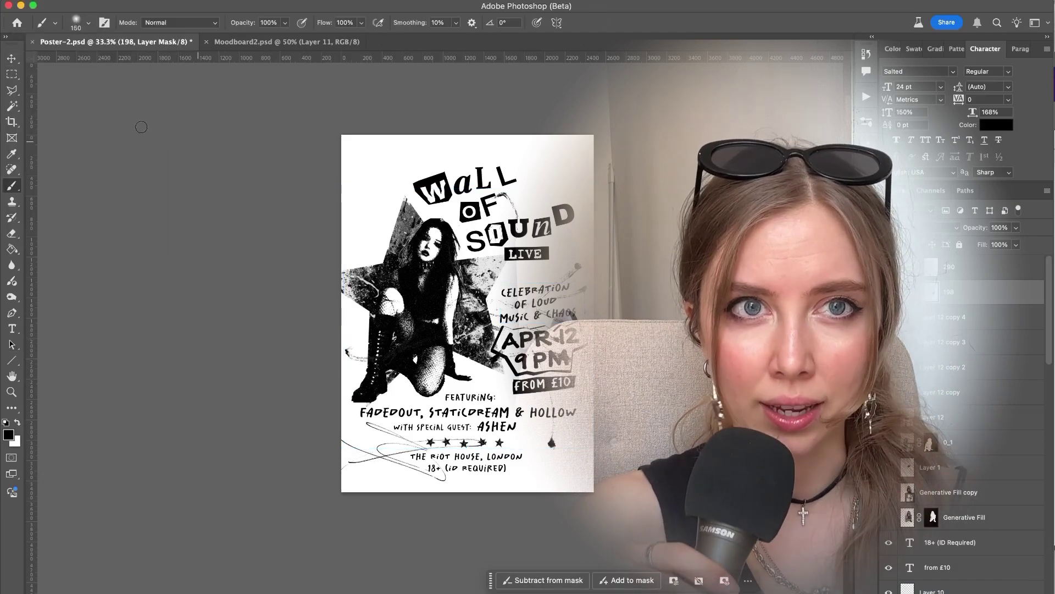
{"action": "left_click_drag", "start_coordinate": [550, 342], "coordinate": [573, 340]}
Nudge the "FROM £10" text and its black label slightly down beneath the date shape
{"action": "left_click", "coordinate": [12, 58]}
{"action": "left_click", "coordinate": [664, 241]}
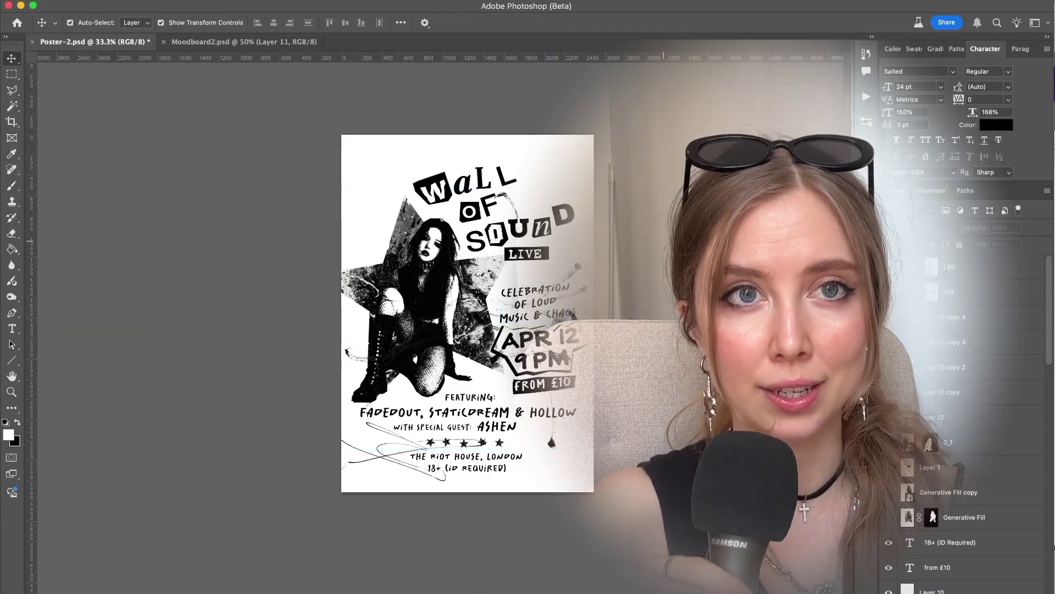
{"action": "scroll", "coordinate": [958, 484], "scroll_direction": "down", "scroll_amount": 3}
{"action": "left_click", "coordinate": [957, 482]}
{"action": "left_click_drag", "start_coordinate": [596, 386], "coordinate": [543, 386]}
{"action": "left_click", "coordinate": [958, 503], "text": "super"}
{"action": "left_click", "coordinate": [956, 453], "text": "super"}
{"action": "left_click", "coordinate": [956, 453], "text": "super"}
{"action": "left_click", "coordinate": [664, 410]}
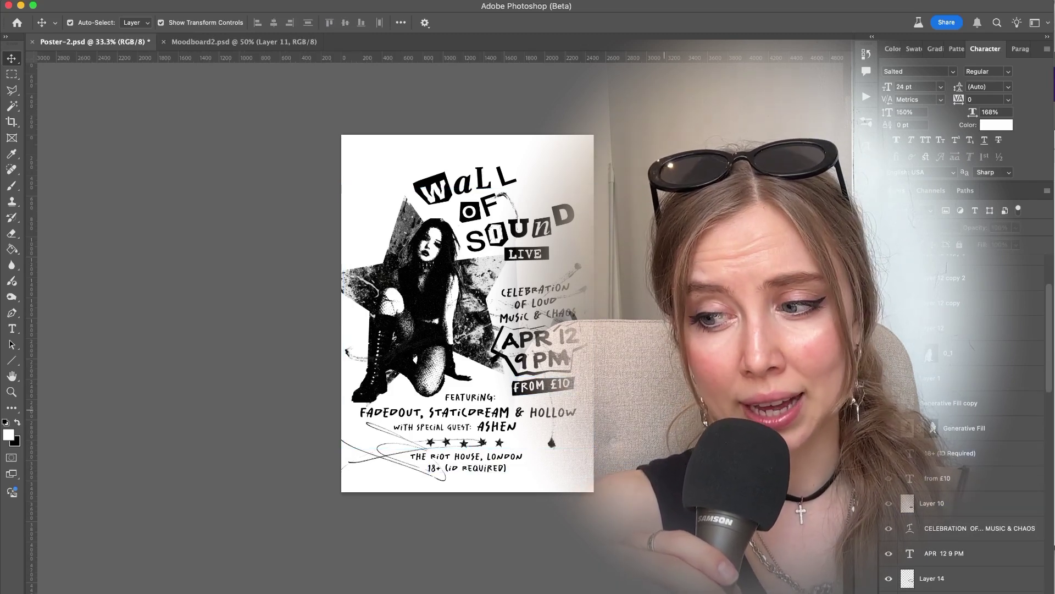
Duplicate the textured star together with its white backing and merge the copies into one layer
{"action": "left_click", "coordinate": [493, 320]}
{"action": "left_click", "coordinate": [964, 587], "text": "shift"}
{"action": "key", "text": "super+j"}
{"action": "key", "text": "super+e"}
{"action": "key", "text": "o"}
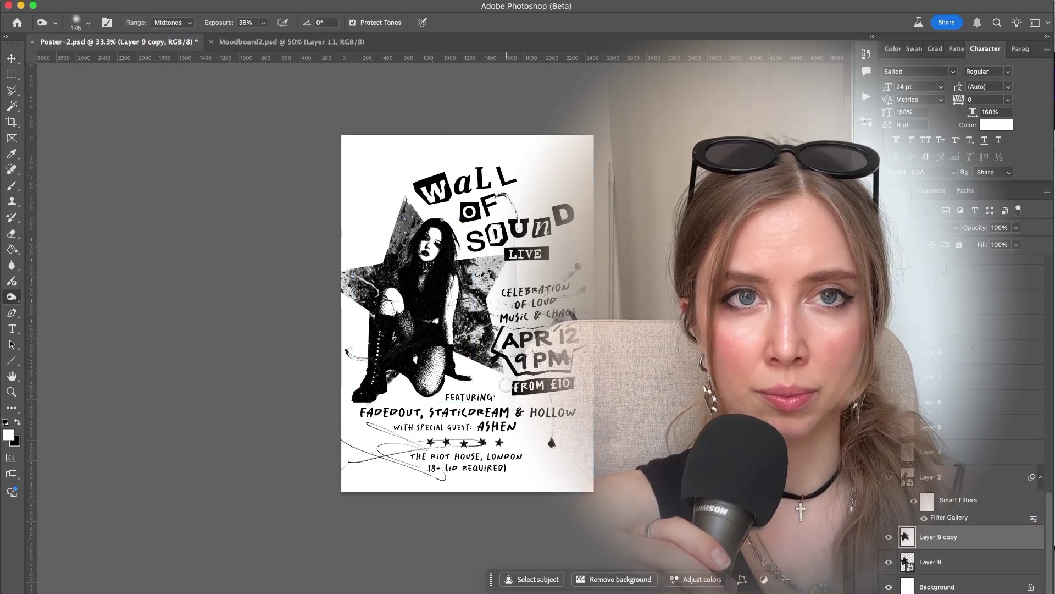
Convert the merged star copy to a smart object and apply a Gaussian Blur to it
{"action": "right_click", "coordinate": [1023, 537]}
{"action": "left_click", "coordinate": [912, 533]}
{"action": "left_click", "coordinate": [17, 422]}
{"action": "left_click", "coordinate": [294, 1]}
{"action": "mouse_move", "coordinate": [317, 160]}
{"action": "left_click", "coordinate": [511, 206]}
{"action": "key", "text": "Return"}
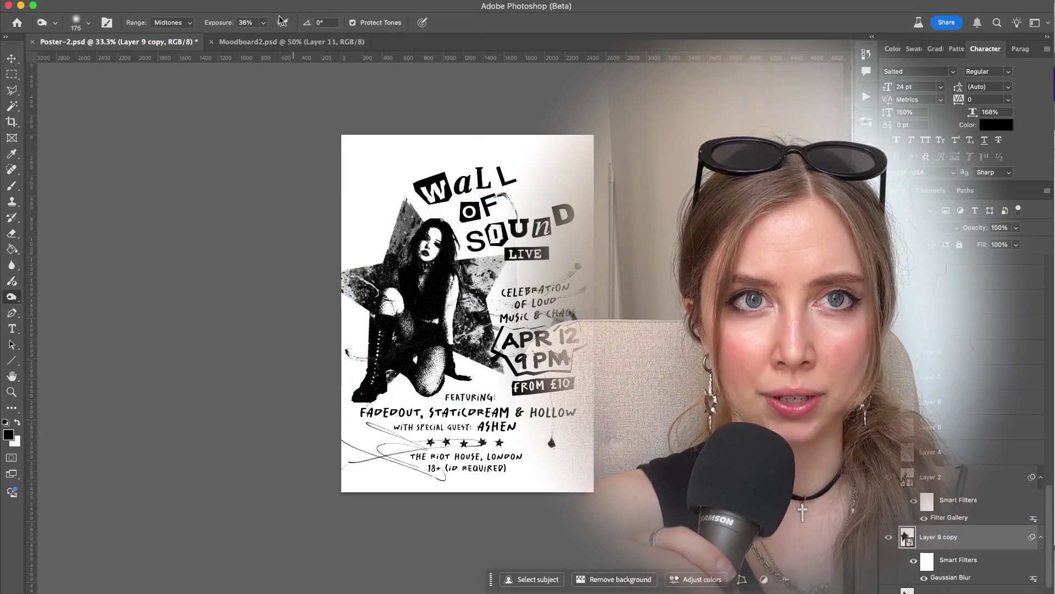
Apply the Torn Edges filter to the star with Image Balance about 30, Smoothness 10 and Contrast 15
{"action": "key", "text": "v"}
{"action": "left_click", "coordinate": [294, 1]}
{"action": "left_click", "coordinate": [336, 89]}
{"action": "key", "text": "super+minus"}
{"action": "key", "text": "super+minus"}
{"action": "left_click", "coordinate": [852, 211]}
{"action": "left_click", "coordinate": [752, 211]}
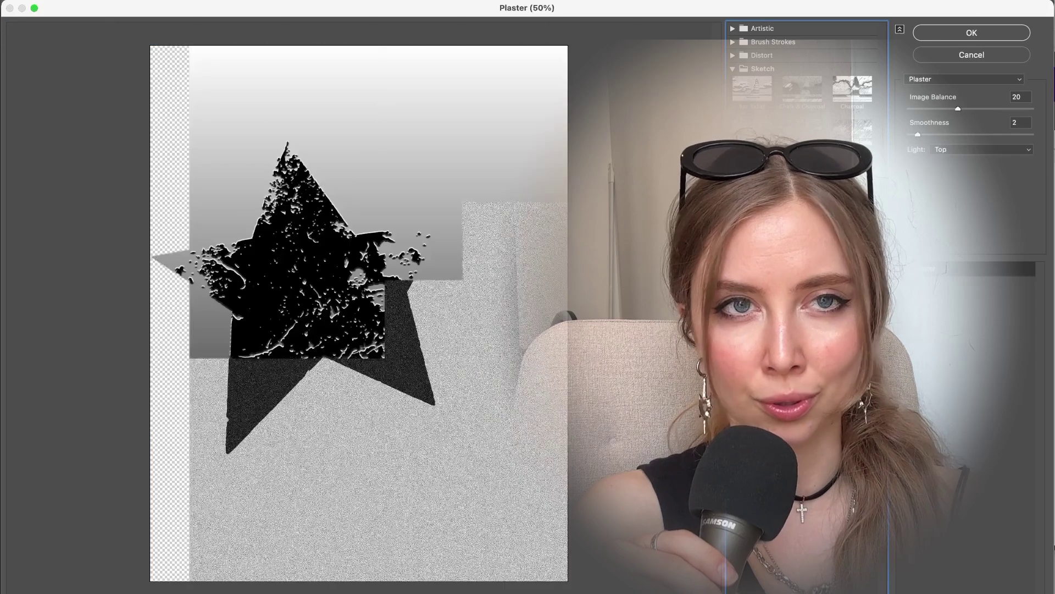
{"action": "left_click", "coordinate": [753, 251]}
{"action": "left_click_drag", "start_coordinate": [994, 109], "coordinate": [956, 108]}
{"action": "left_click_drag", "start_coordinate": [958, 160], "coordinate": [981, 160]}
{"action": "left_click_drag", "start_coordinate": [1023, 134], "coordinate": [988, 135]}
{"action": "left_click_drag", "start_coordinate": [955, 108], "coordinate": [981, 109]}
{"action": "left_click", "coordinate": [802, 317]}
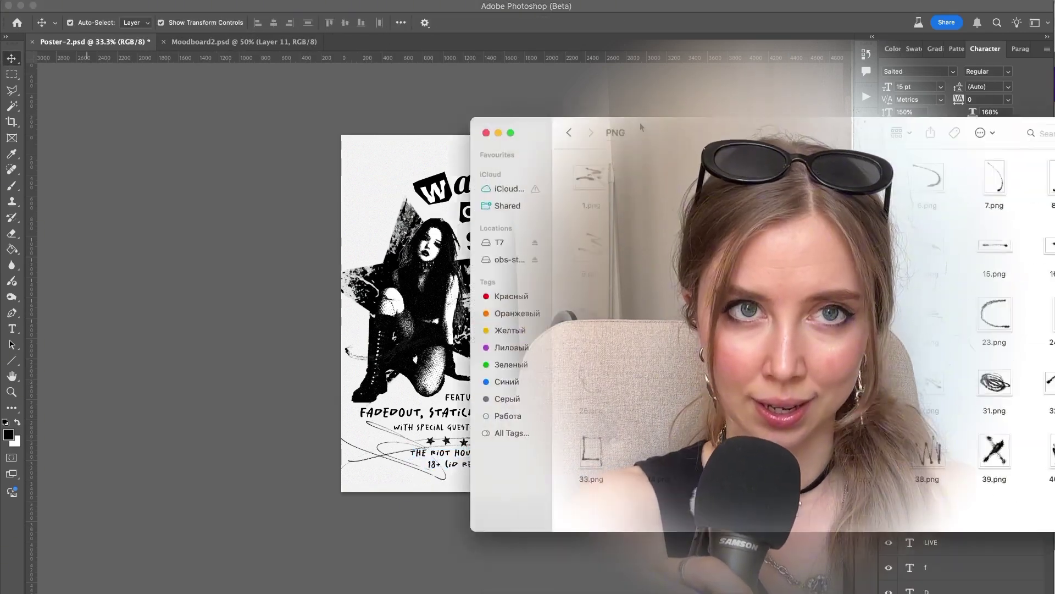
Place a dotted ink splatter image from the PNG folder near the poster's lower-right corner, scaled to 18.01%
{"action": "left_click_drag", "start_coordinate": [642, 128], "coordinate": [652, 146]}
{"action": "left_click_drag", "start_coordinate": [668, 264], "coordinate": [330, 476]}
{"action": "left_click_drag", "start_coordinate": [341, 196], "coordinate": [525, 367]}
{"action": "left_click_drag", "start_coordinate": [559, 400], "coordinate": [549, 450]}
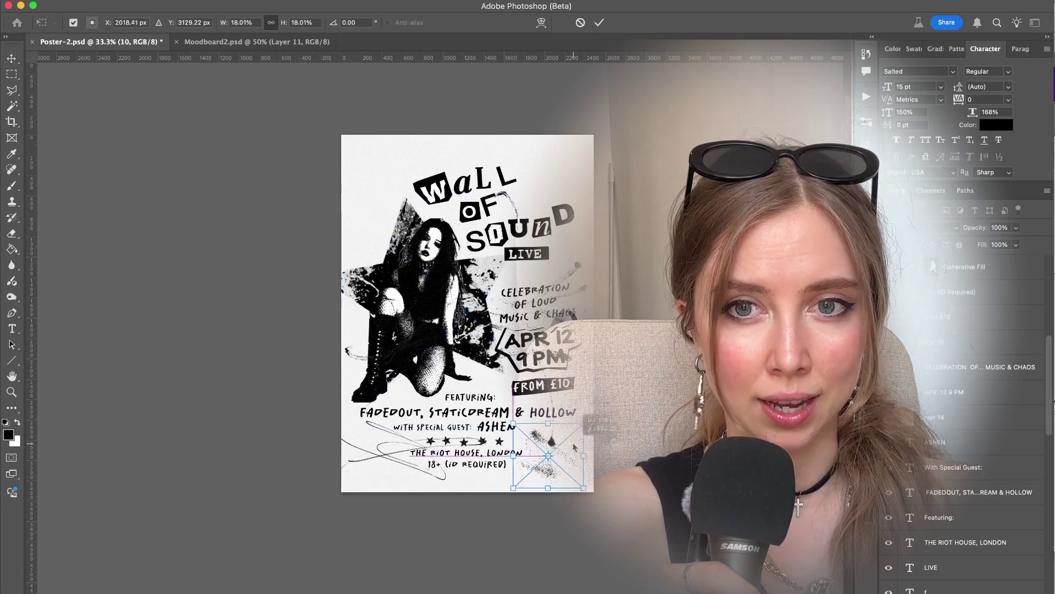
{"action": "key", "text": "Return"}
{"action": "key", "text": "Return"}
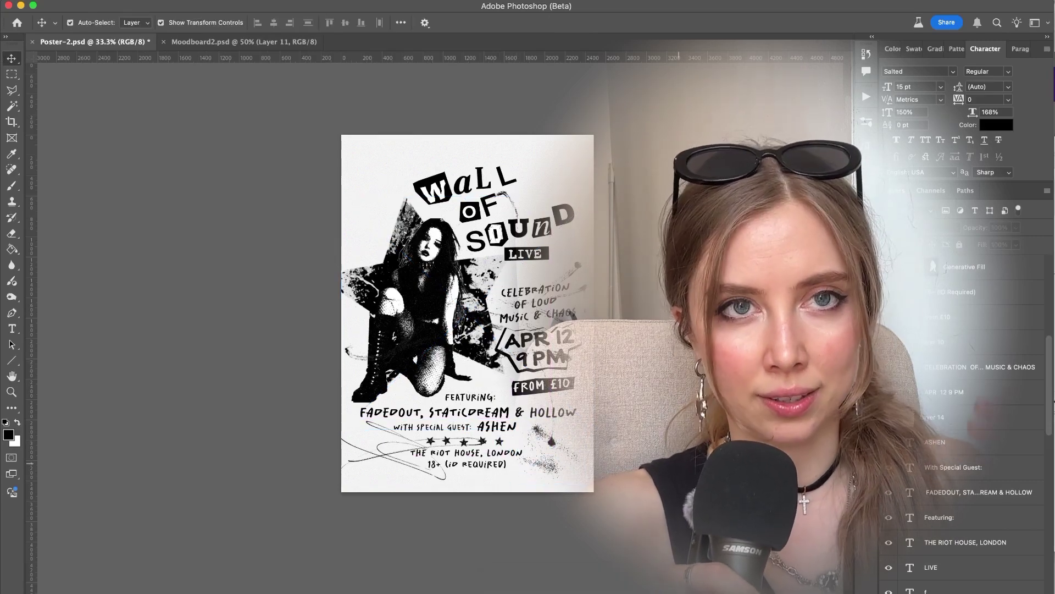
Place the photocopy texture 2texturefabrik_photocopies_vol-3_10 over the whole poster, blend it with Multiply and lock its layer
{"action": "key", "text": "super+Tab"}
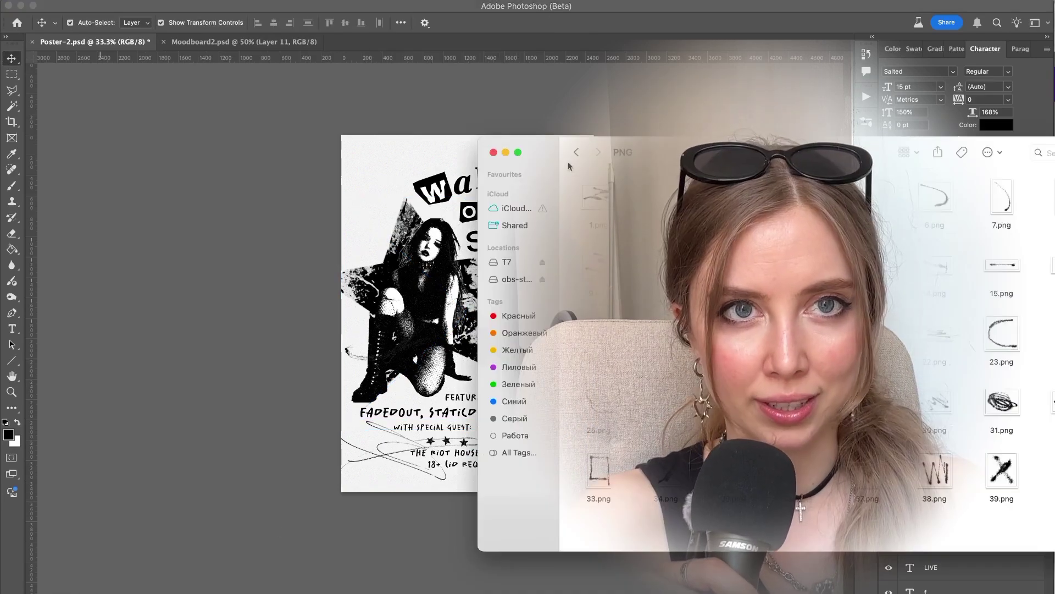
{"action": "left_click", "coordinate": [575, 153]}
{"action": "left_click", "coordinate": [576, 153]}
{"action": "left_click", "coordinate": [575, 153]}
{"action": "double_click", "coordinate": [666, 264]}
{"action": "left_click_drag", "start_coordinate": [623, 227], "coordinate": [555, 468]}
{"action": "left_click_drag", "start_coordinate": [556, 187], "coordinate": [598, 127]}
{"action": "key", "text": "Return"}
{"action": "left_click", "coordinate": [929, 228]}
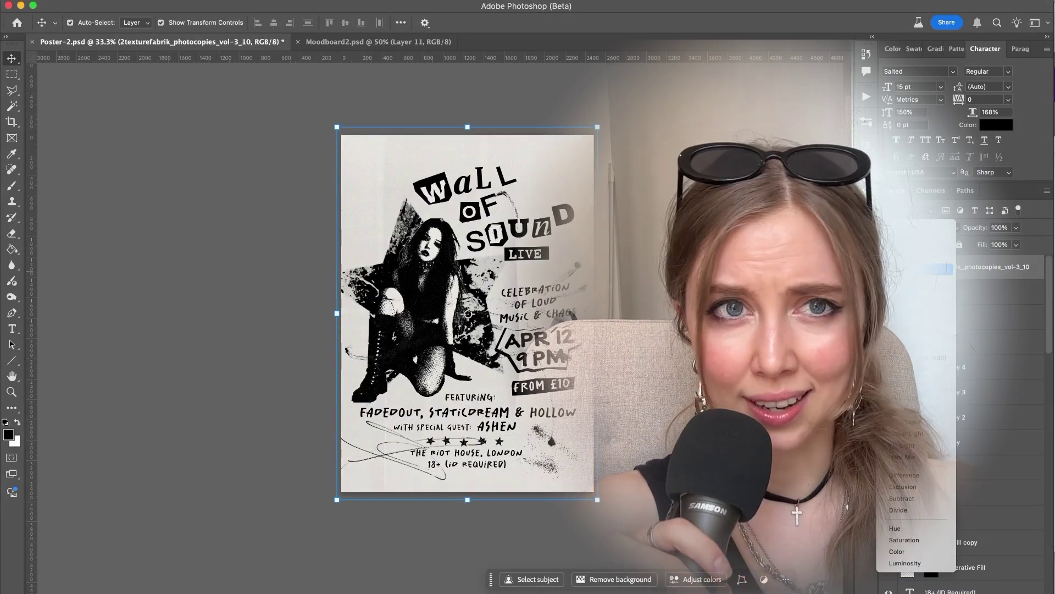
{"action": "left_click", "coordinate": [934, 270]}
{"action": "left_click", "coordinate": [960, 244]}
Refine the layer mask of the paint splatter layer 198 with a 400 px brush near the title
{"action": "left_click", "coordinate": [957, 342]}
{"action": "left_click", "coordinate": [889, 343]}
{"action": "left_click", "coordinate": [889, 342]}
{"action": "left_click", "coordinate": [931, 342]}
{"action": "key", "text": "b"}
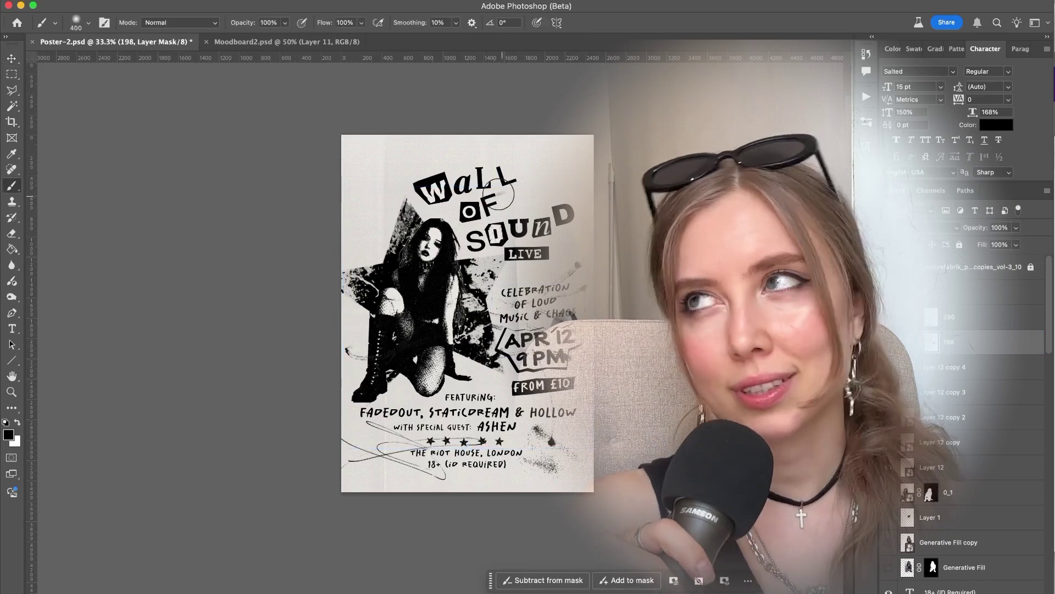
{"action": "key", "text": "v"}
Add a pink solid colour fill of RGB 255, 174, 174 above the photocopy texture and blend it with Multiply
{"action": "left_click", "coordinate": [973, 267]}
{"action": "left_click", "coordinate": [970, 593]}
{"action": "left_click", "coordinate": [990, 427]}
{"action": "left_click", "coordinate": [566, 431]}
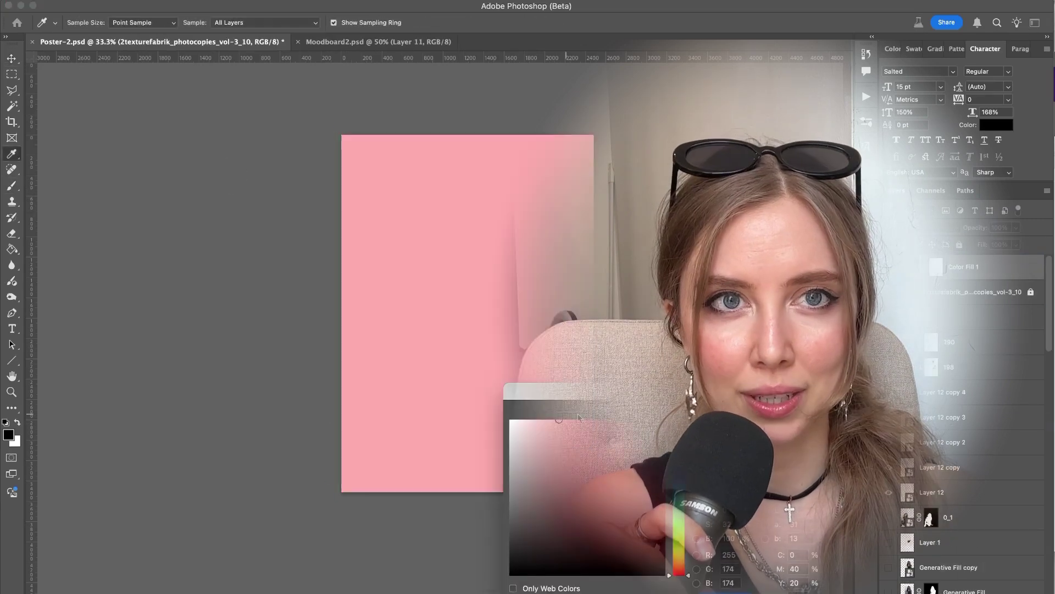
{"action": "key", "text": "Return"}
{"action": "left_click", "coordinate": [929, 227]}
{"action": "left_click", "coordinate": [935, 268]}
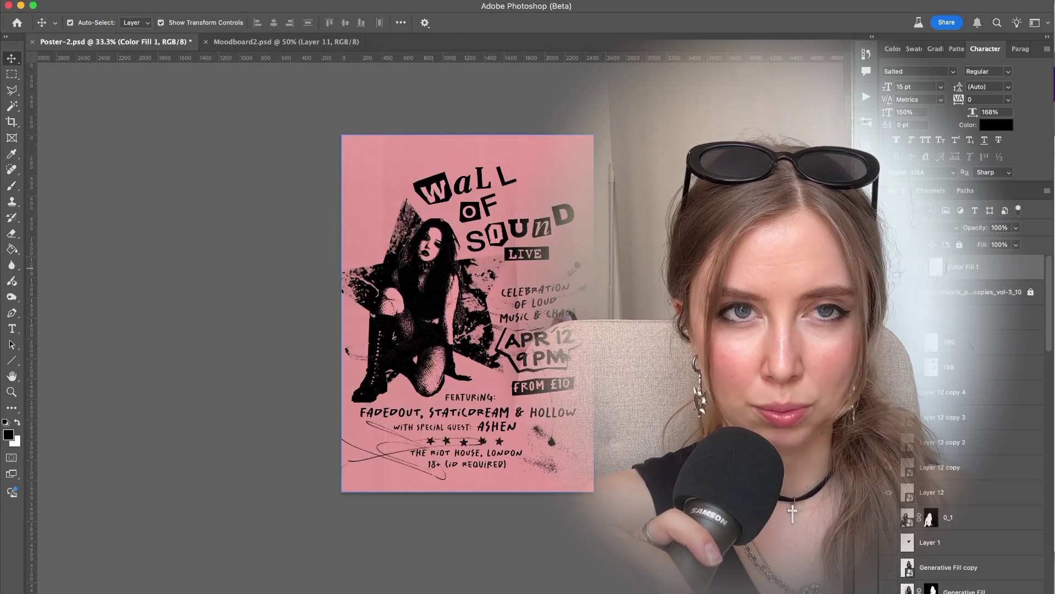
Strengthen the photocopy texture with a Curves adjustment and lock its layer again
{"action": "left_click", "coordinate": [971, 297]}
{"action": "key", "text": "ctrl+m"}
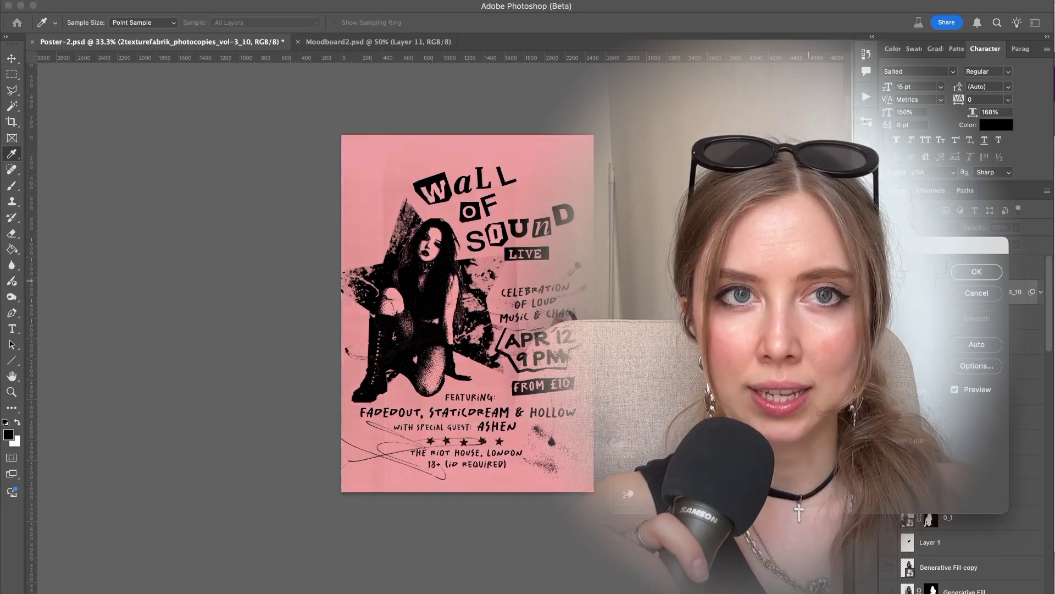
{"action": "left_click_drag", "start_coordinate": [782, 400], "coordinate": [814, 299]}
{"action": "left_click", "coordinate": [977, 271]}
{"action": "left_click", "coordinate": [959, 245]}
Remove the dotted ink splatter from the poster's lower-right area, hiding the colour fill temporarily to reach it
{"action": "left_click", "coordinate": [965, 266]}
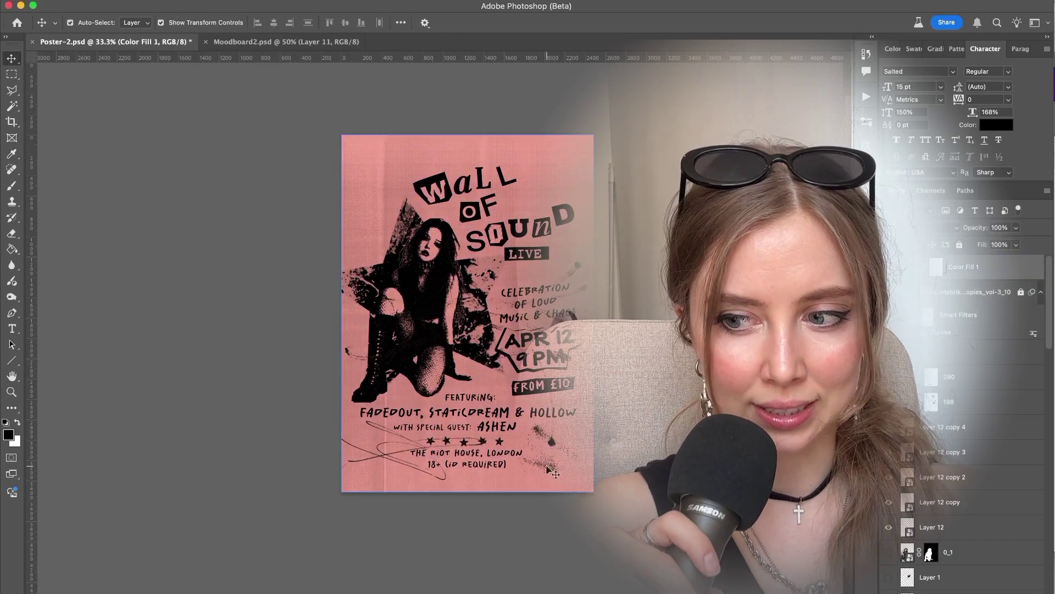
{"action": "left_click", "coordinate": [889, 266]}
{"action": "left_click", "coordinate": [544, 461]}
{"action": "left_click", "coordinate": [552, 441], "text": "shift"}
{"action": "left_click", "coordinate": [645, 323]}
{"action": "left_click", "coordinate": [889, 267]}
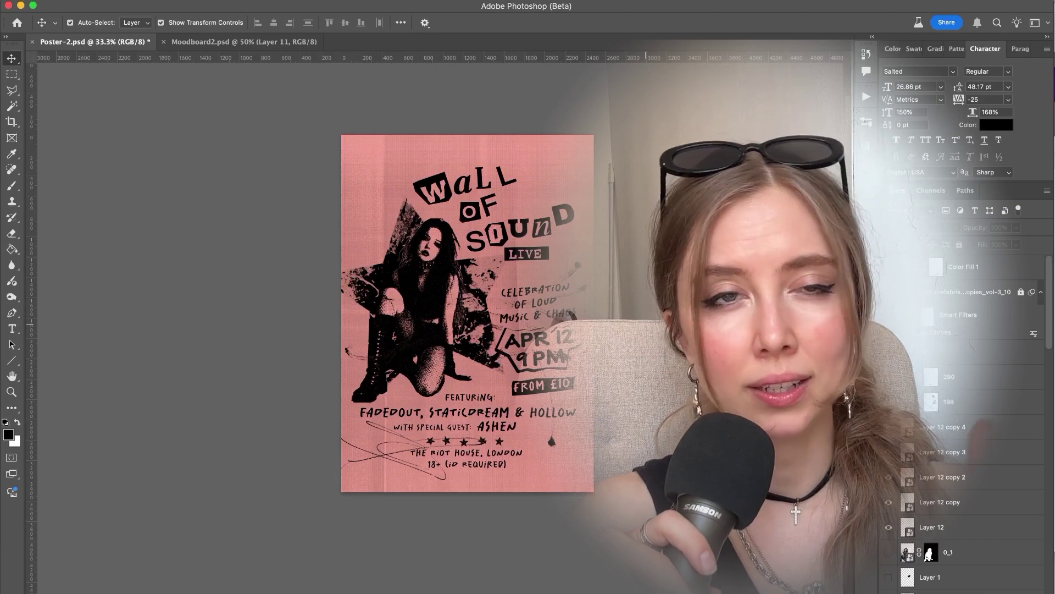
Change the colour fill over the poster to the cooler pink #f7b9dd
{"action": "left_click", "coordinate": [970, 266]}
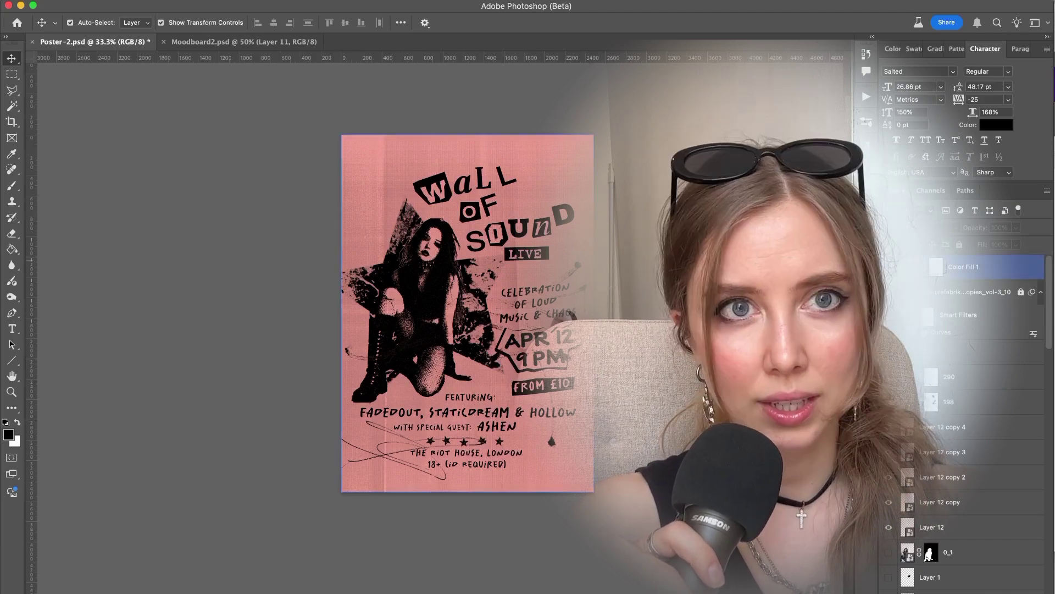
{"action": "double_click", "coordinate": [913, 265]}
{"action": "left_click", "coordinate": [720, 379]}
{"action": "left_click", "coordinate": [672, 379]}
{"action": "left_click", "coordinate": [785, 415]}
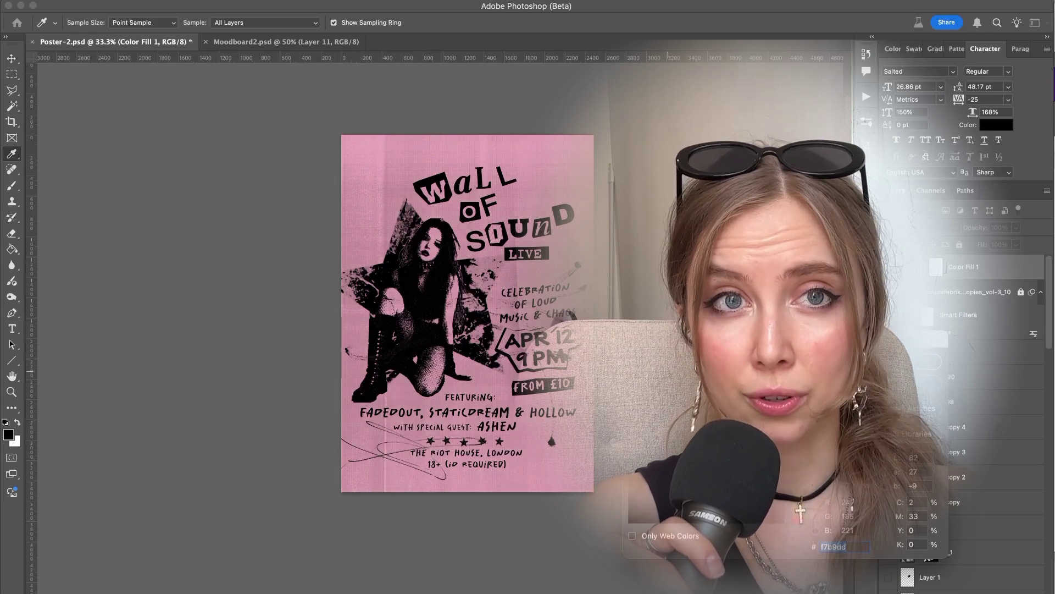
{"action": "key", "text": "Return"}
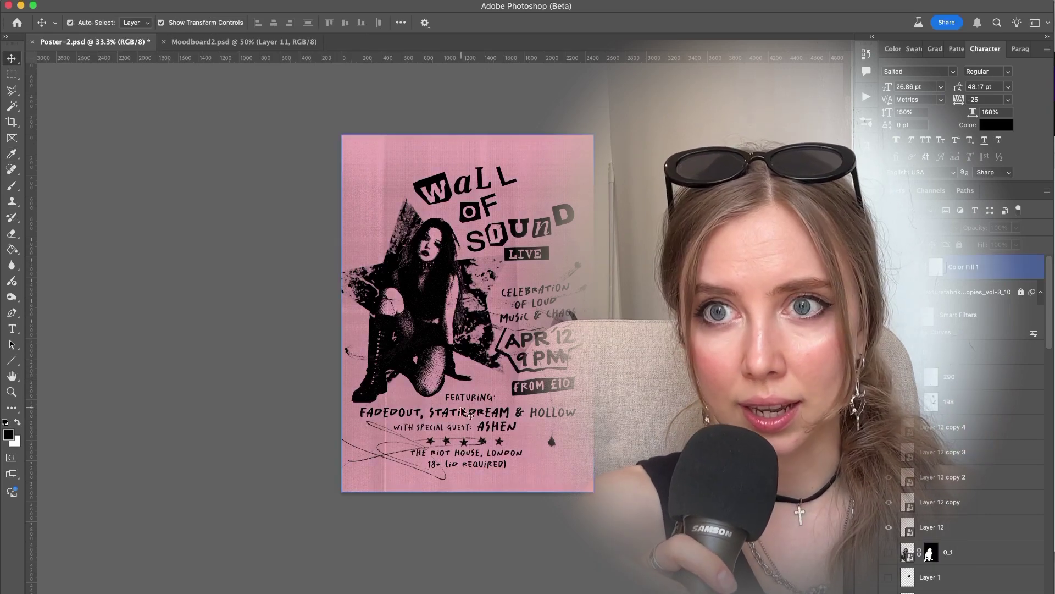
Group the bottom event text layers with the row of stars, duplicate the group and merge the copy
{"action": "left_click", "coordinate": [470, 397]}
{"action": "scroll", "coordinate": [959, 493], "scroll_direction": "down", "scroll_amount": 2}
{"action": "left_click", "coordinate": [958, 492]}
{"action": "left_click", "coordinate": [944, 392], "text": "shift"}
{"action": "scroll", "coordinate": [945, 403], "scroll_direction": "up", "scroll_amount": 3}
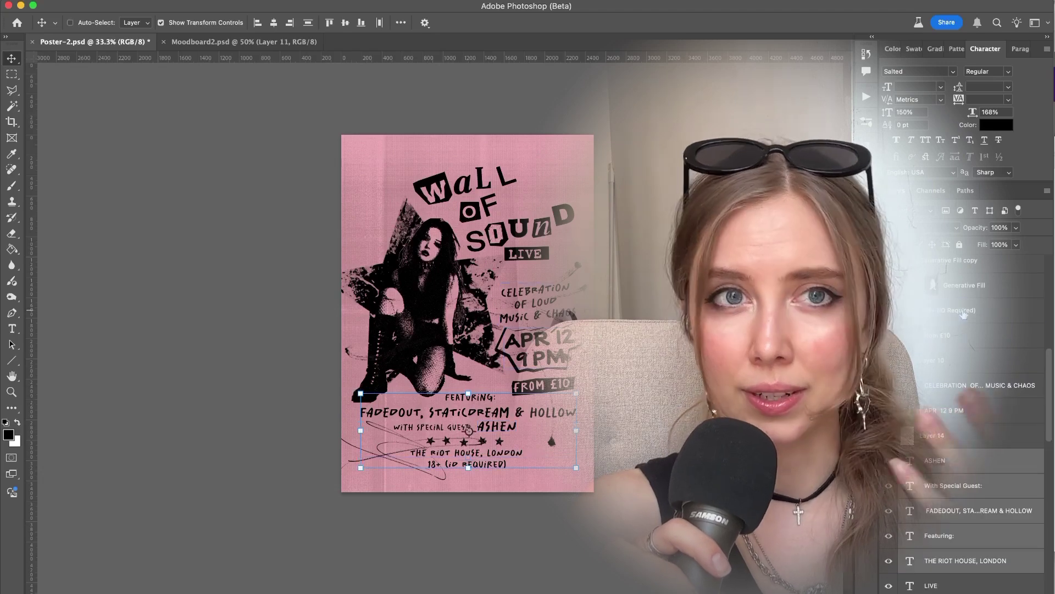
{"action": "scroll", "coordinate": [940, 379], "scroll_direction": "up", "scroll_amount": 4}
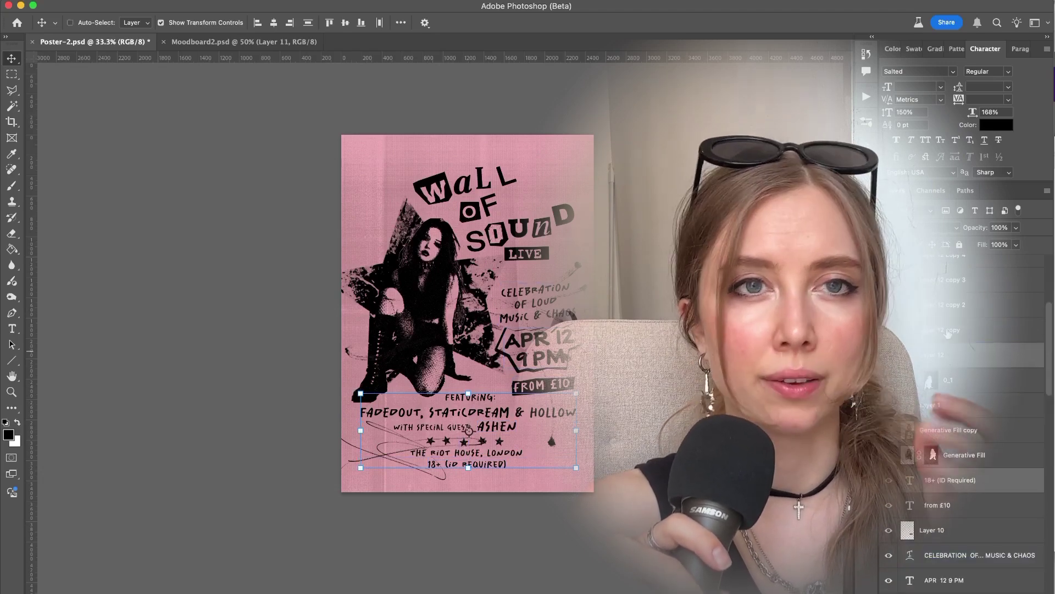
{"action": "left_click", "coordinate": [948, 331], "text": "super"}
{"action": "scroll", "coordinate": [948, 330], "scroll_direction": "up", "scroll_amount": 3}
{"action": "left_click", "coordinate": [948, 378], "text": "super"}
{"action": "key", "text": "super+g"}
{"action": "key", "text": "super+j"}
{"action": "key", "text": "super+e"}
Add a white-filled layer beneath the merged bottom text copy and merge the two
{"action": "left_click", "coordinate": [299, 1]}
{"action": "mouse_move", "coordinate": [310, 173]}
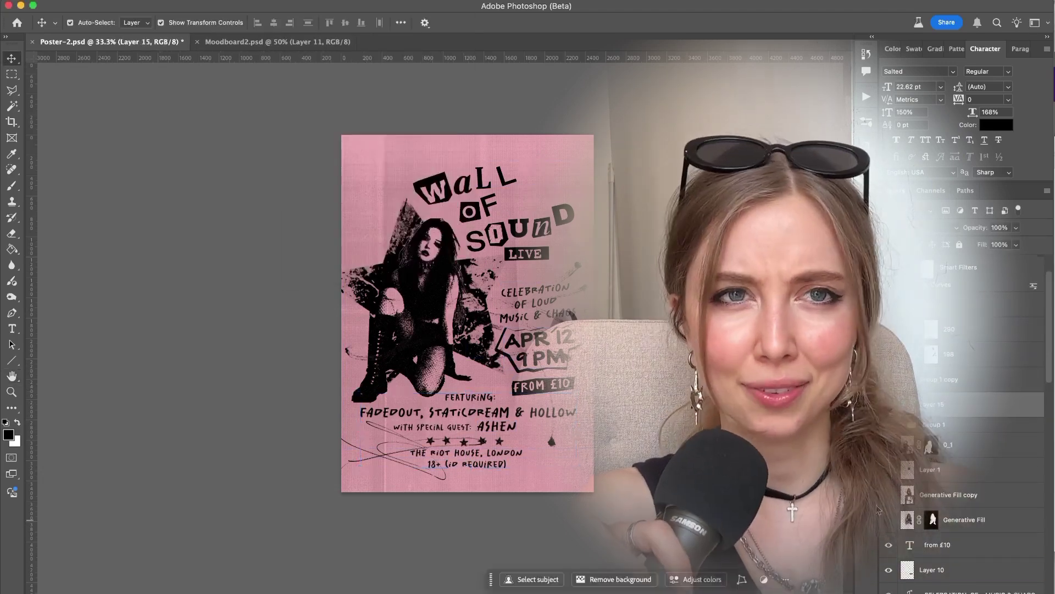
{"action": "key", "text": "g"}
{"action": "key", "text": "x"}
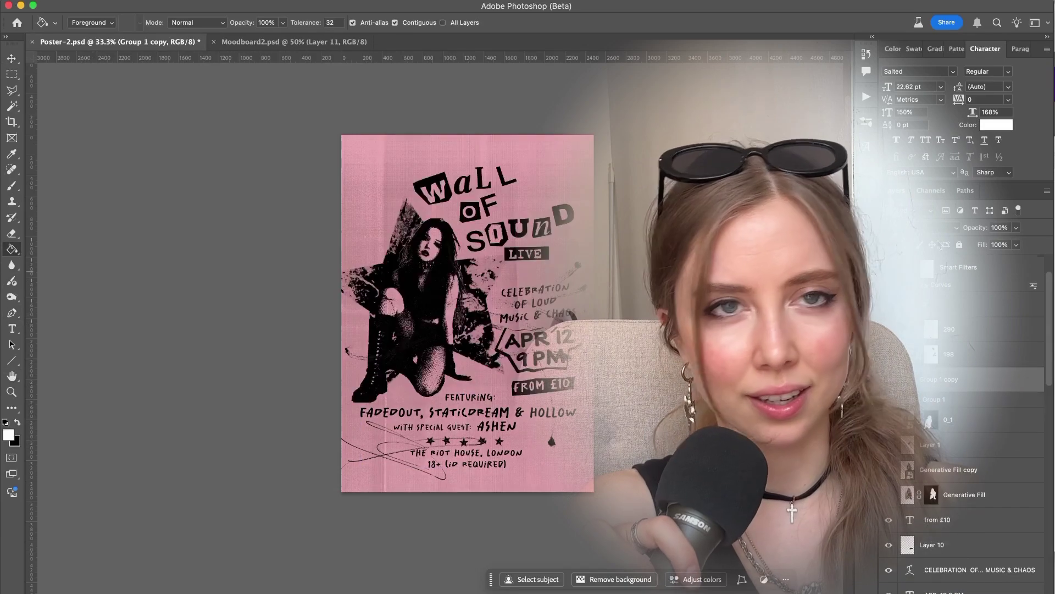
Apply the Torn Edges filter to the bottom text with Image Balance 33, Smoothness 11 and Contrast 18
{"action": "right_click", "coordinate": [966, 380]}
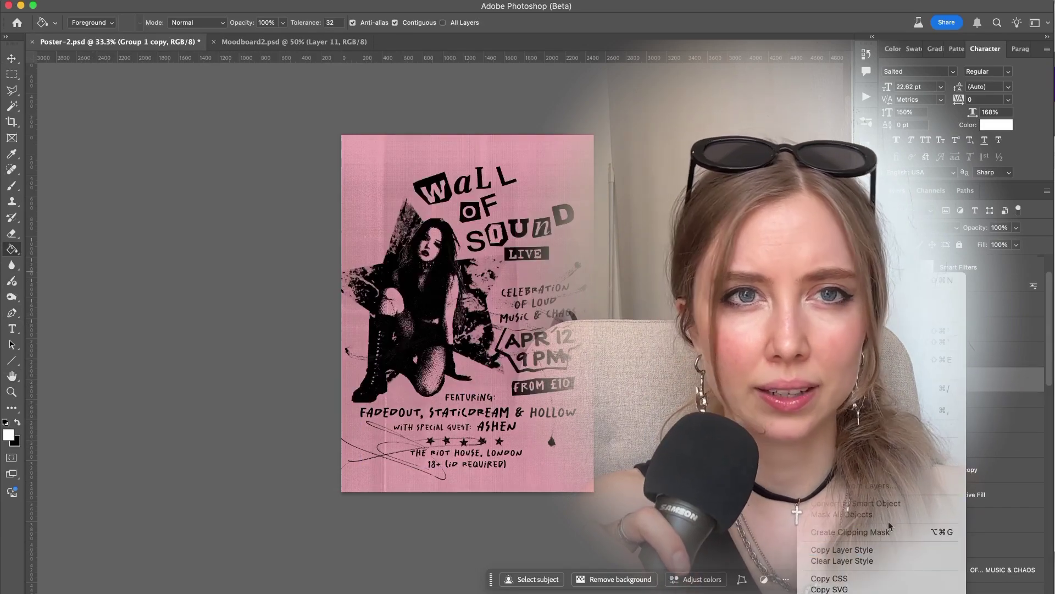
{"action": "key", "text": "Escape"}
{"action": "key", "text": "x"}
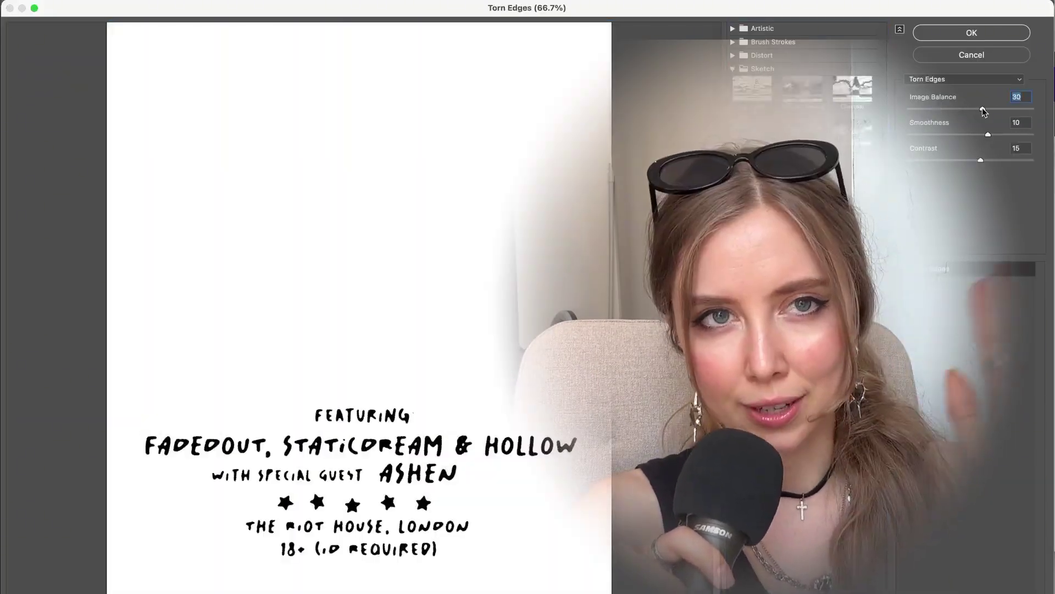
{"action": "left_click_drag", "start_coordinate": [980, 160], "coordinate": [992, 160]}
{"action": "left_click_drag", "start_coordinate": [983, 109], "coordinate": [997, 134]}
{"action": "left_click_drag", "start_coordinate": [991, 160], "coordinate": [1013, 160]}
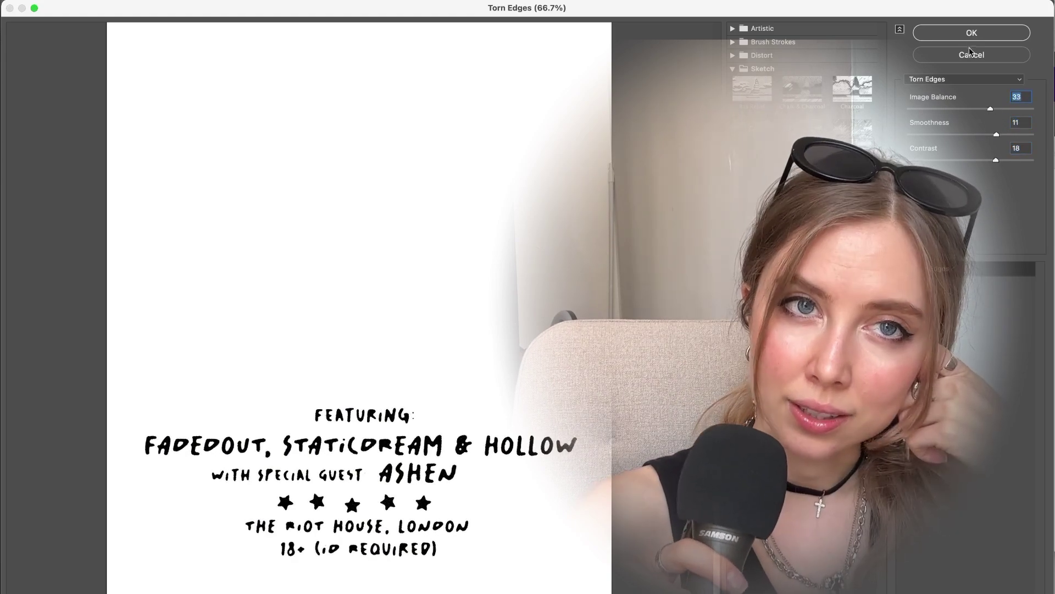